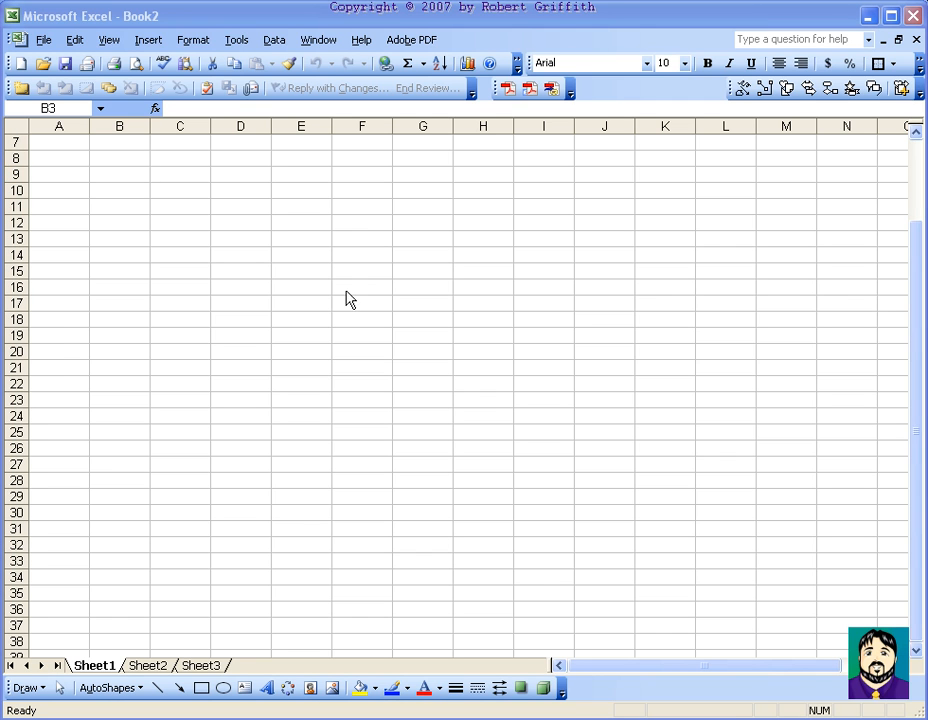
- Enter the column headings Products, Qty, Retail, Tax and Total in cells B3 through F3
scroll(345, 288, up, 2)
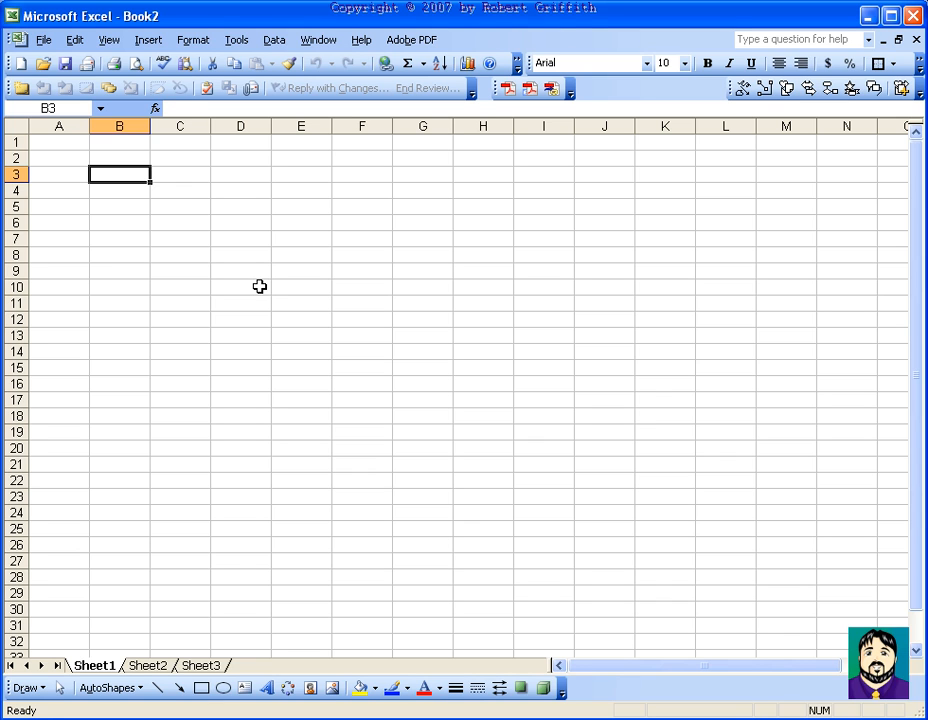
text(Products)
key(Tab)
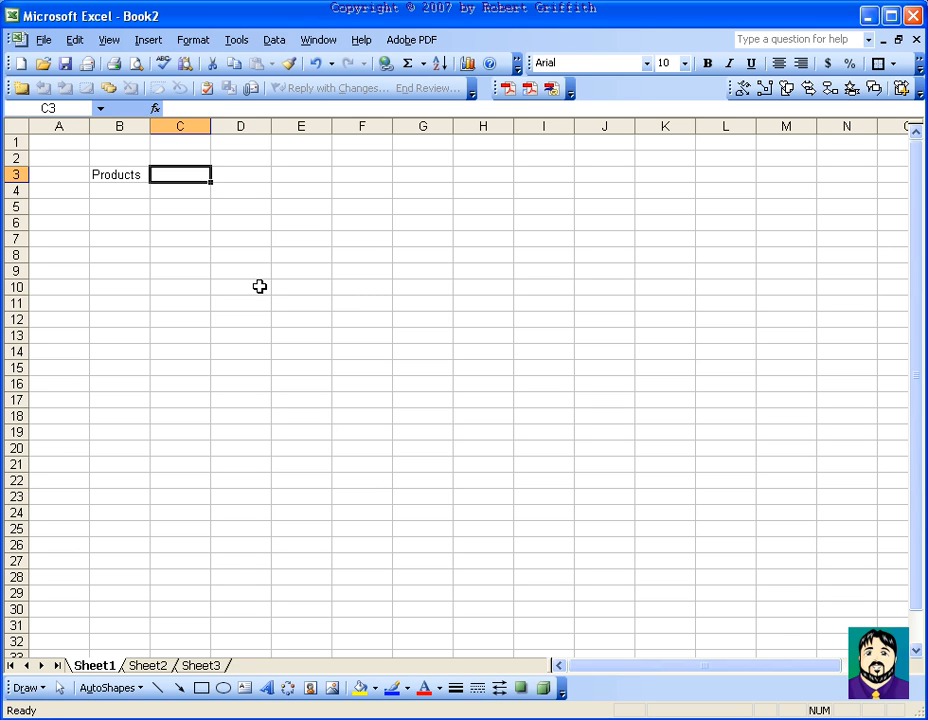
text(Qty)
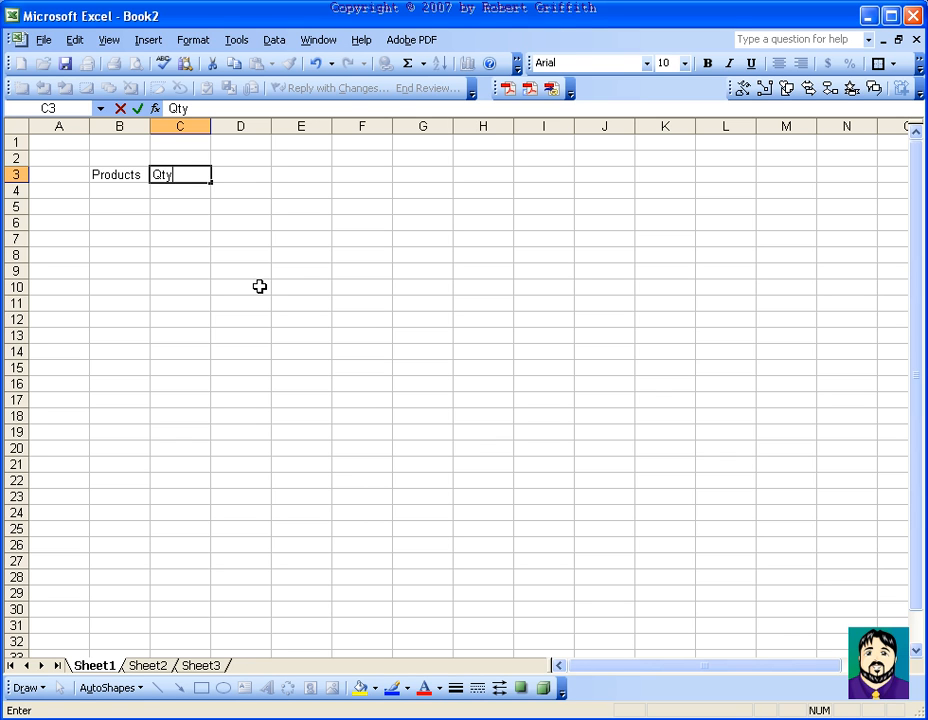
key(Tab)
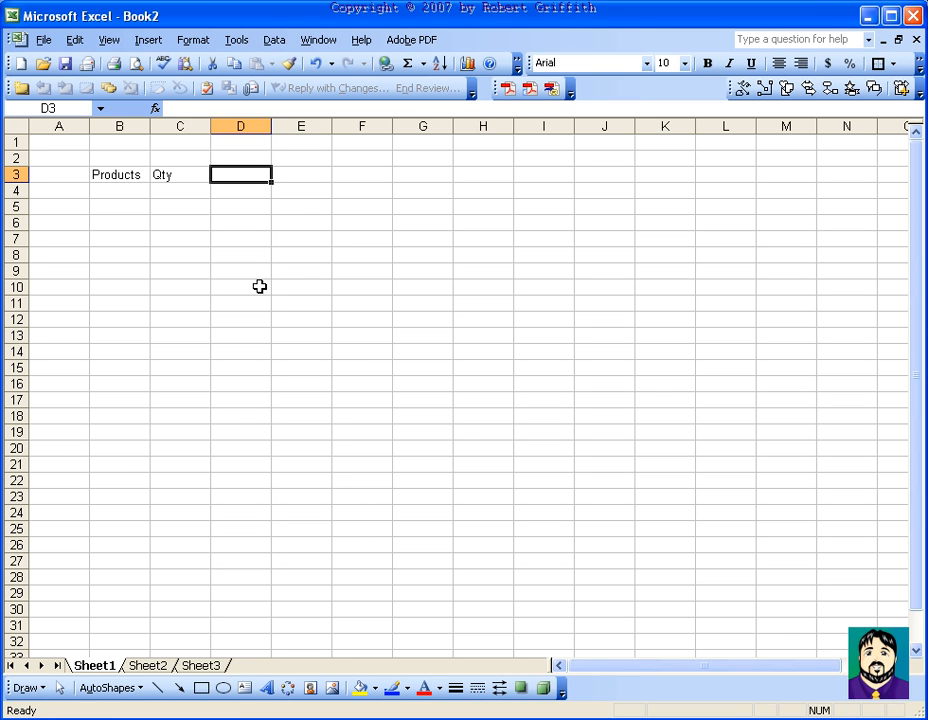
text(Retail)
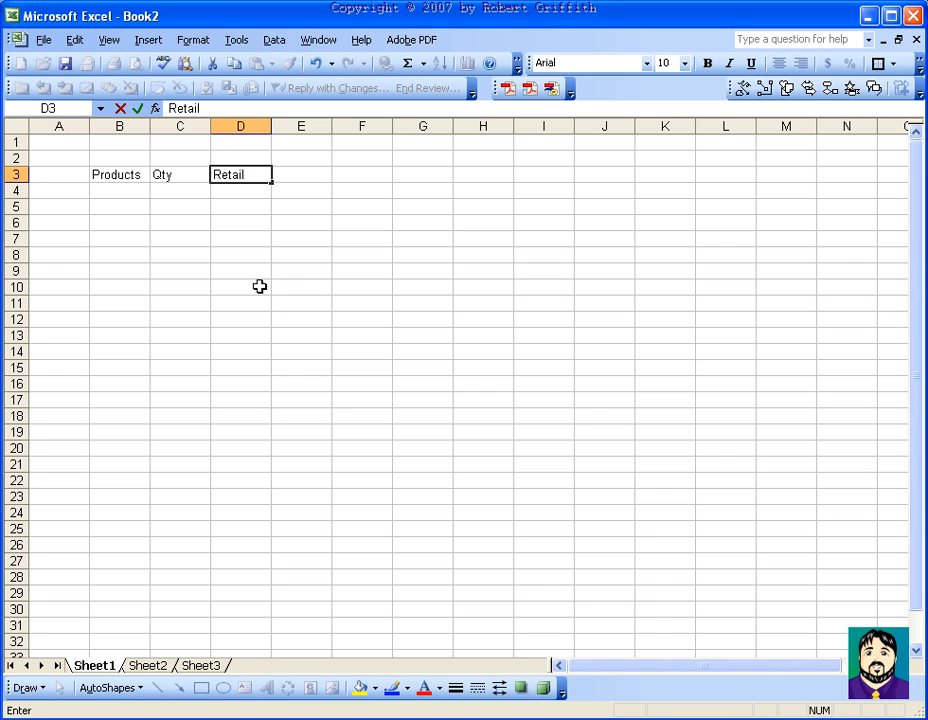
key(Tab)
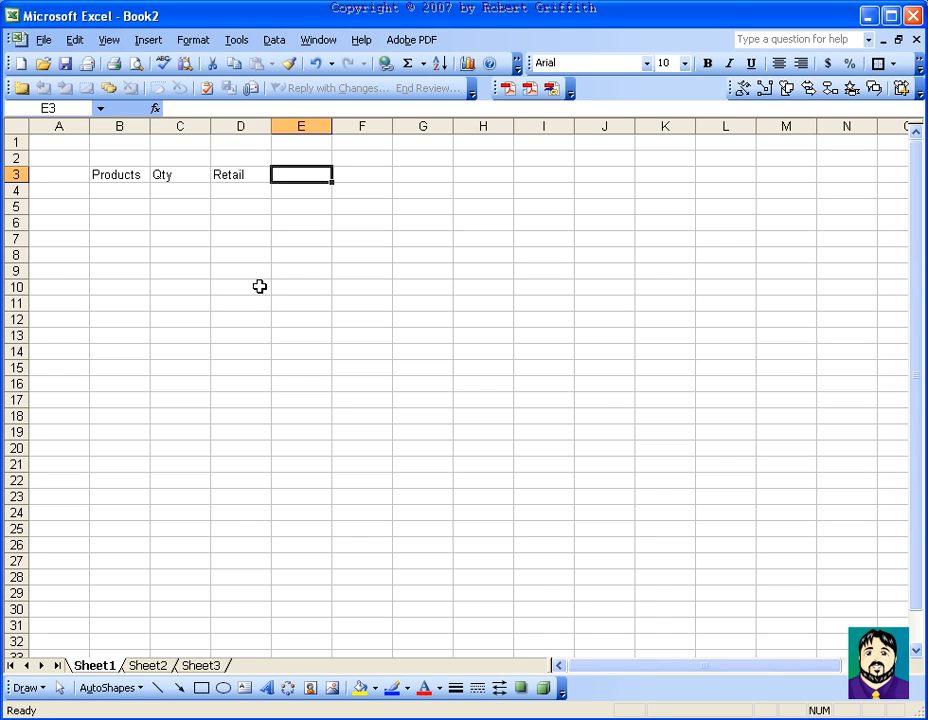
text(Tax)
key(Tab)
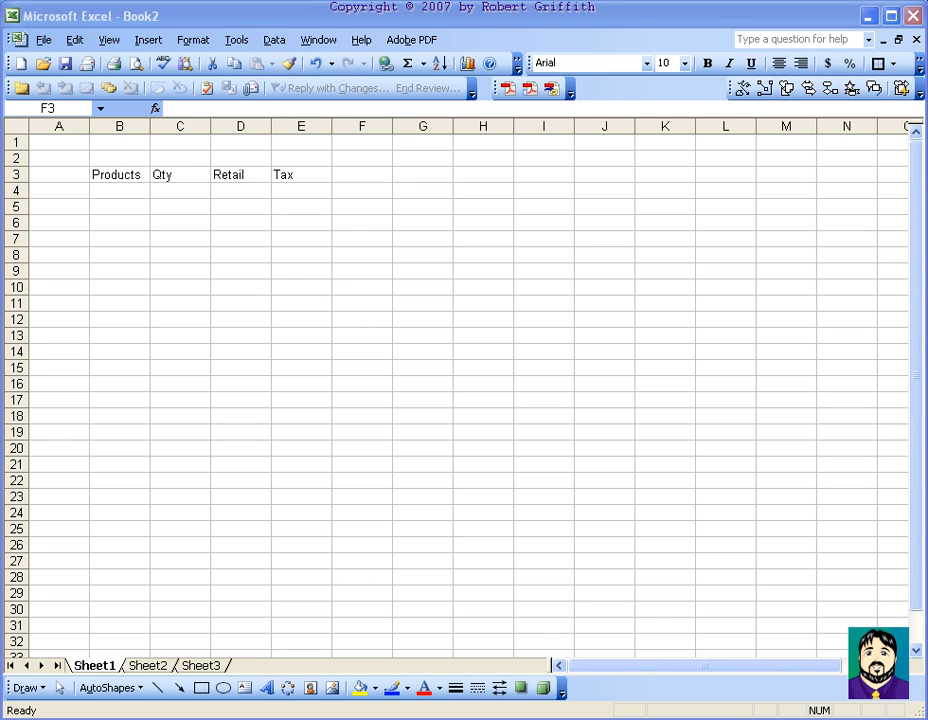
click(356, 174)
text(Total)
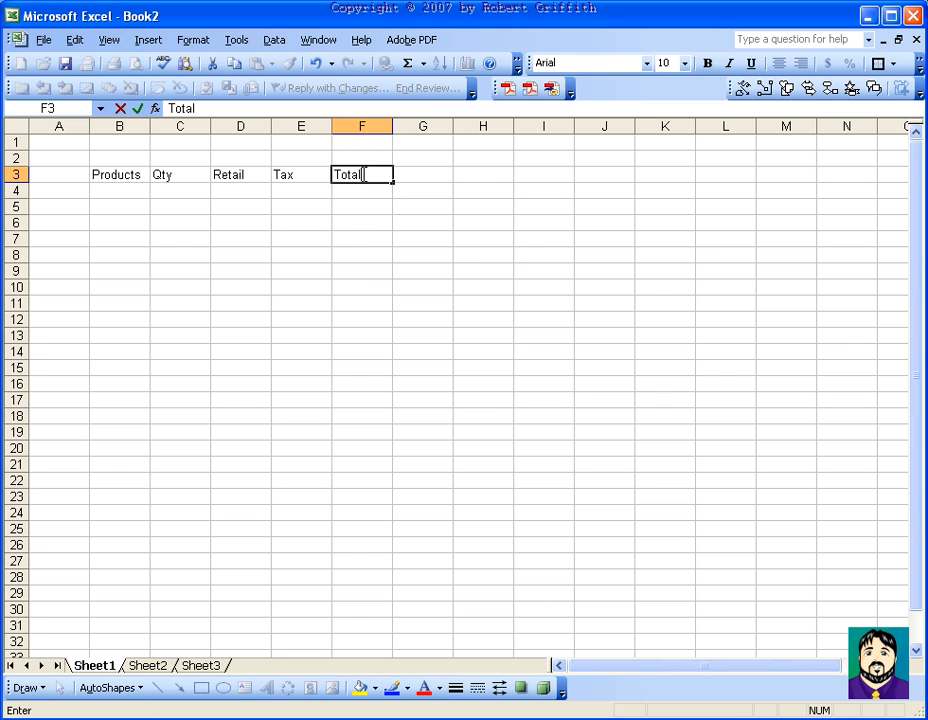
key(Return)
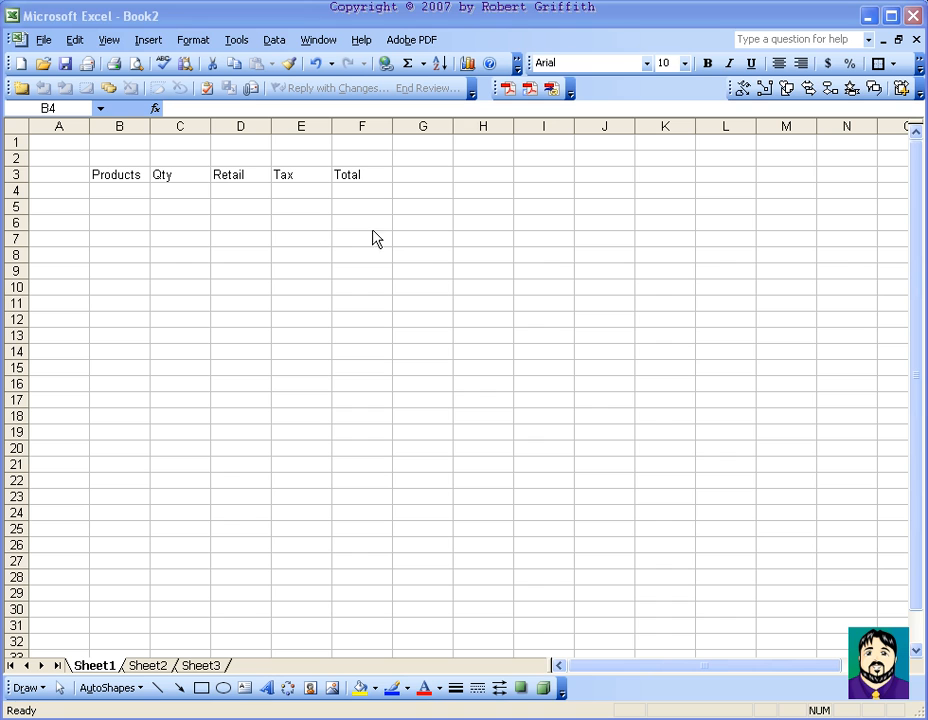
- List the products Band Aids, Carving Knife, Gouge and Wood Block in B4 through B7, and autofit column B to its contents
click(113, 188)
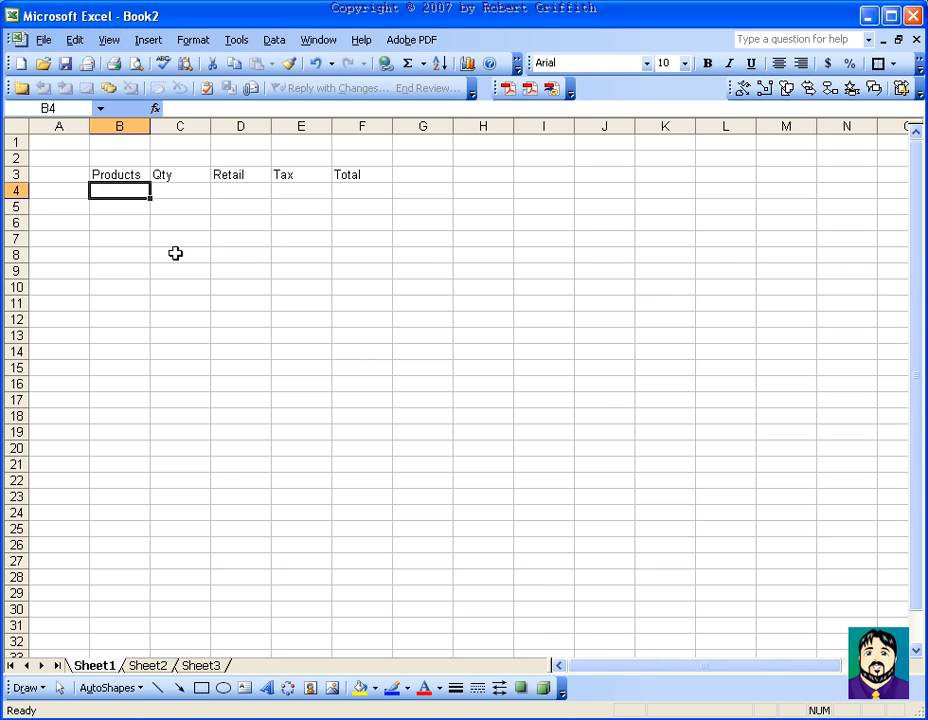
text(Band Aids)
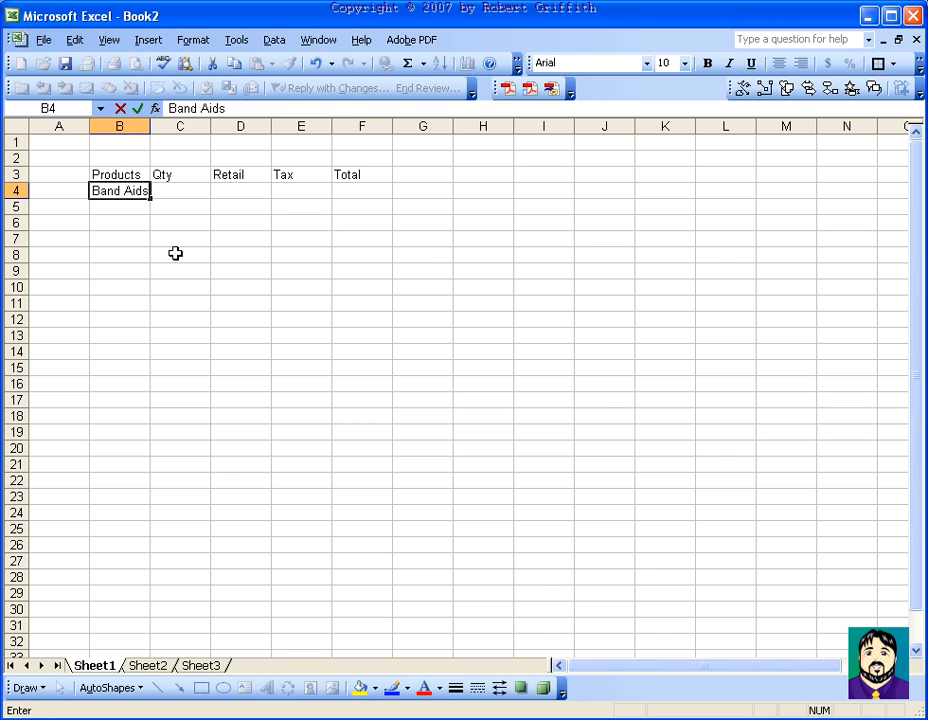
key(Return)
text(Carvi)
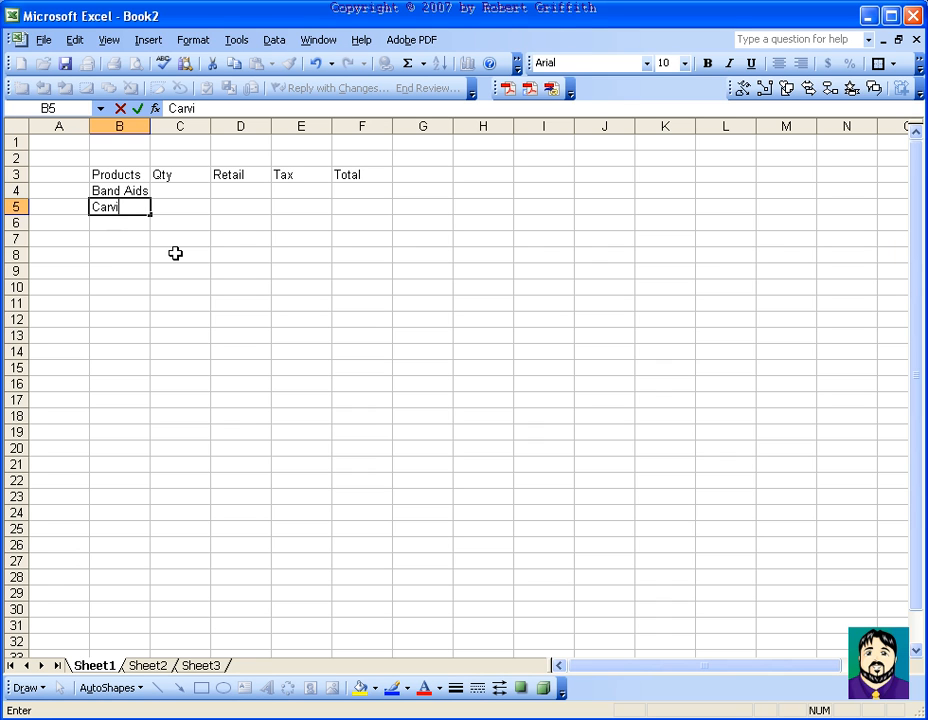
text(ng Knife)
key(Return)
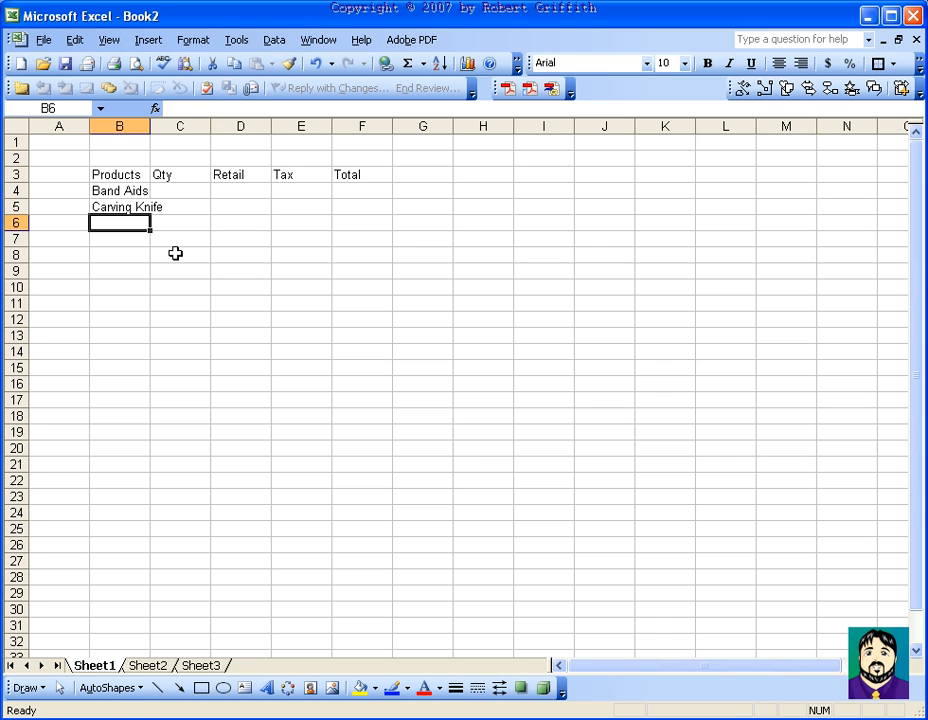
text(Gouge)
key(Return)
text(Wood Block)
key(Return)
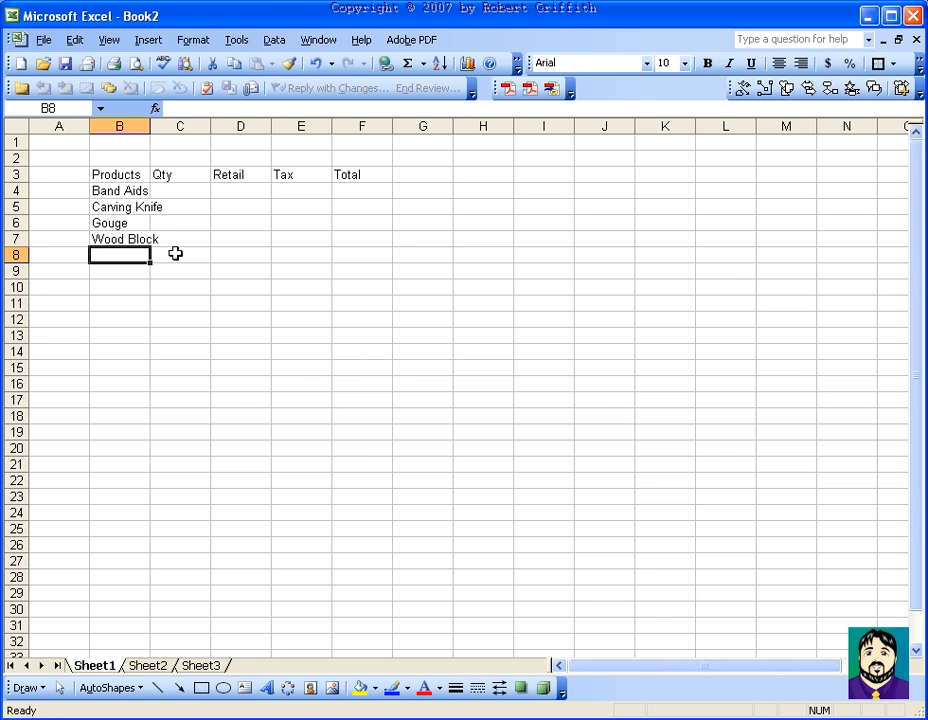
double_click(150, 126)
- Fill the Qty column in C4 through C7 with 200, 10, 3 and 50
click(200, 193)
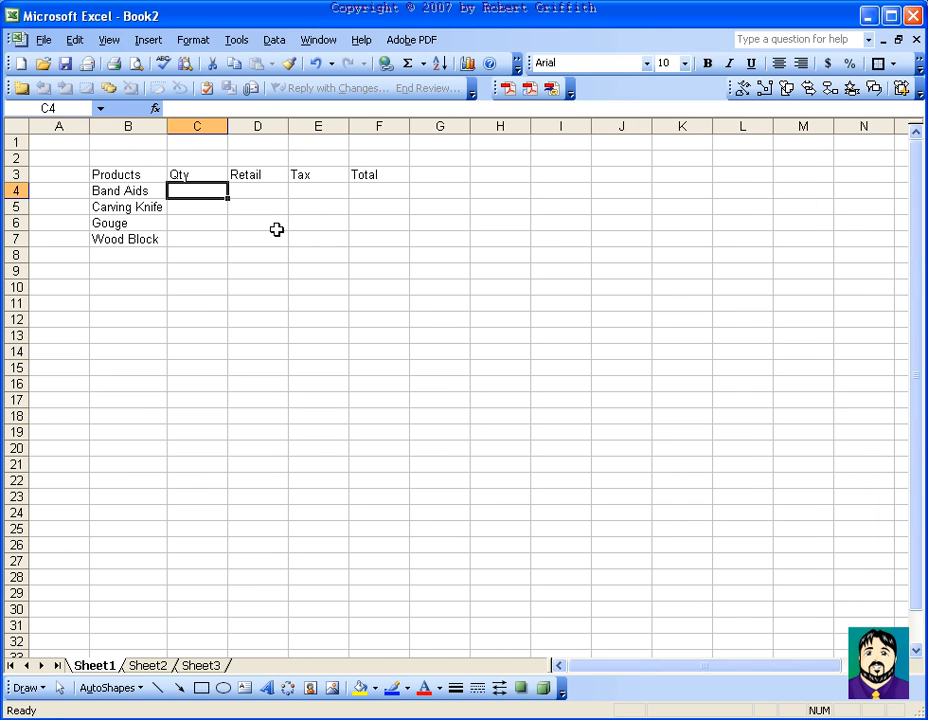
text(200)
key(Return)
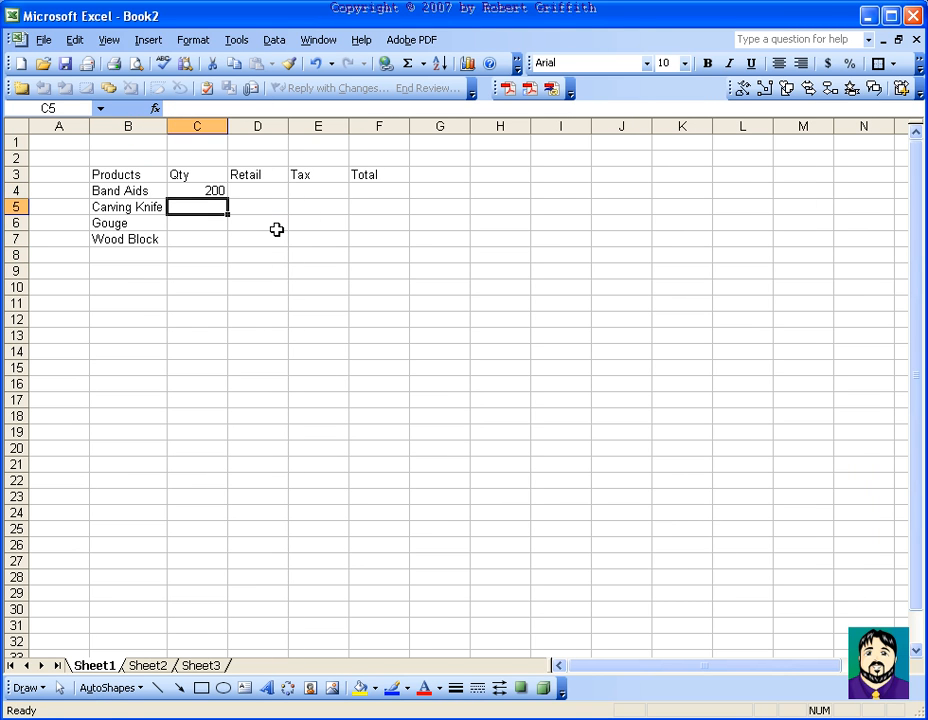
text(10)
key(Return)
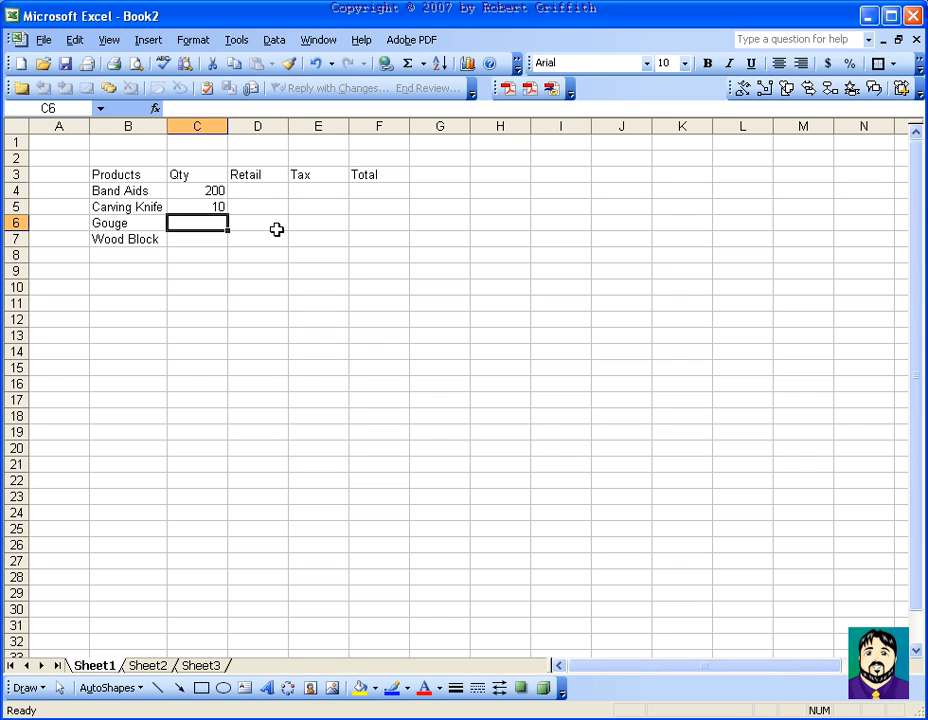
text(3)
key(Return)
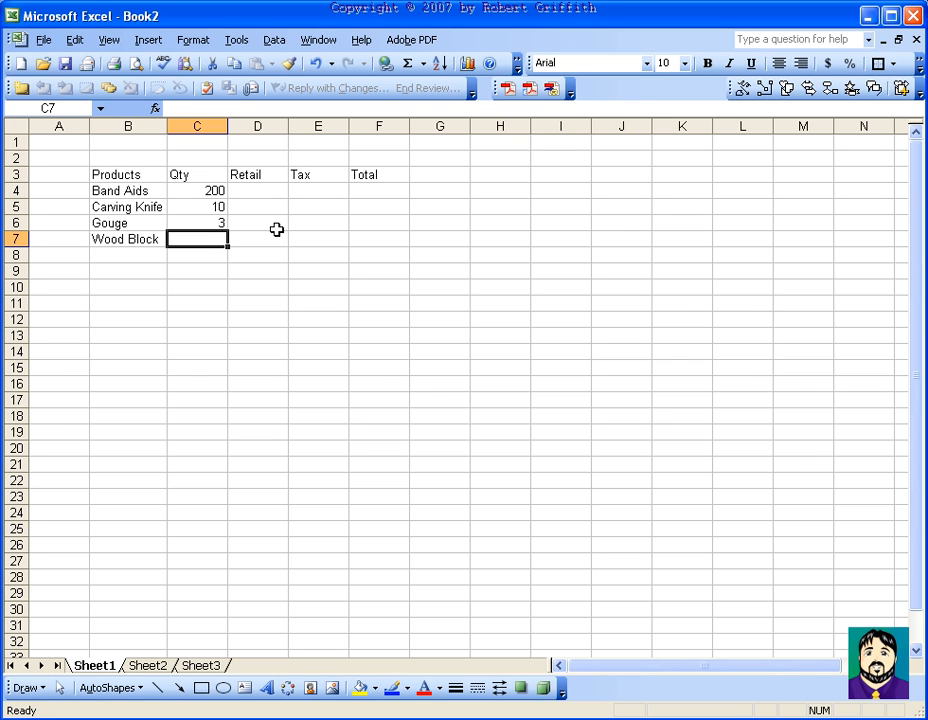
text(50)
key(Return)
- Fill the Retail column in D4 through D7 with the prices .10, 65.25, 39.50 and 3.25
key(Up)
key(Up)
key(Up)
key(Up)
key(Right)
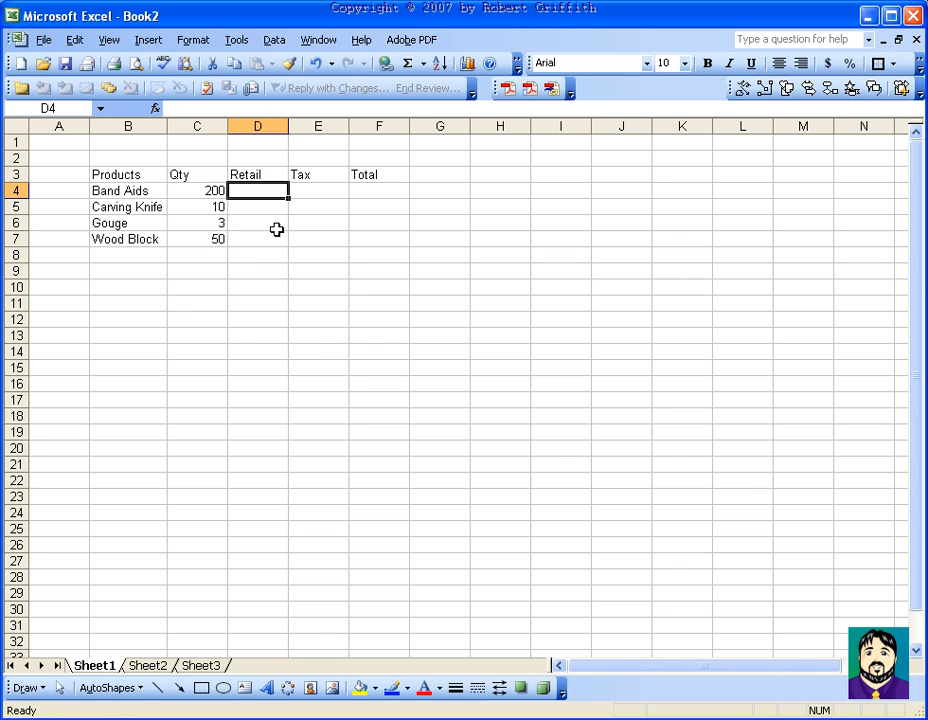
text(.10)
key(Return)
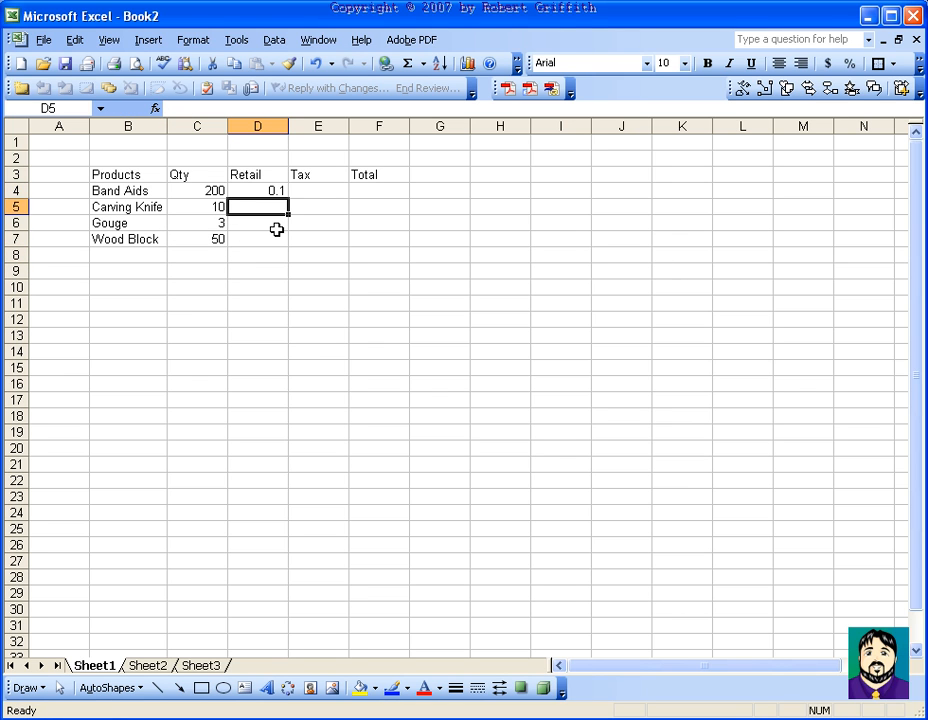
text(.)
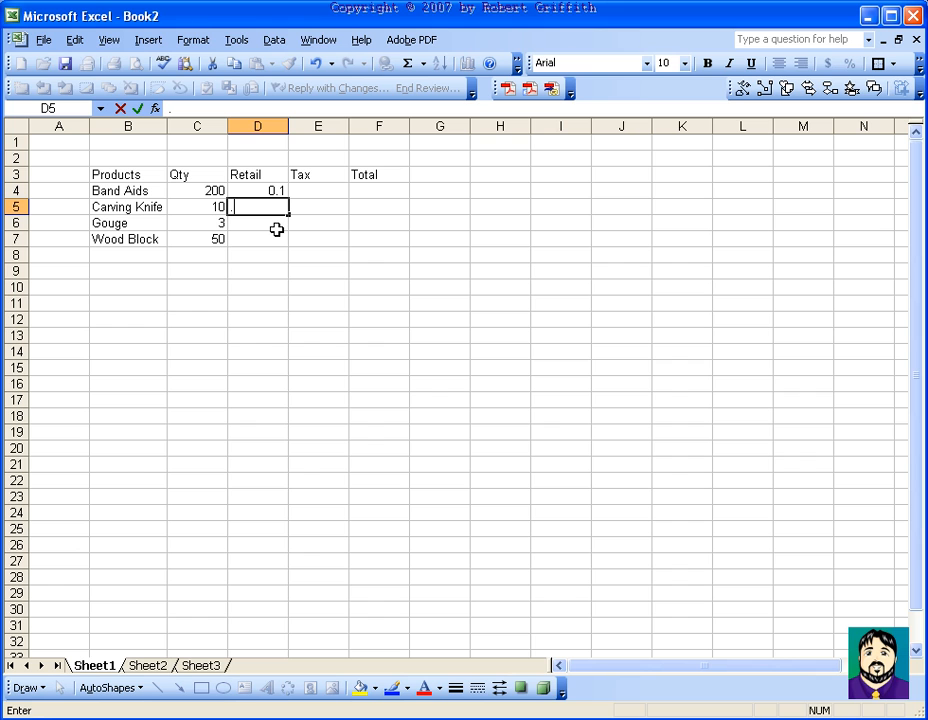
text(65.25)
key(Return)
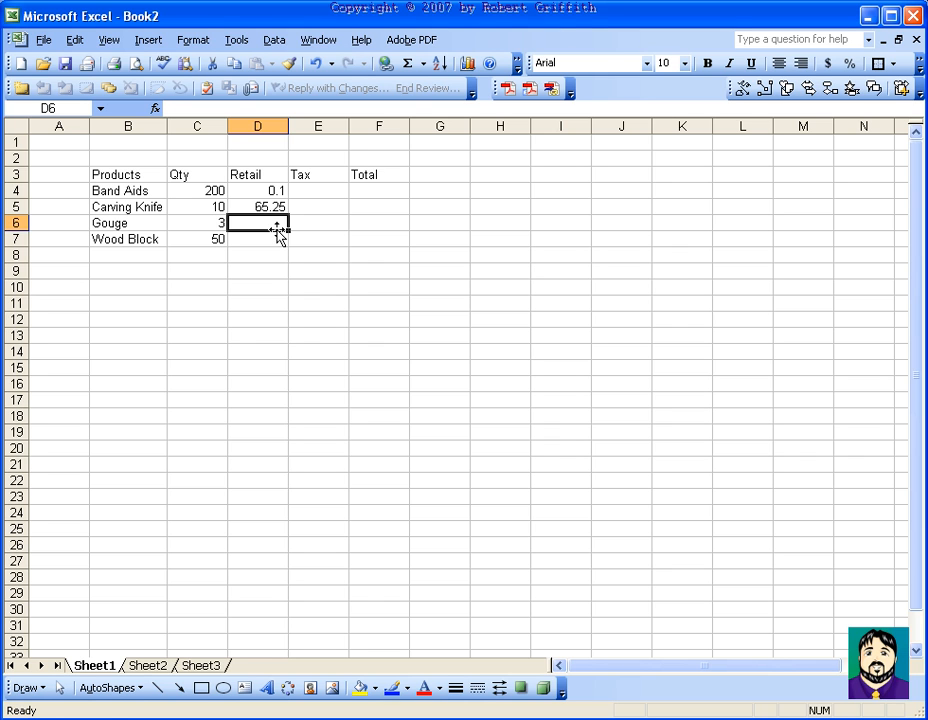
text(39.50)
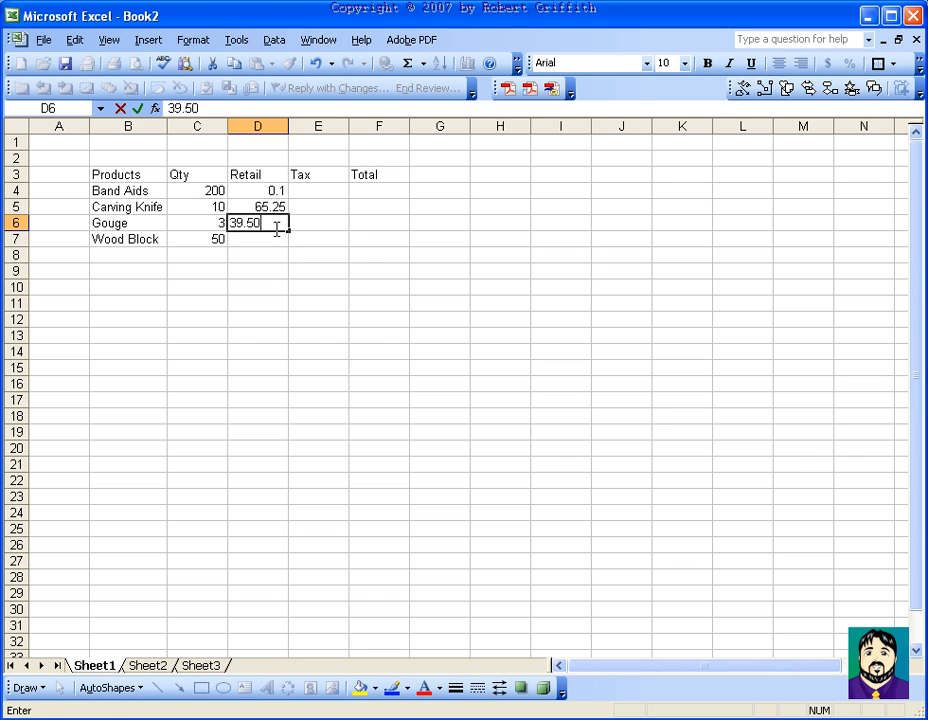
key(Return)
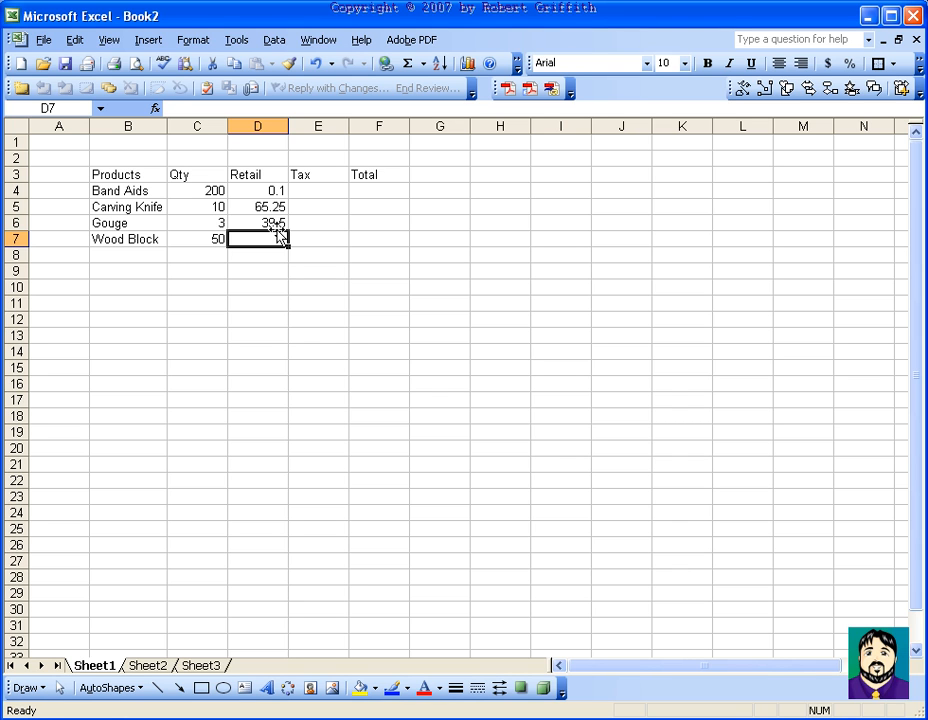
text(3.25)
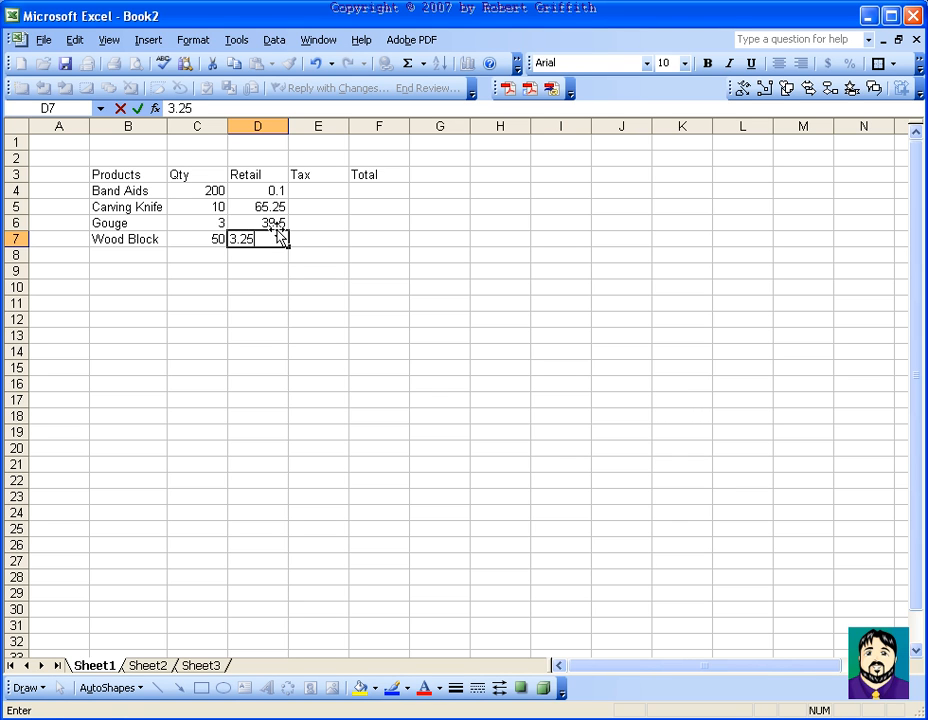
key(Return)
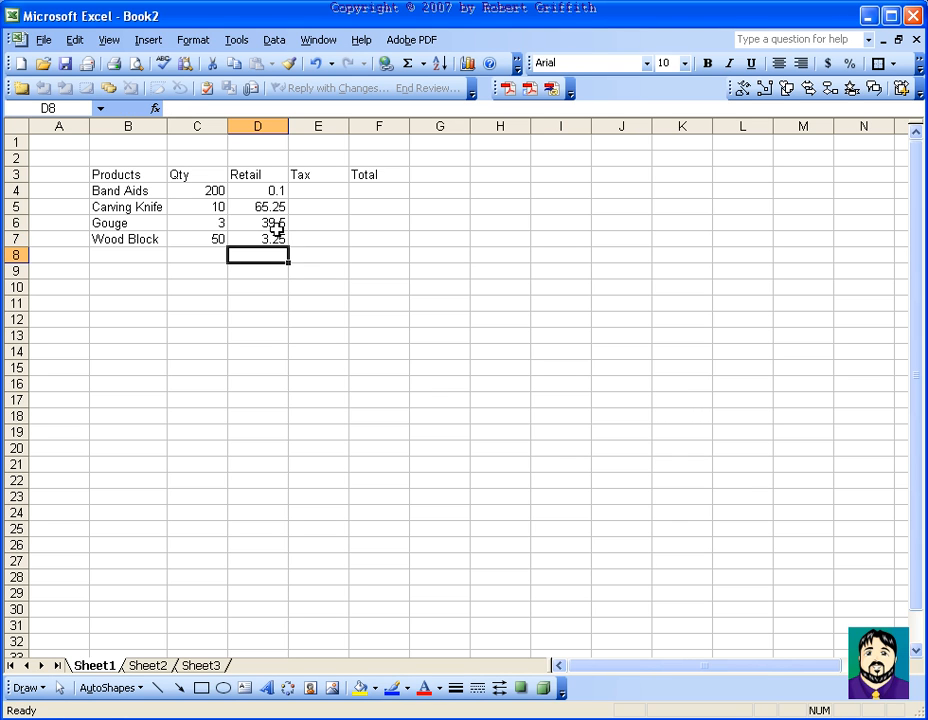
- Try calculating the Band Aids tax in E4 with the hard-coded formula =d4*.0725, and clear the cell
click(321, 191)
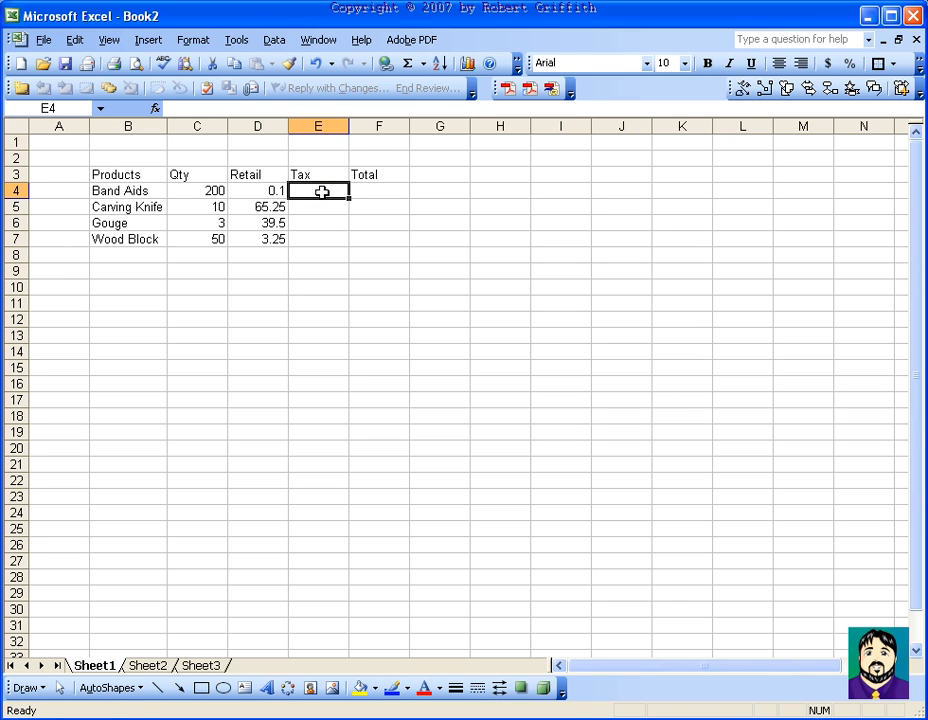
text(=)
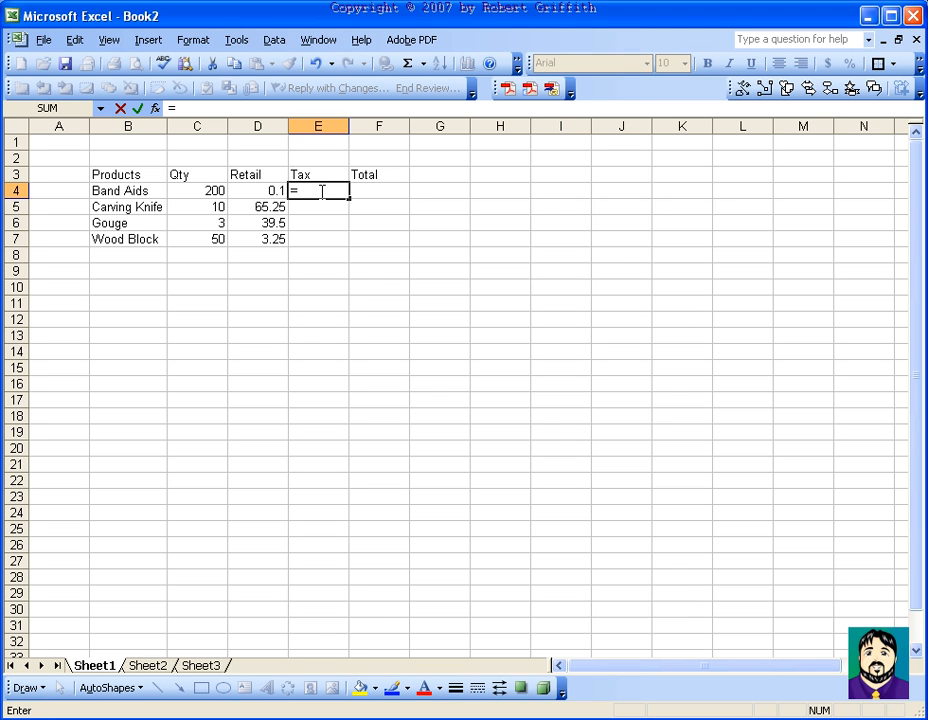
text(d4)
text(*.07)
text(25)
key(Return)
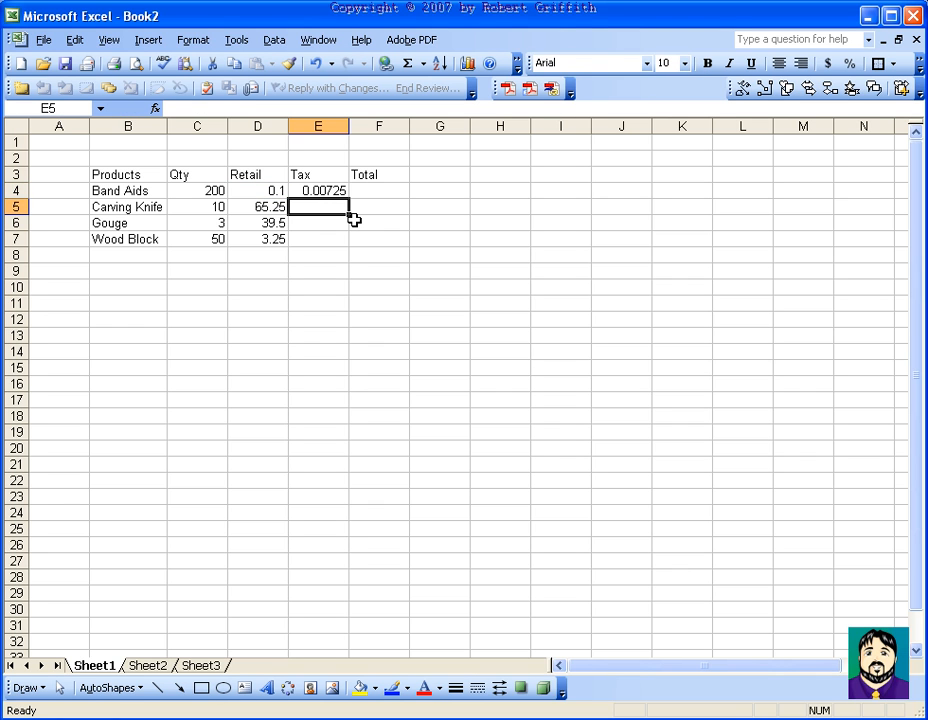
key(Up)
key(Delete)
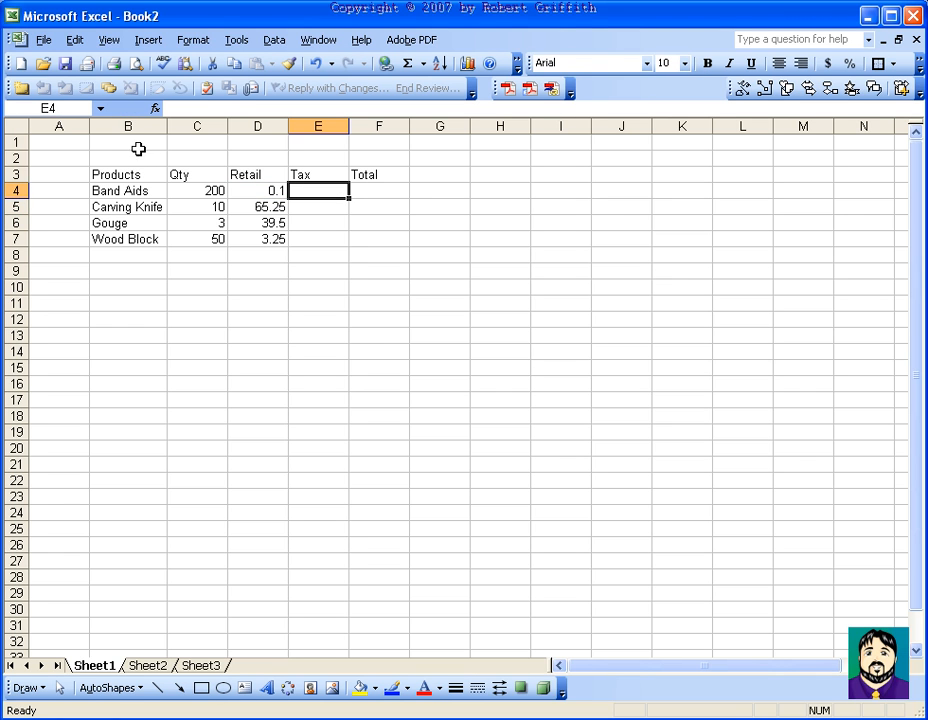
- Add the label "Current Tax:" in cell G1 and align it right
click(453, 143)
text(Current Tax:)
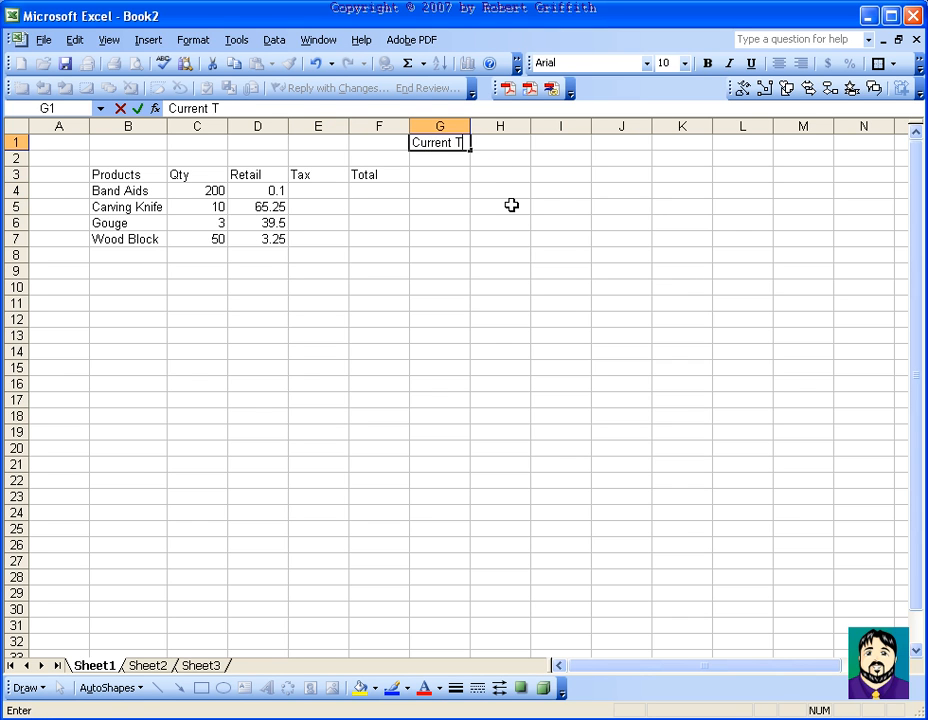
key(Return)
key(Up)
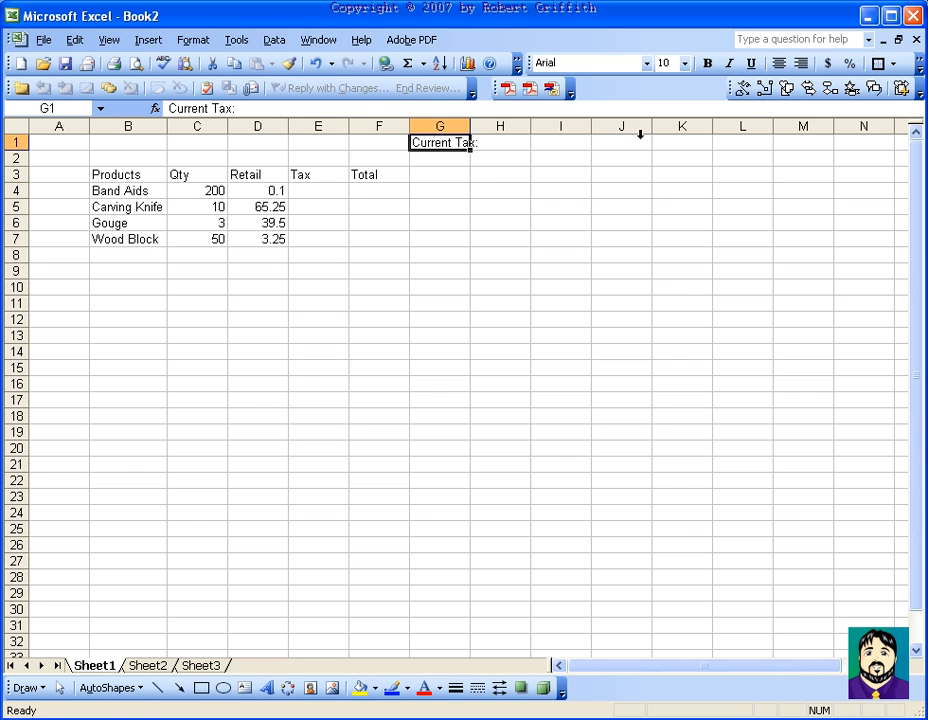
click(801, 63)
- Enter the tax rate .0725 in cell H1 beside the Current Tax label
click(518, 141)
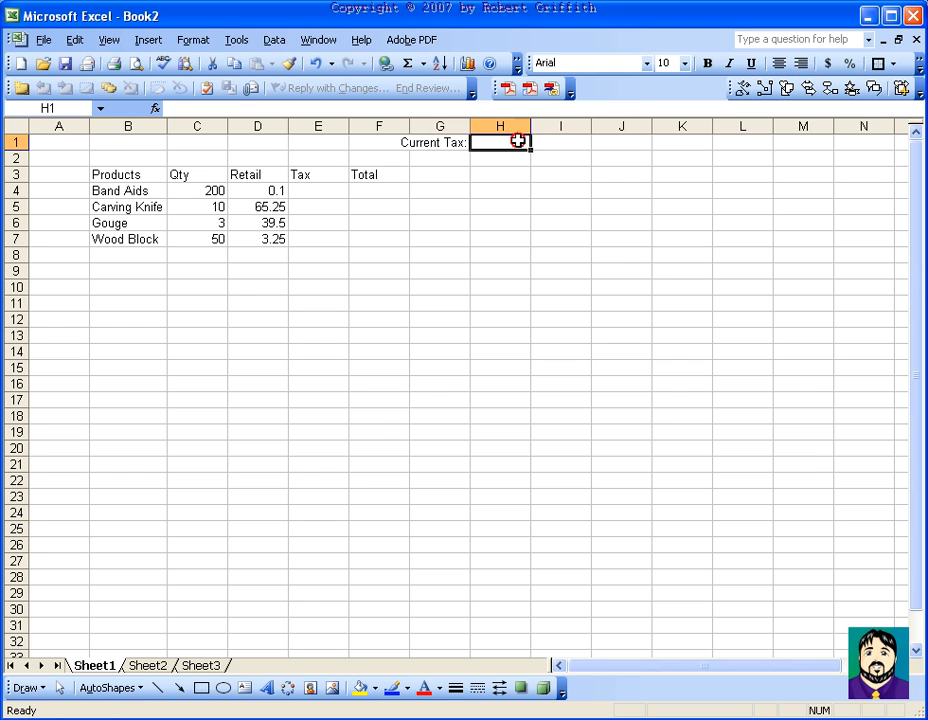
text(.0725)
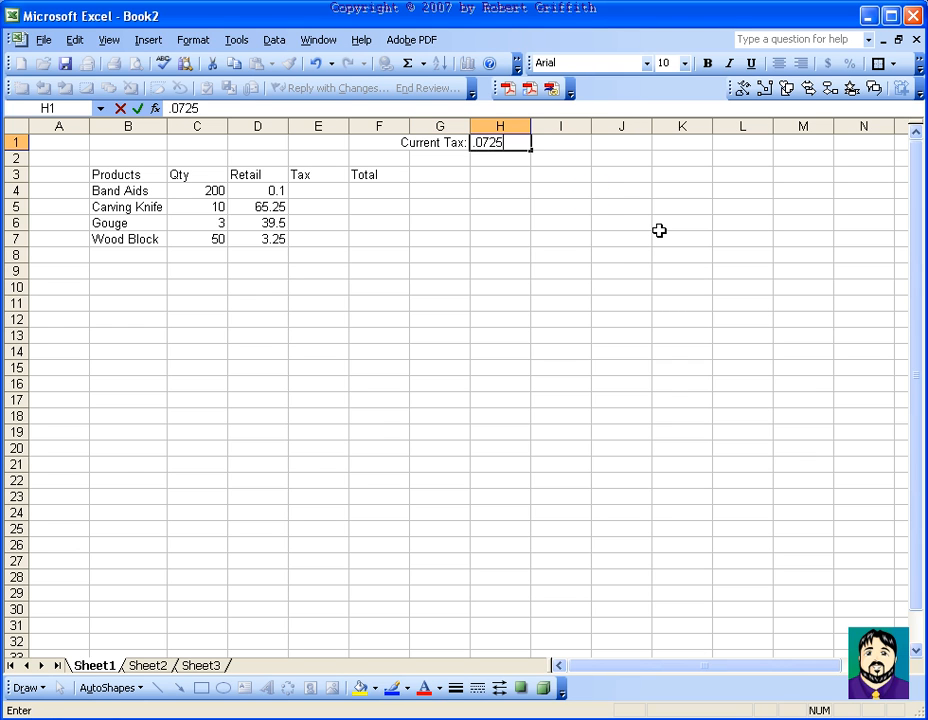
key(Return)
key(Up)
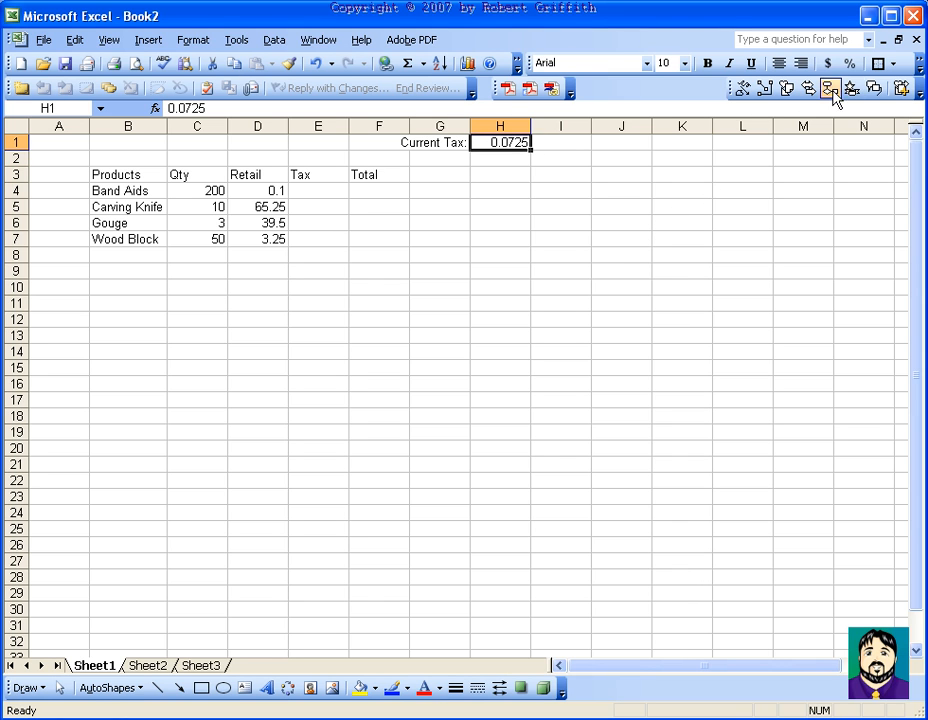
- Format the tax rate in H1 as a percentage with two decimal places
click(850, 66)
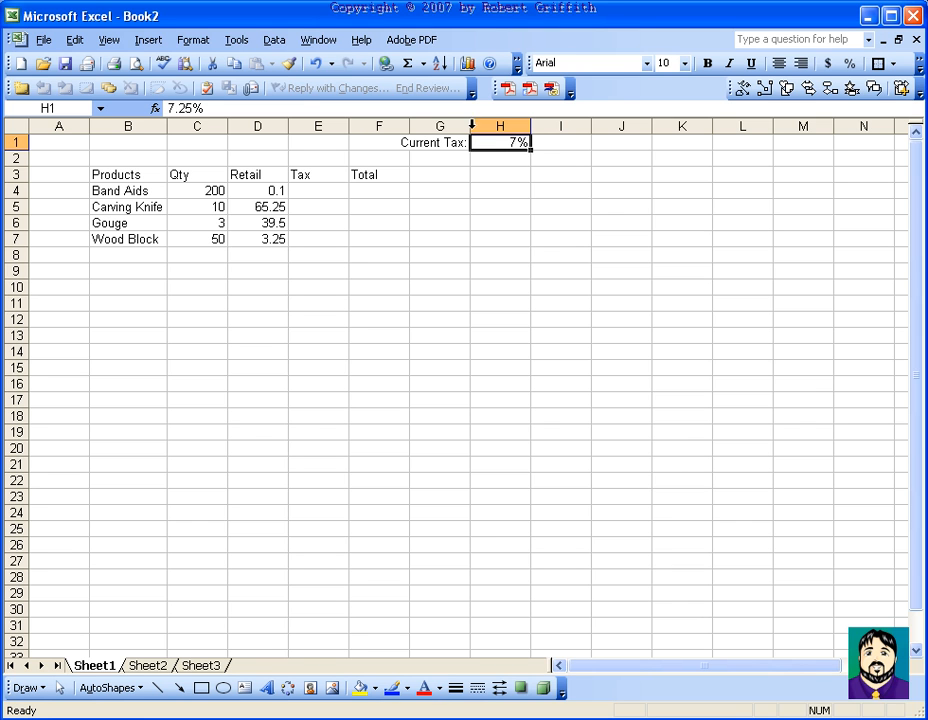
click(193, 40)
click(210, 61)
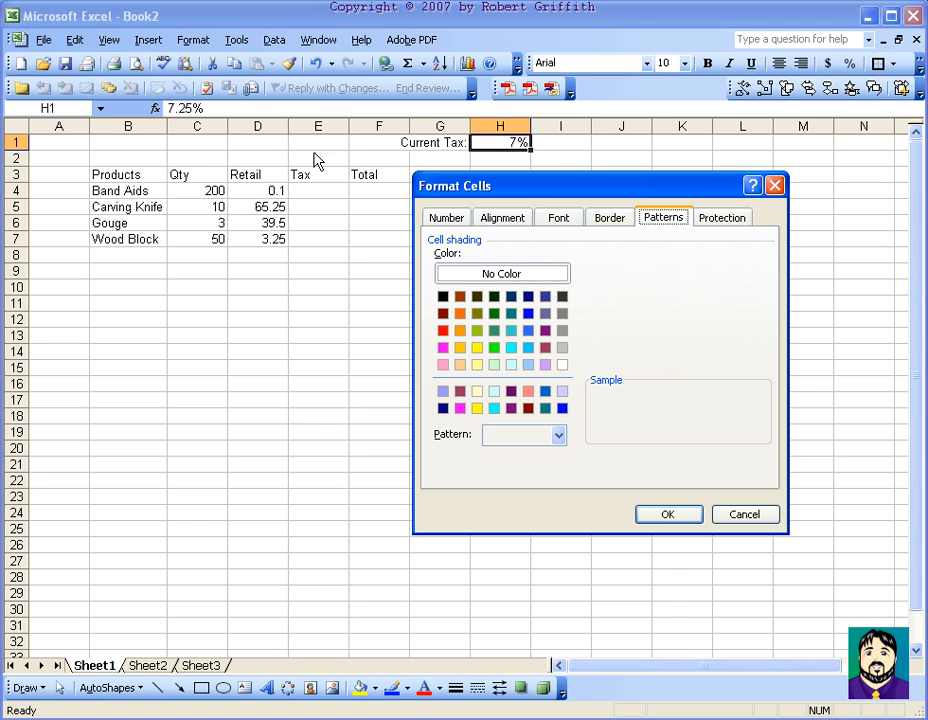
click(448, 218)
click(707, 275)
click(707, 275)
click(669, 513)
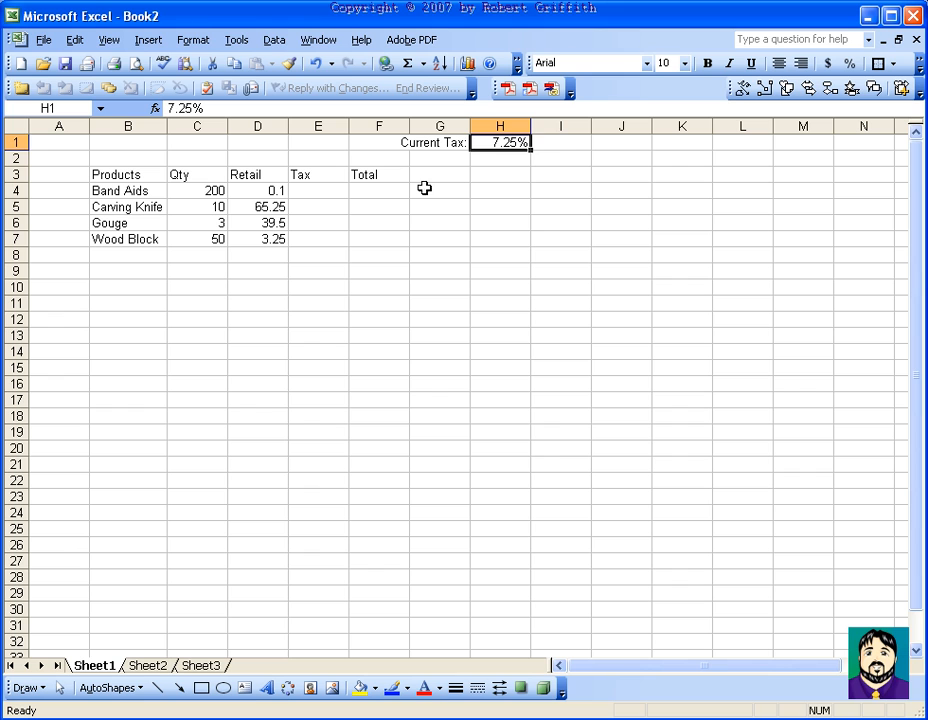
click(514, 158)
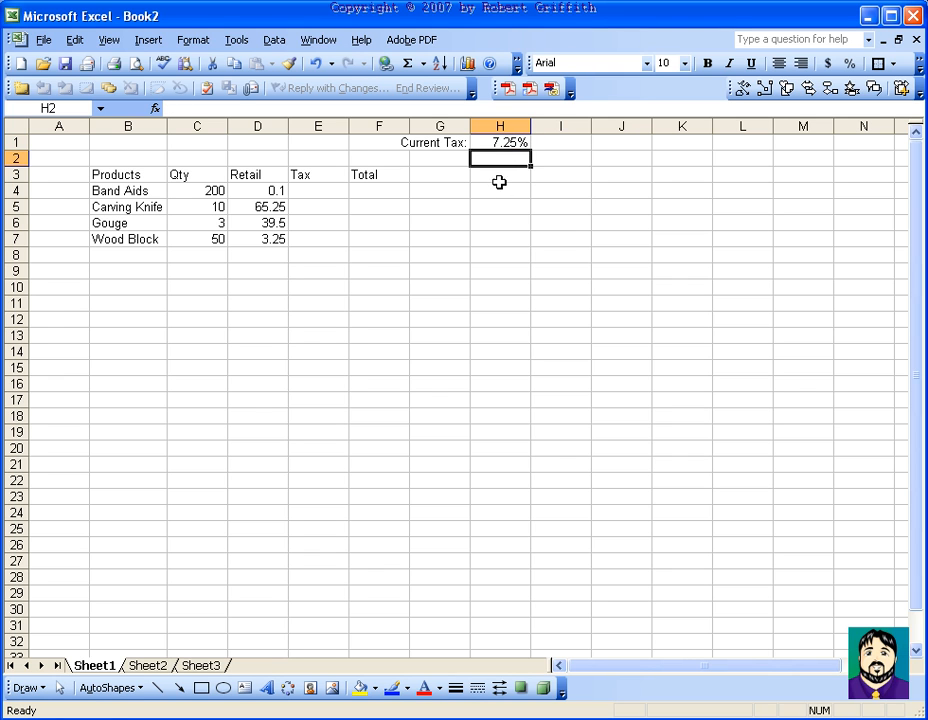
click(330, 190)
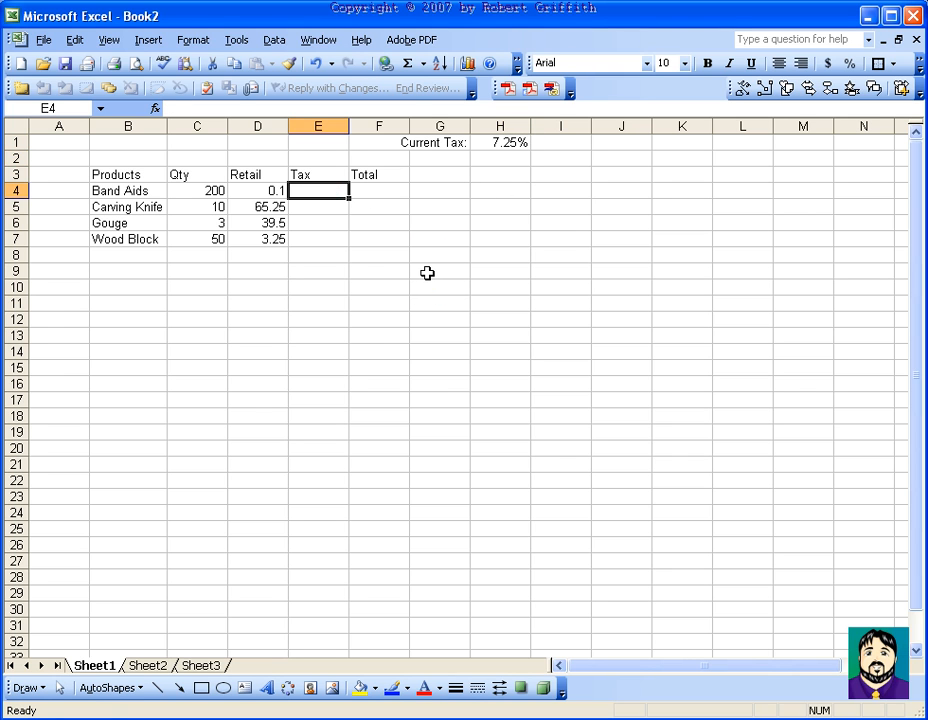
text(=)
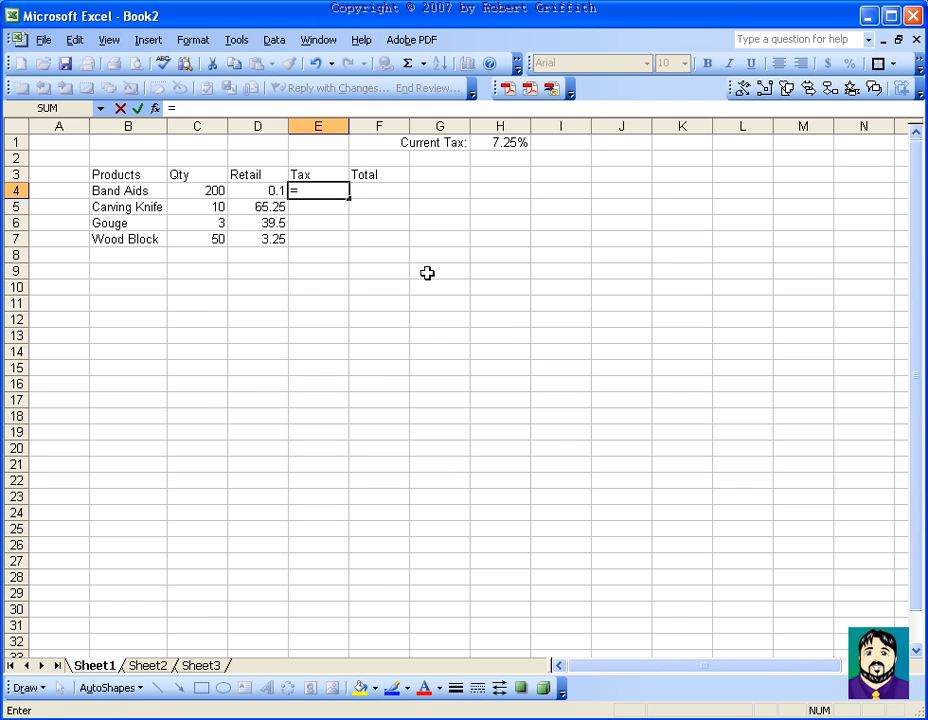
text(d)
key(BackSpace)
key(BackSpace)
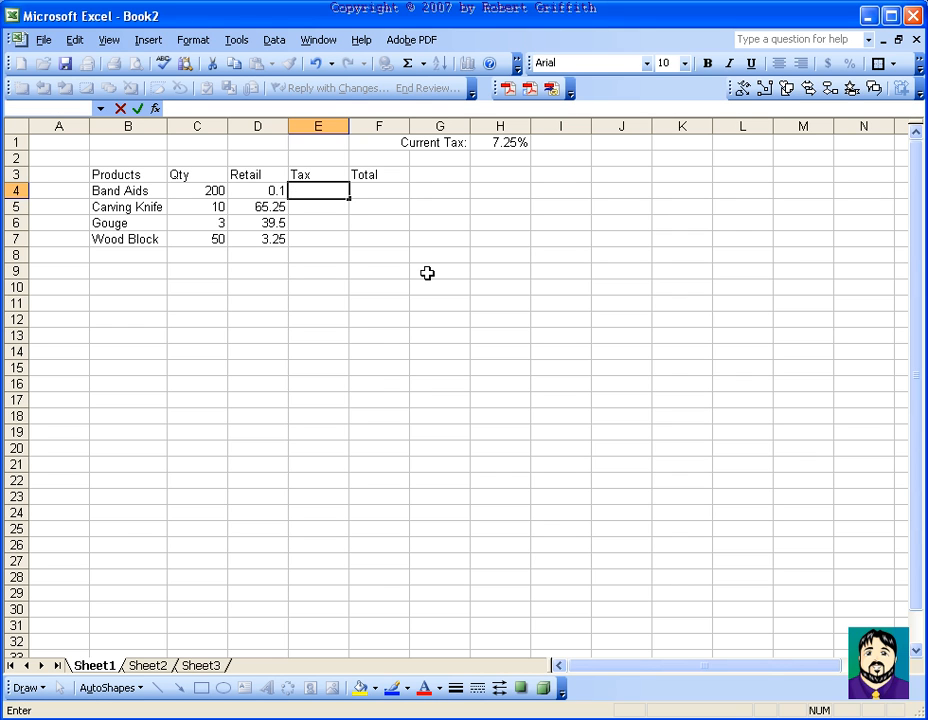
text(=c)
text(34)
key(BackSpace)
key(BackSpace)
text(4*)
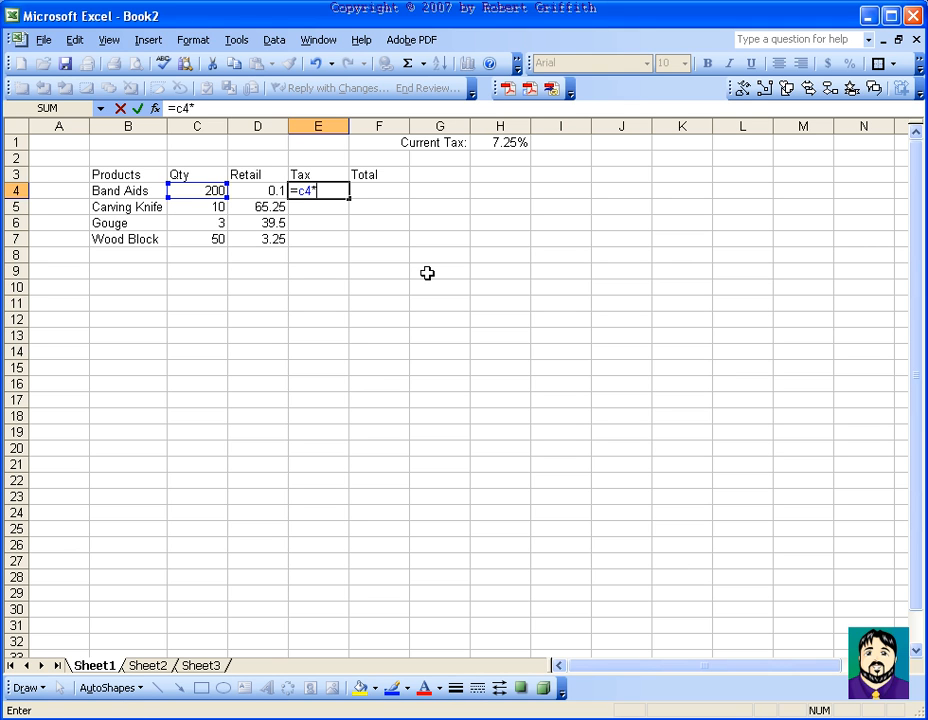
text(d4*)
key(Escape)
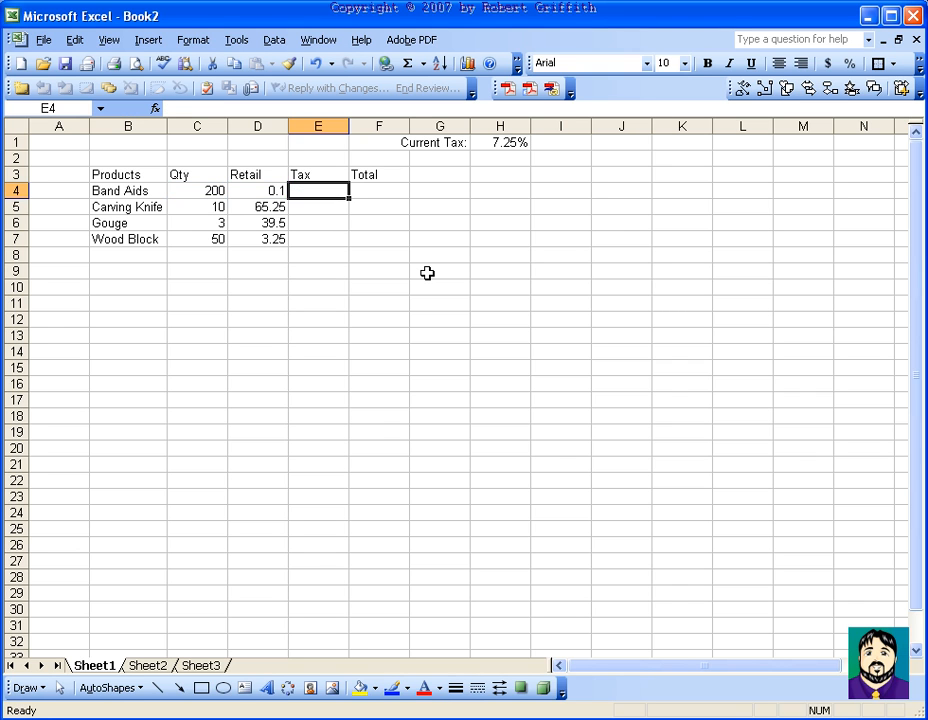
- Calculate the Band Aids tax in E4 with the formula =d4*h1
text(=)
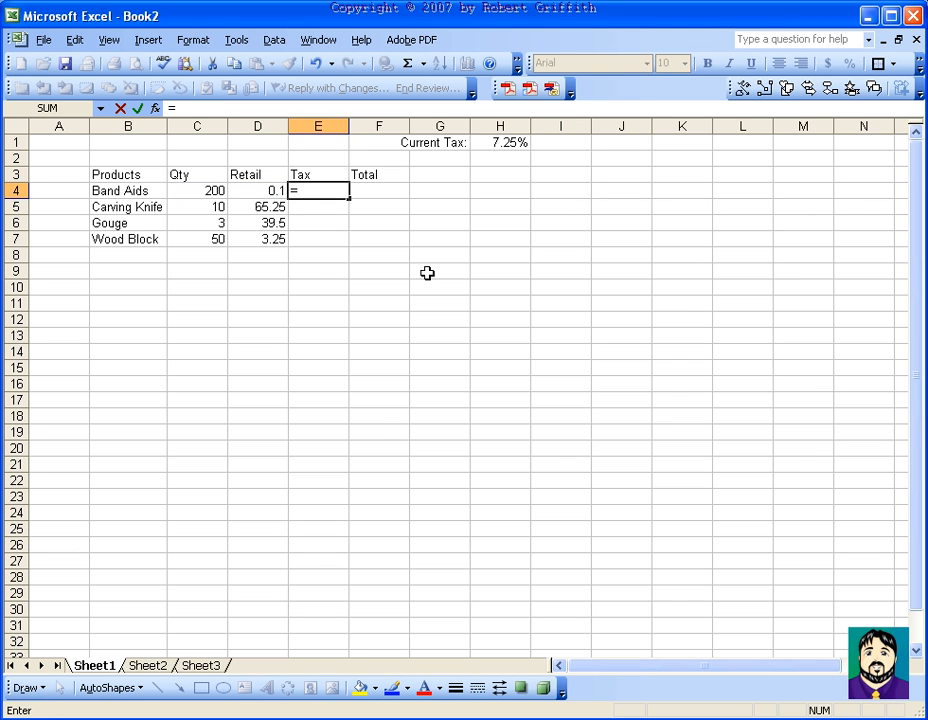
text(d4*)
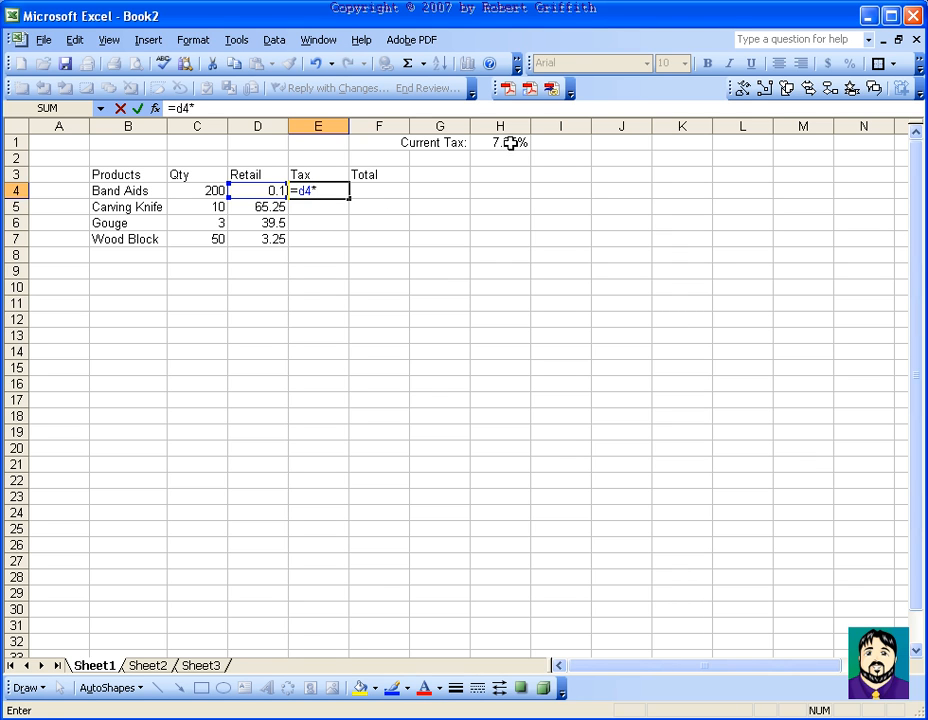
text(h1)
key(Return)
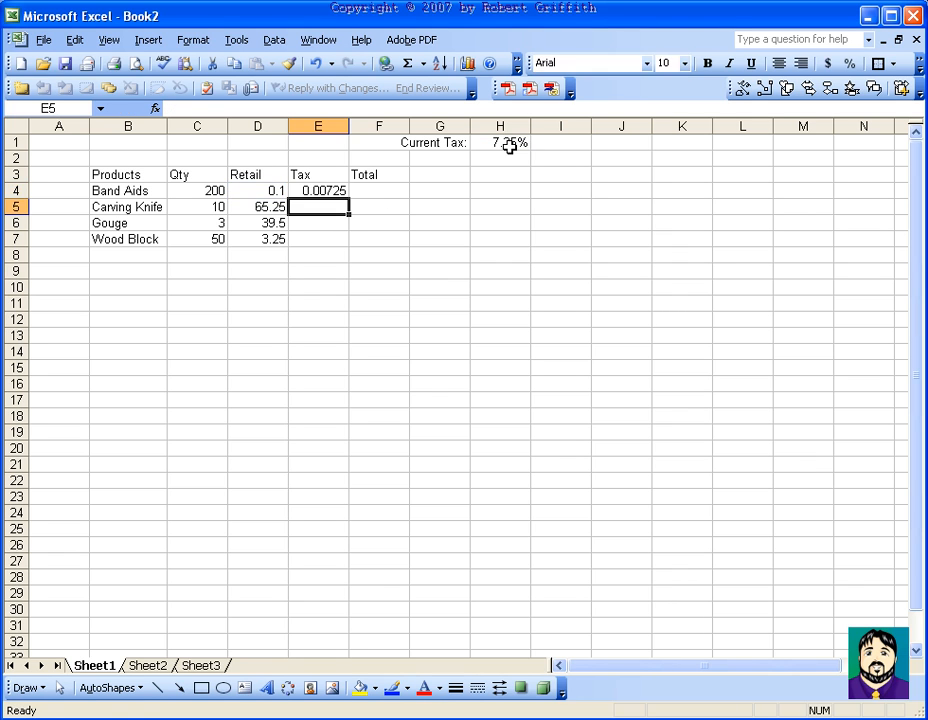
- Fill the E4 tax formula down through E7 and check the copied formulas in E5, E6 and E7
key(Up)
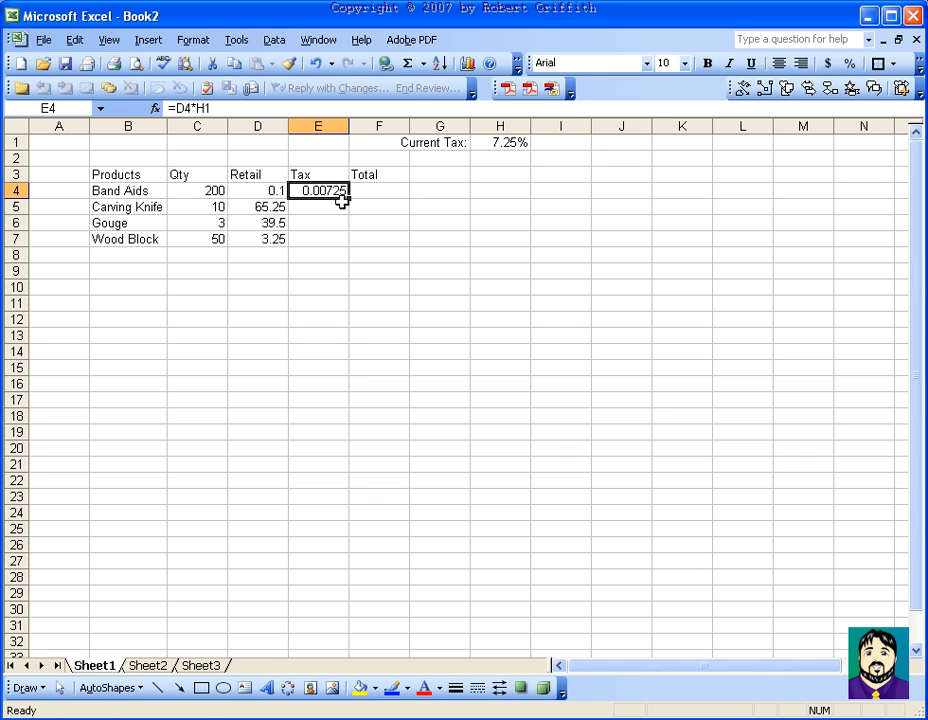
drag(348, 202, 344, 238)
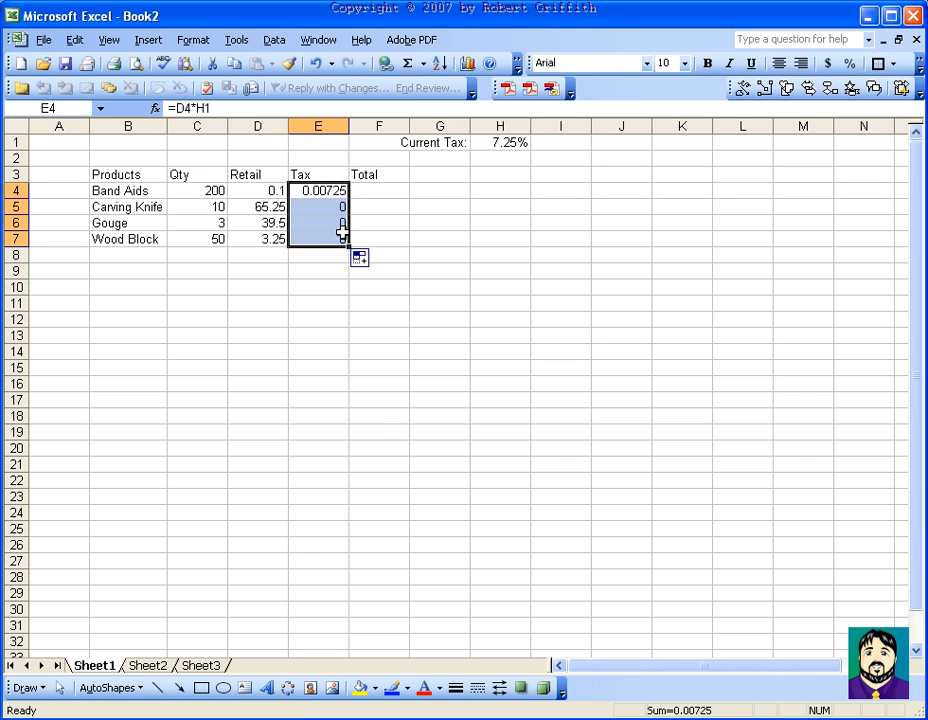
click(339, 211)
click(334, 224)
click(331, 238)
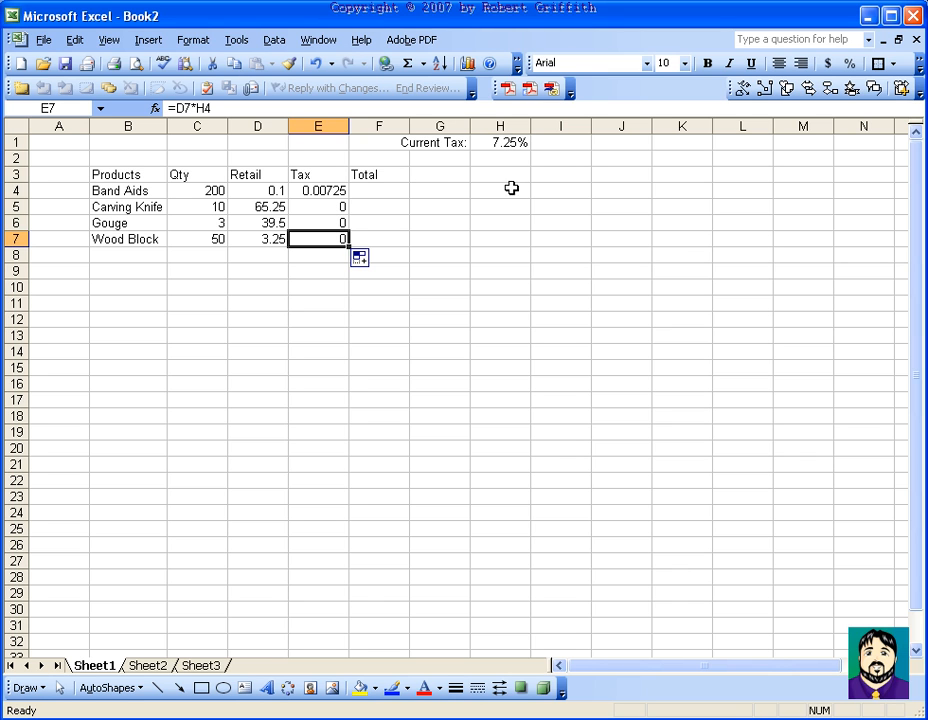
- Correct the Carving Knife tax formula in E5 to =D5*H1
click(335, 207)
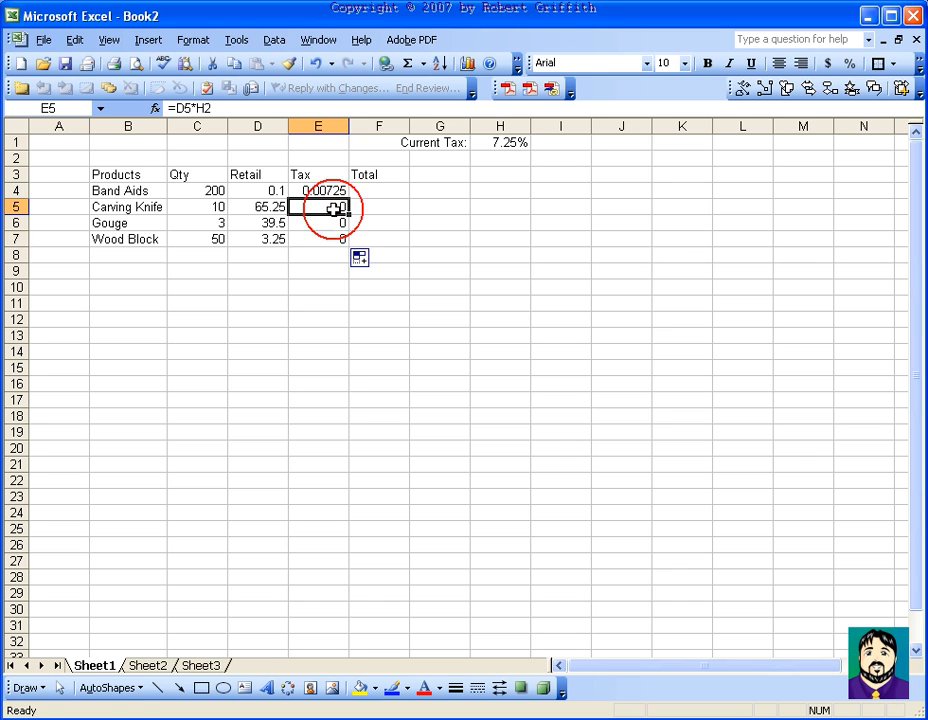
click(231, 108)
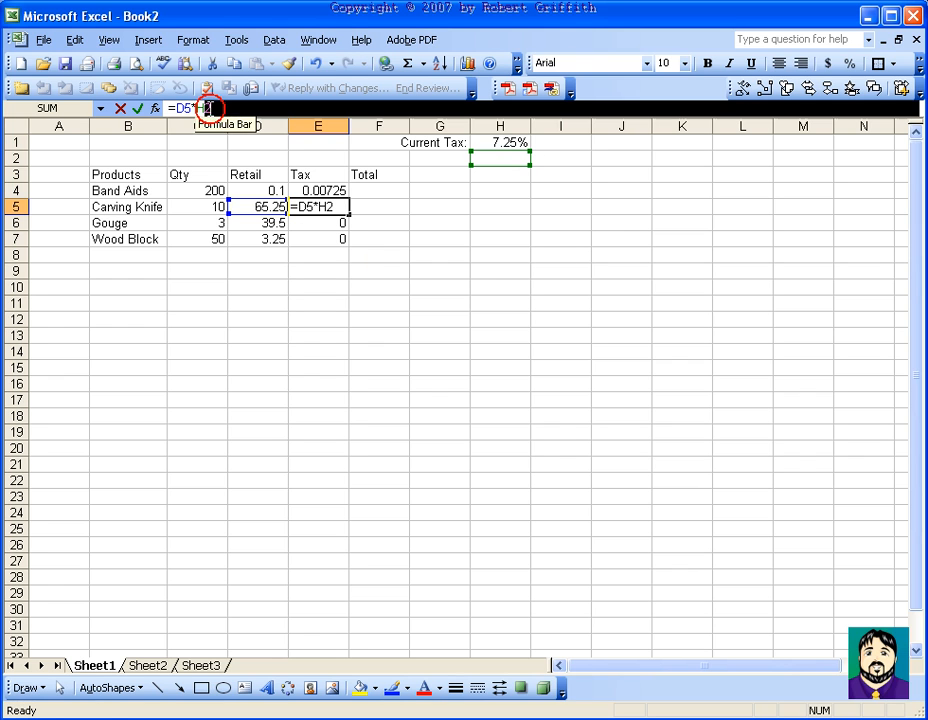
key(BackSpace)
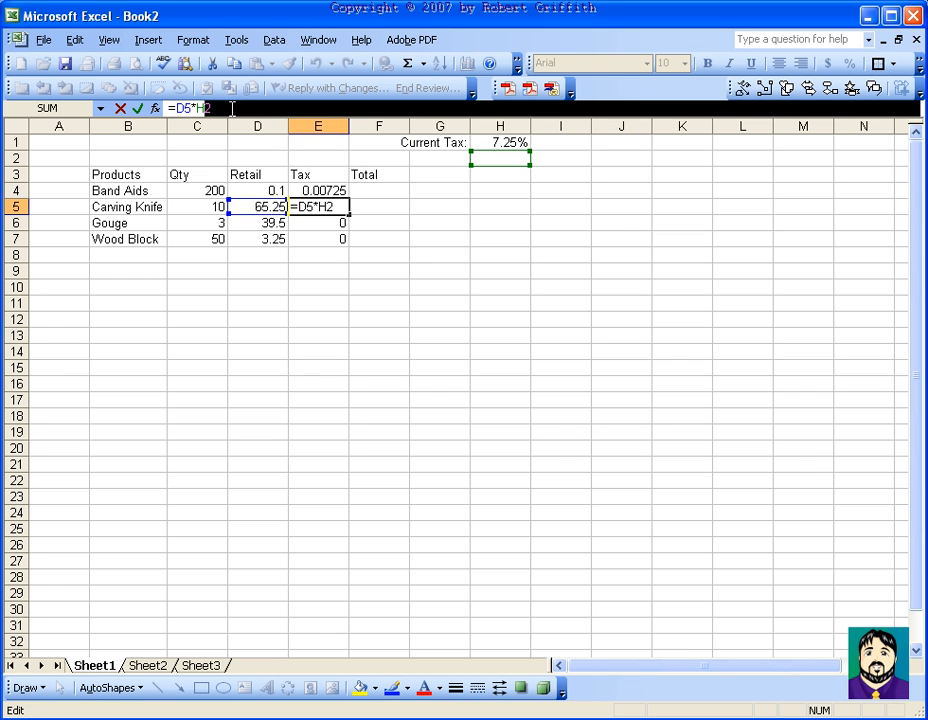
text(1)
key(Return)
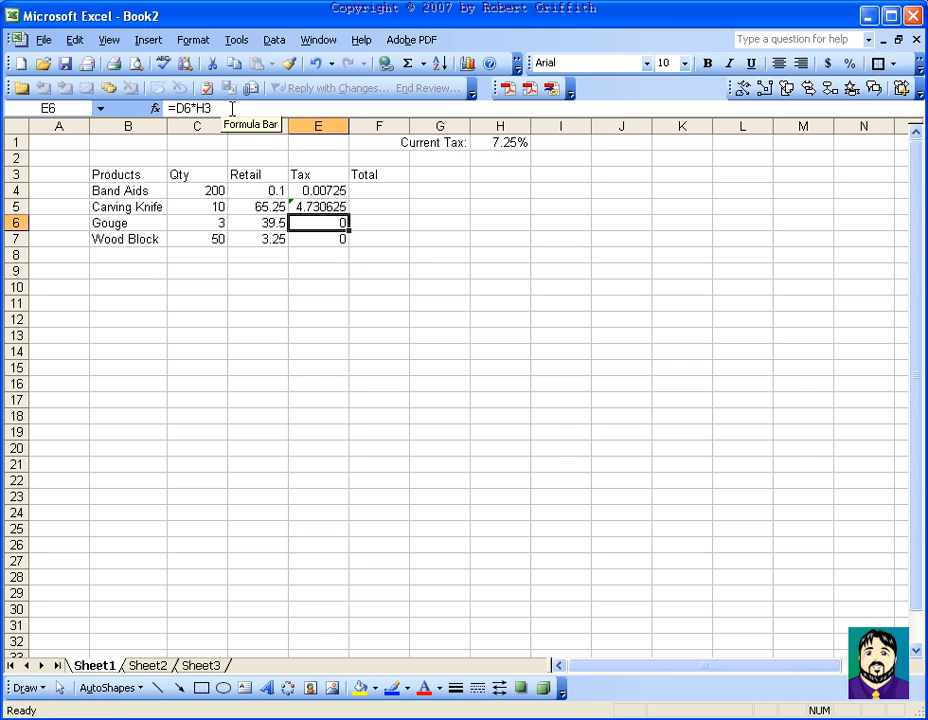
- Correct the Gouge and Wood Block tax formulas in E6 and E7 so both multiply the retail price by H1
click(225, 108)
key(BackSpace)
text(1)
key(Return)
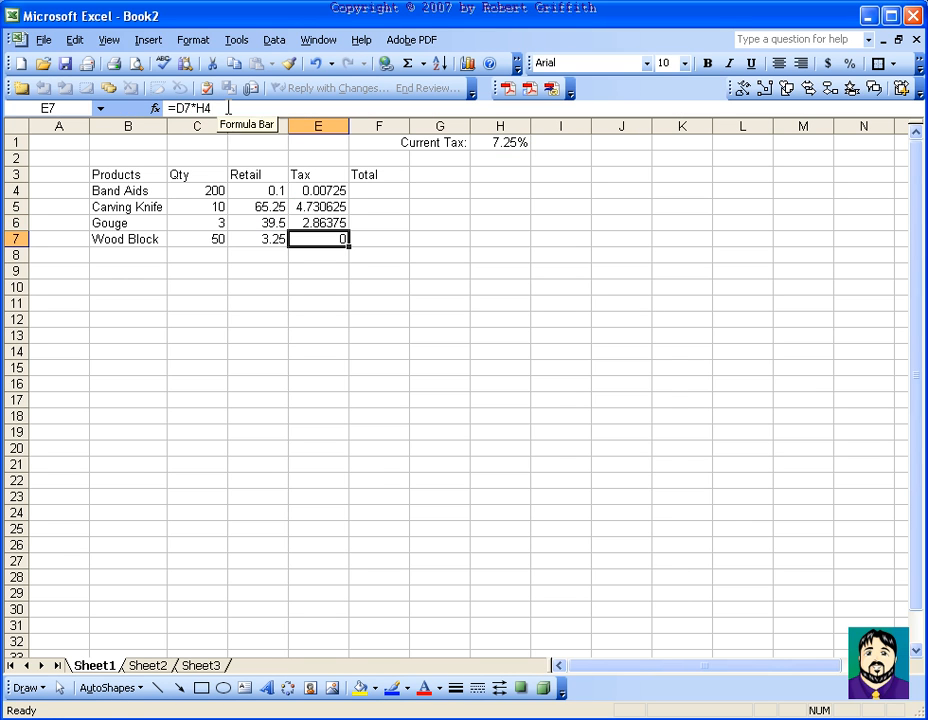
click(240, 108)
key(BackSpace)
text(1)
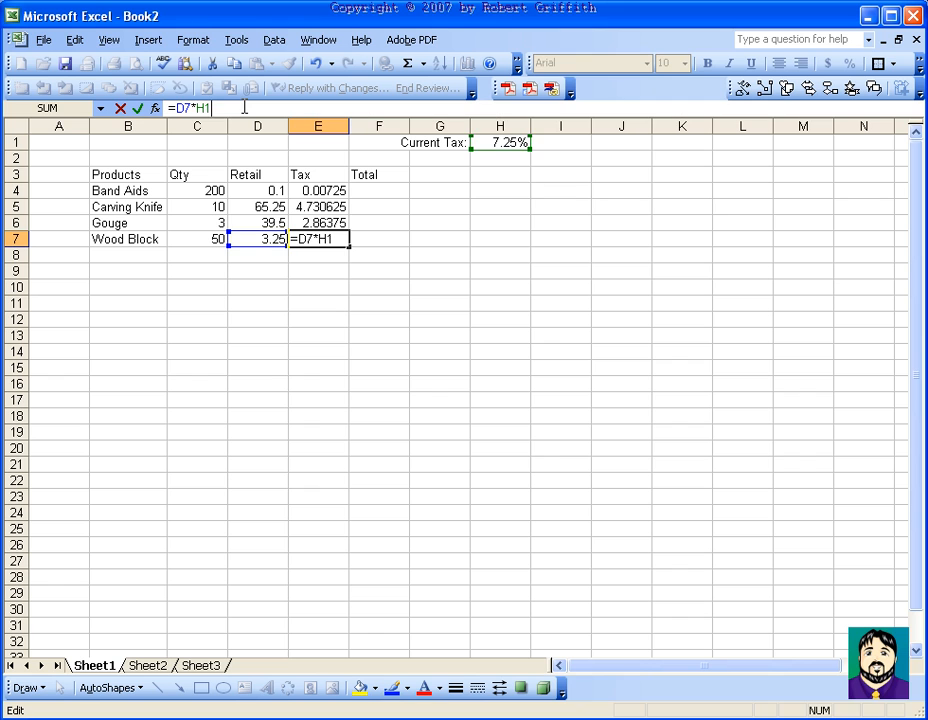
key(Return)
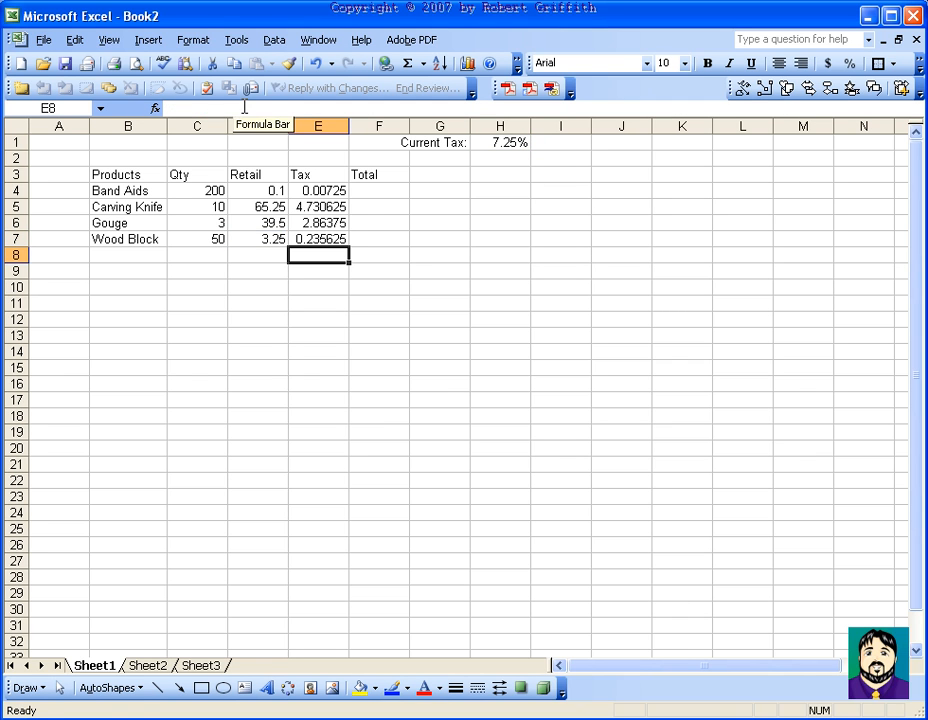
- Format the Tax amounts in E4 through E7 as dollar accounting values with 3 decimal places
drag(338, 191, 338, 238)
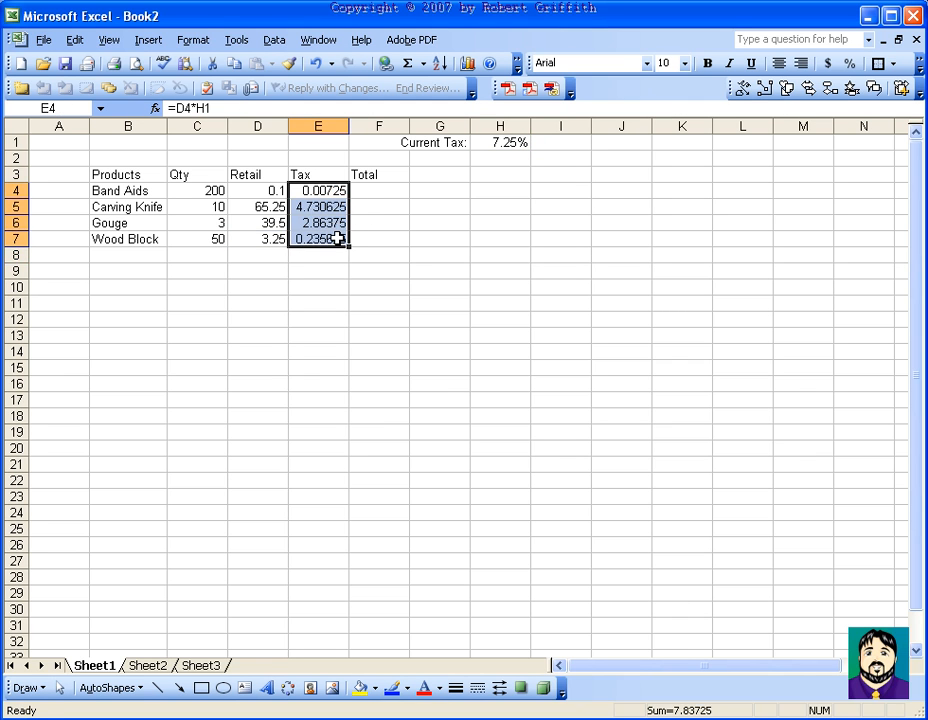
click(836, 66)
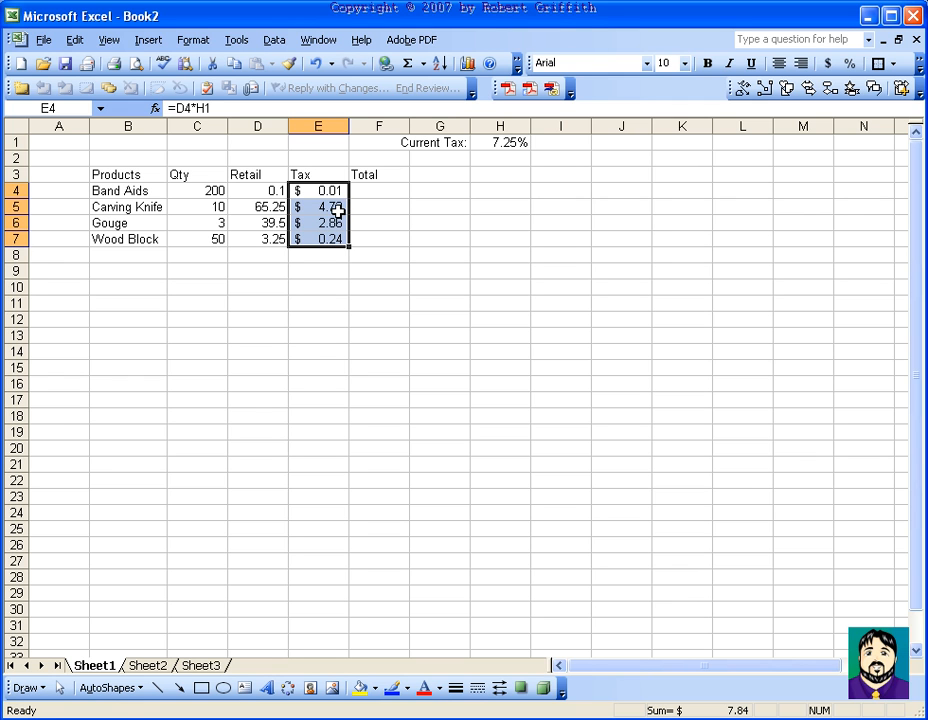
click(193, 39)
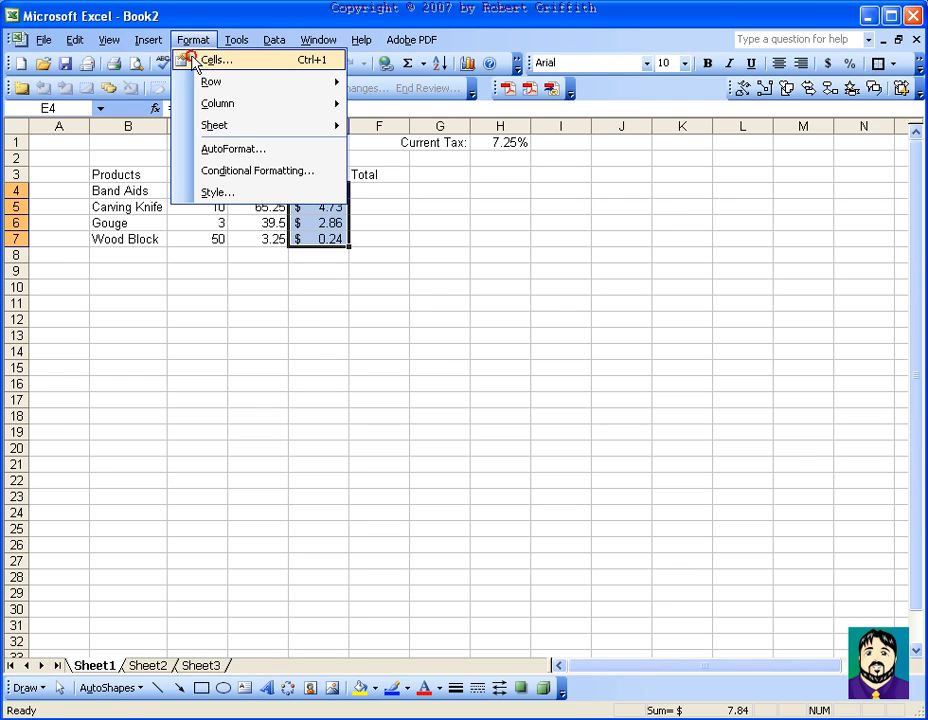
click(201, 58)
click(707, 274)
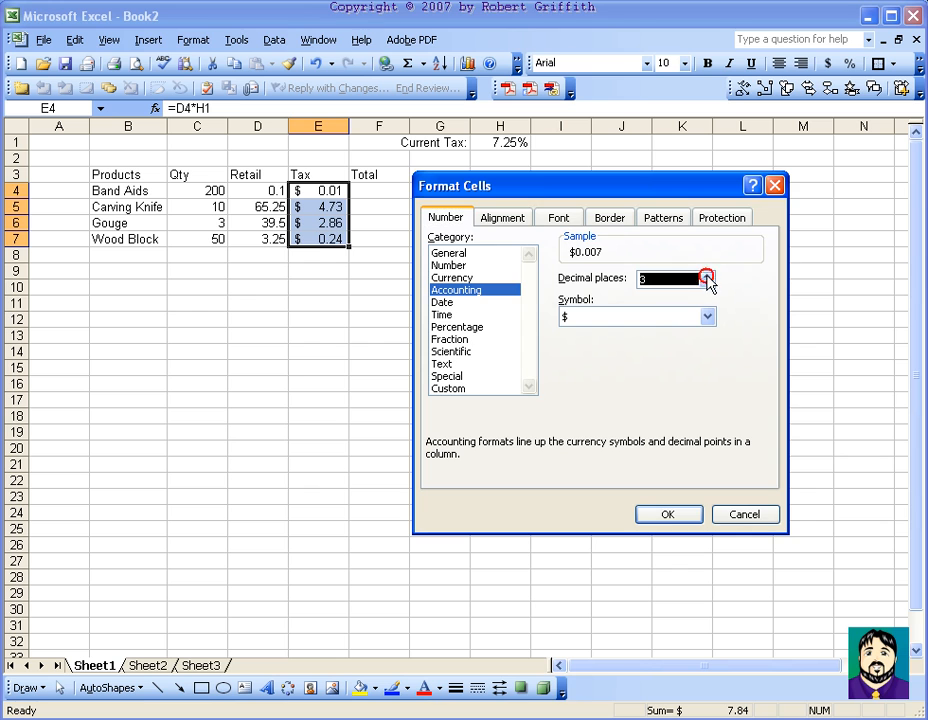
click(668, 514)
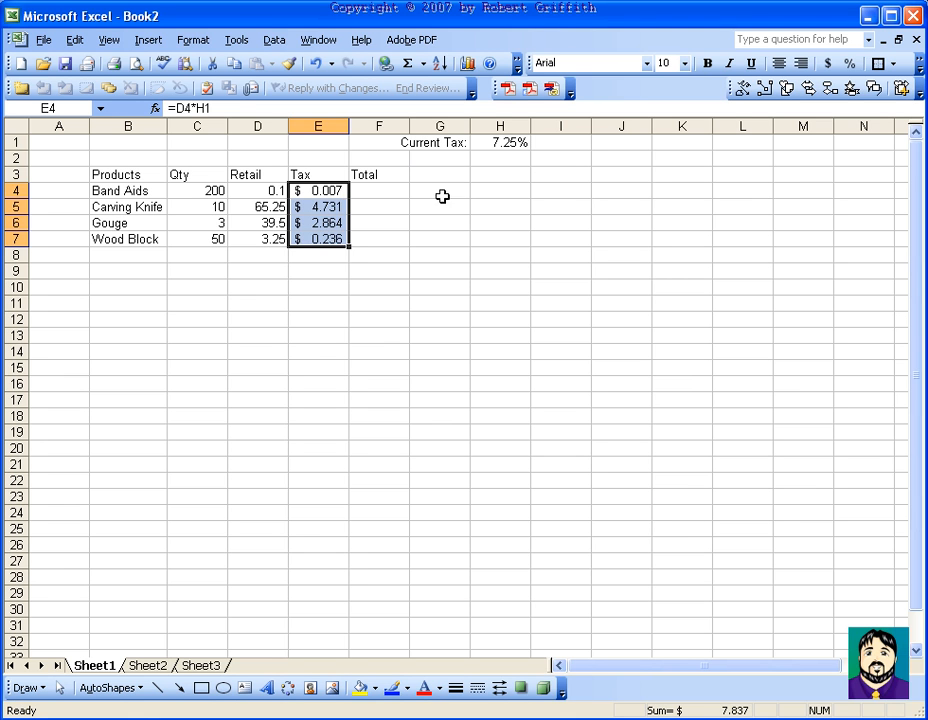
- Apply the dollar currency style to the Retail prices in D4 through D7
click(384, 191)
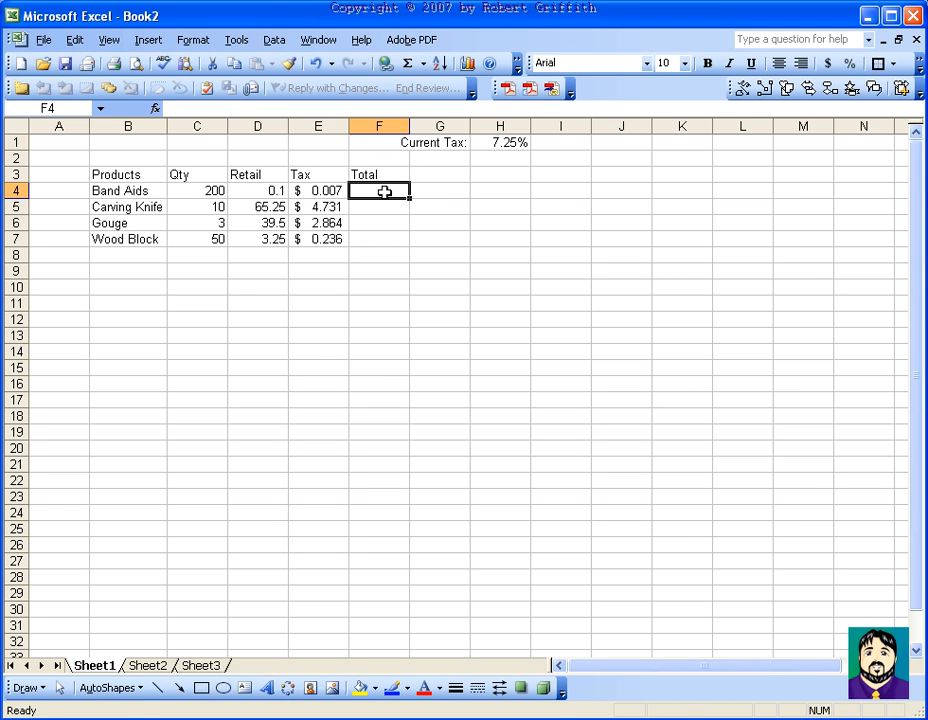
drag(266, 194, 284, 242)
click(827, 63)
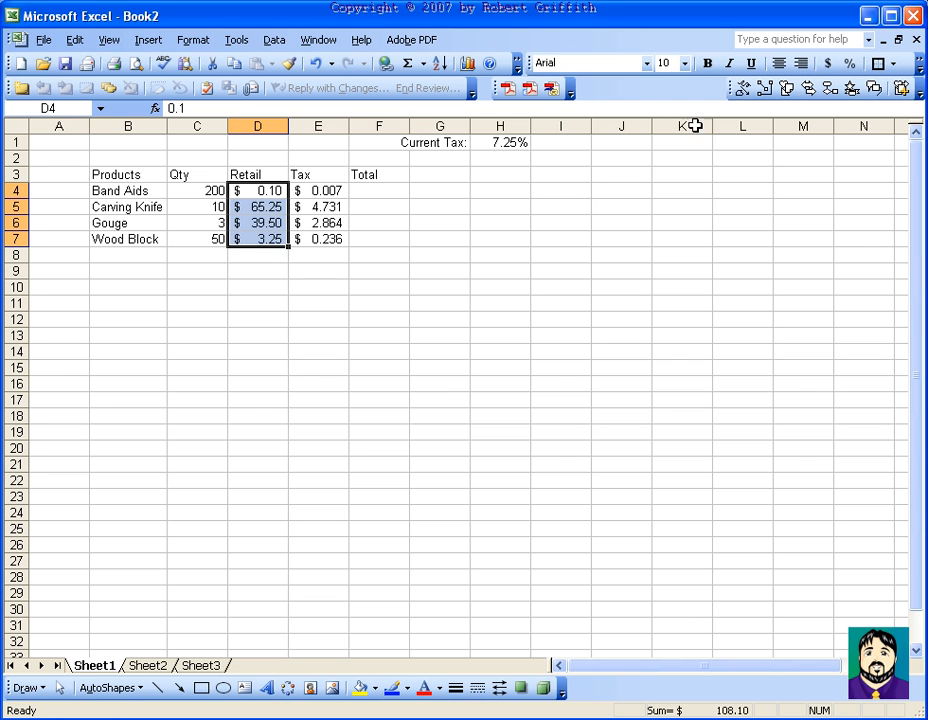
click(431, 268)
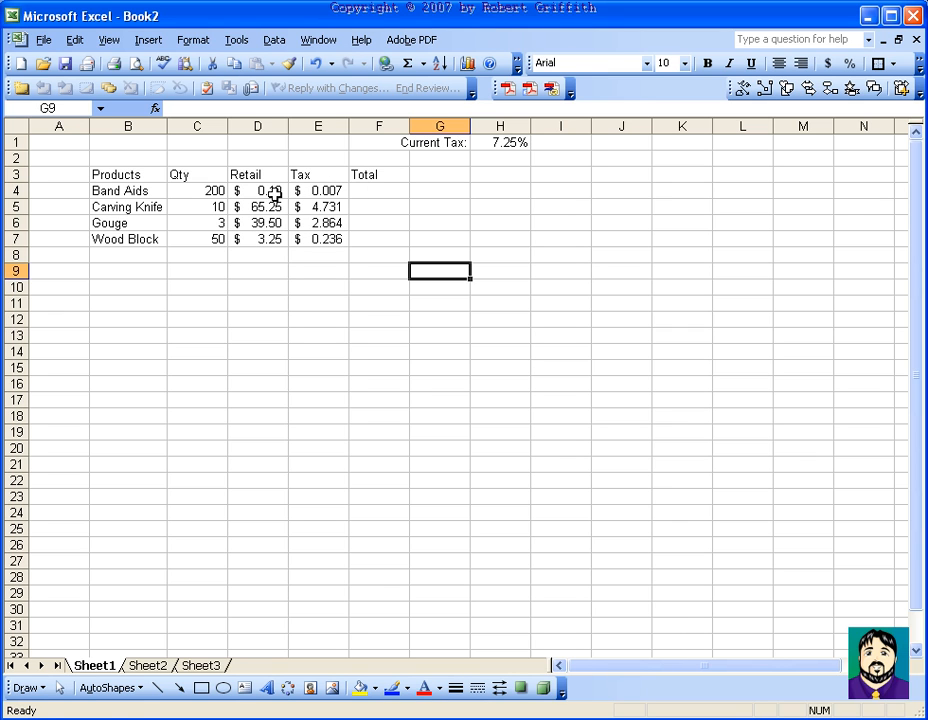
- Calculate the Band Aids total in F4 with the formula =c4*d4+e4 and reselect the cell
click(367, 191)
text(=)
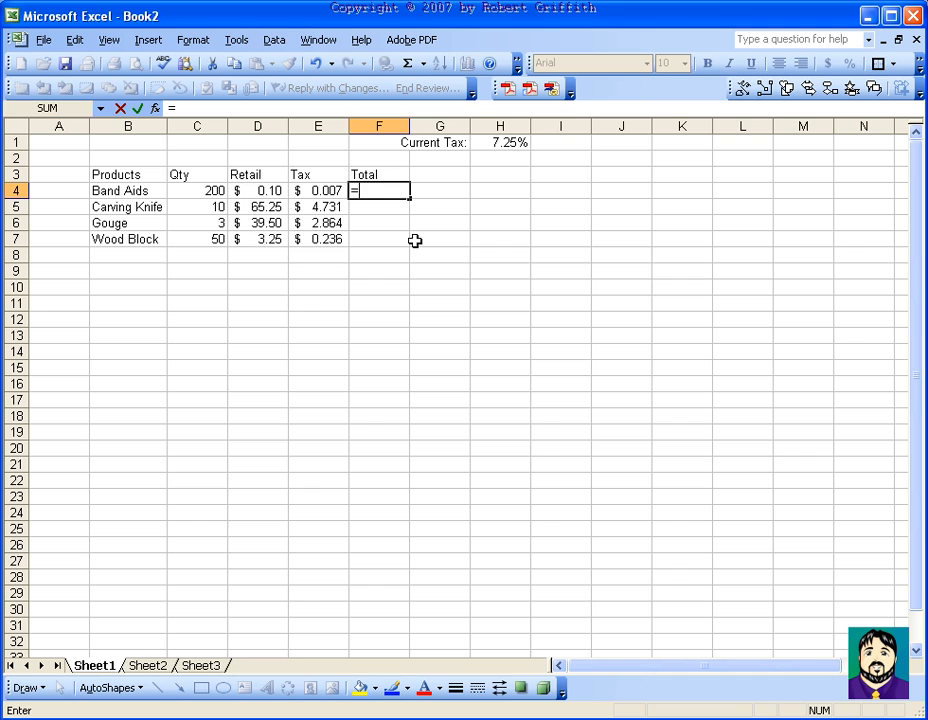
text(c4*d4)
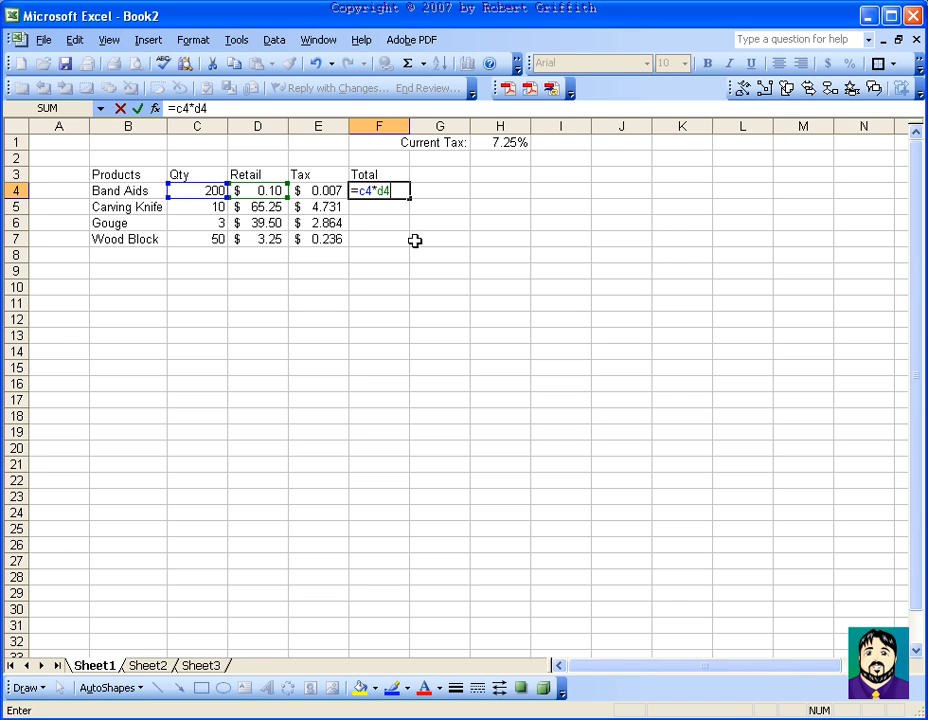
text(+e4)
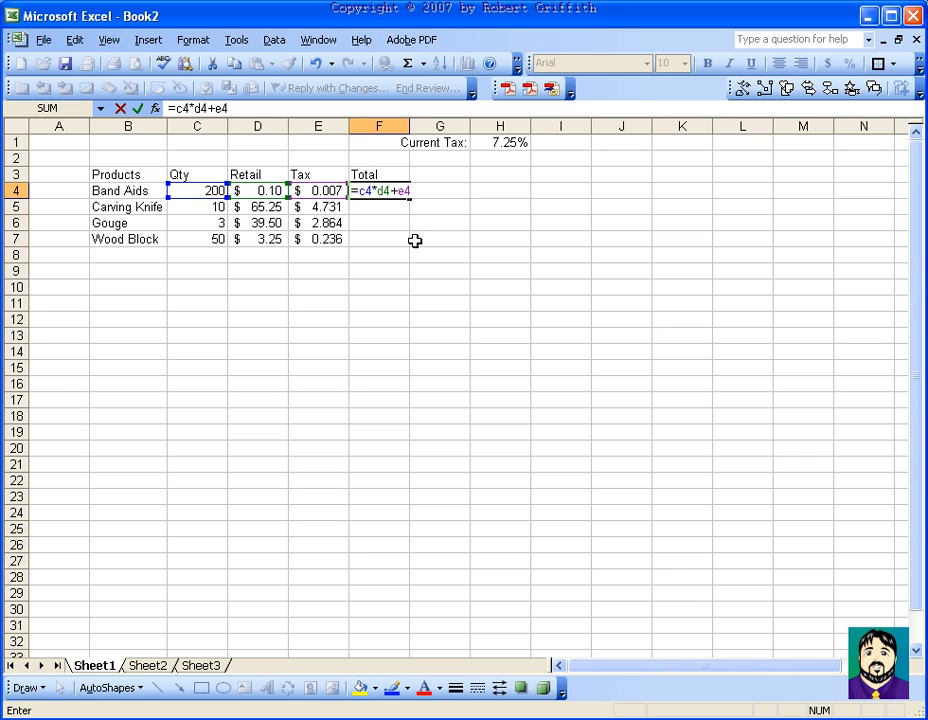
key(Return)
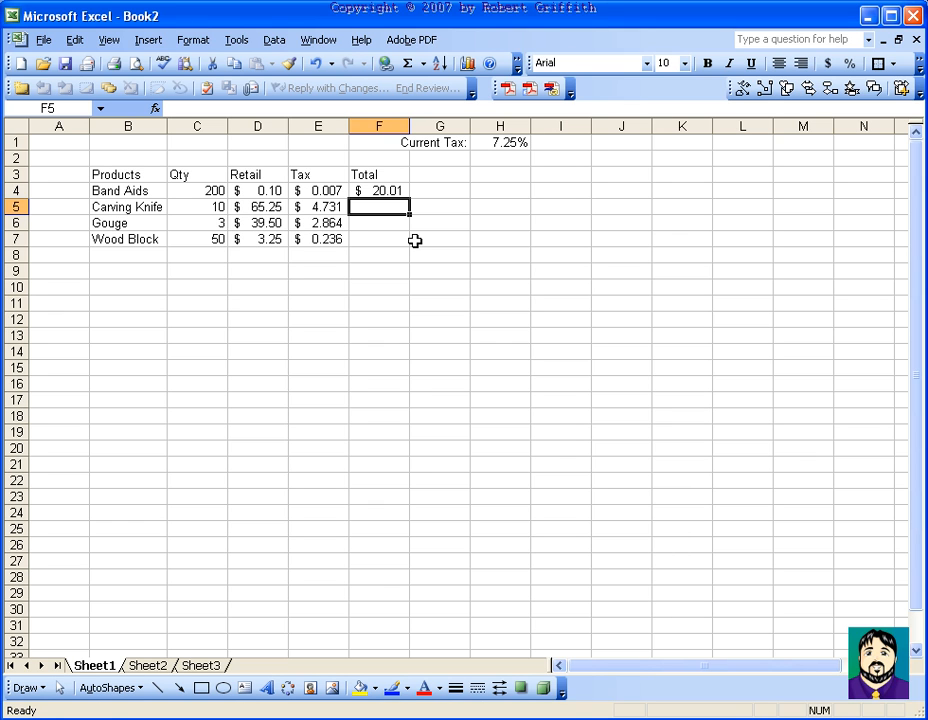
key(Up)
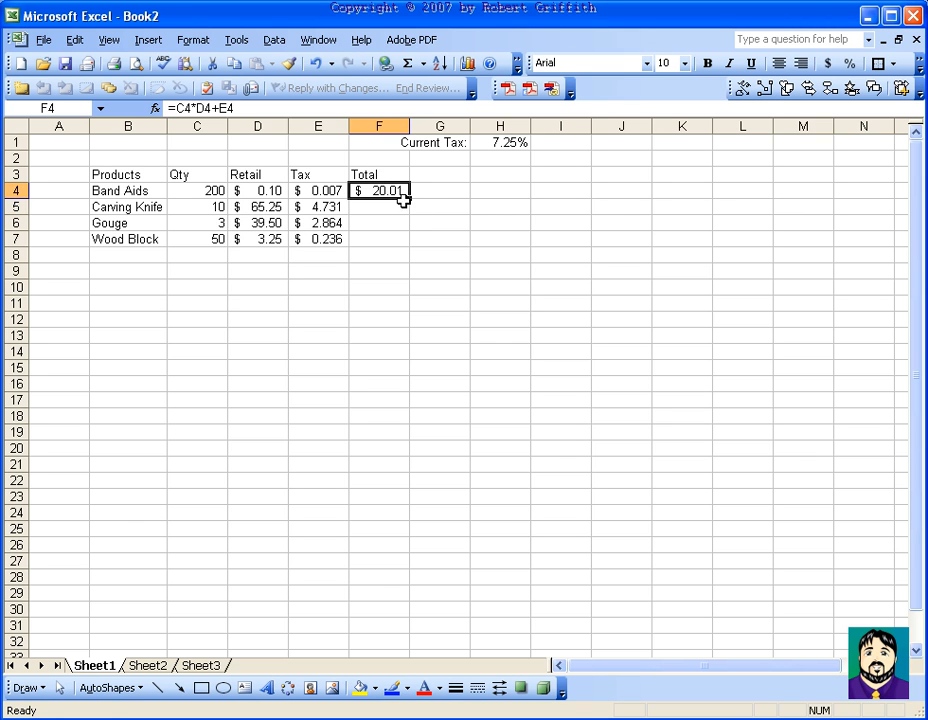
- Fill the total formula from F4 down through F7 for the remaining products
drag(412, 200, 403, 241)
click(458, 222)
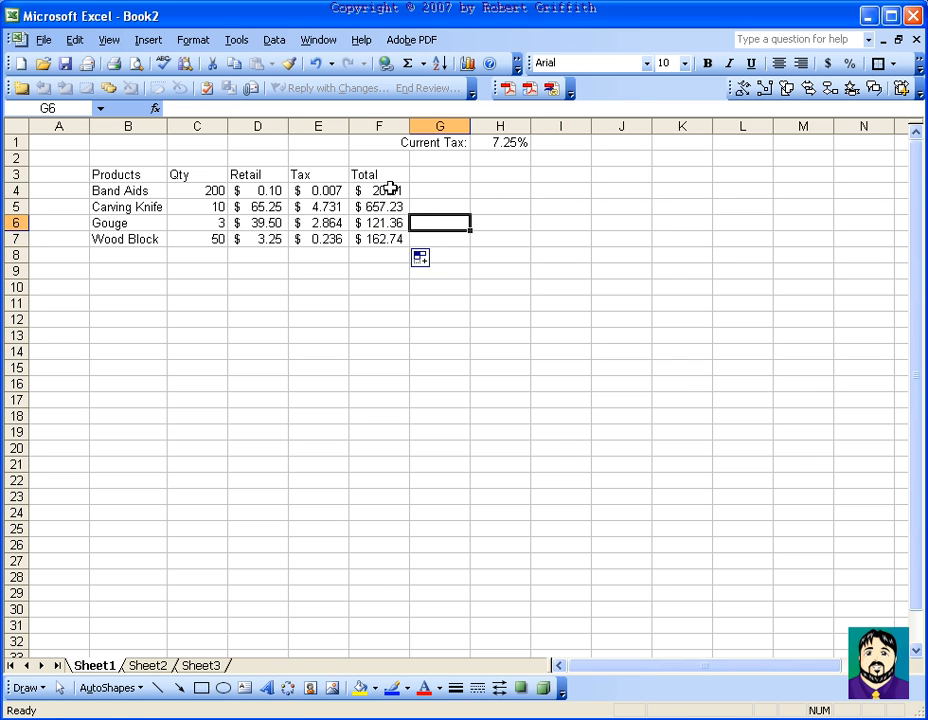
click(402, 274)
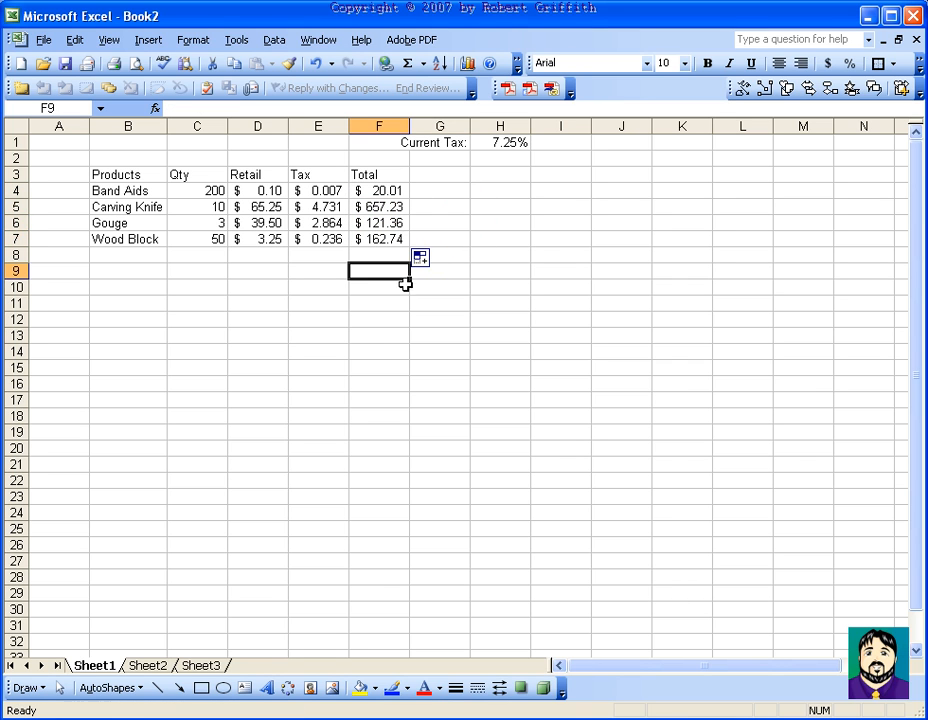
- Enter the label Total Inventory Value in E9, formatted bold and right-aligned
click(302, 272)
text(Total Inventory Value)
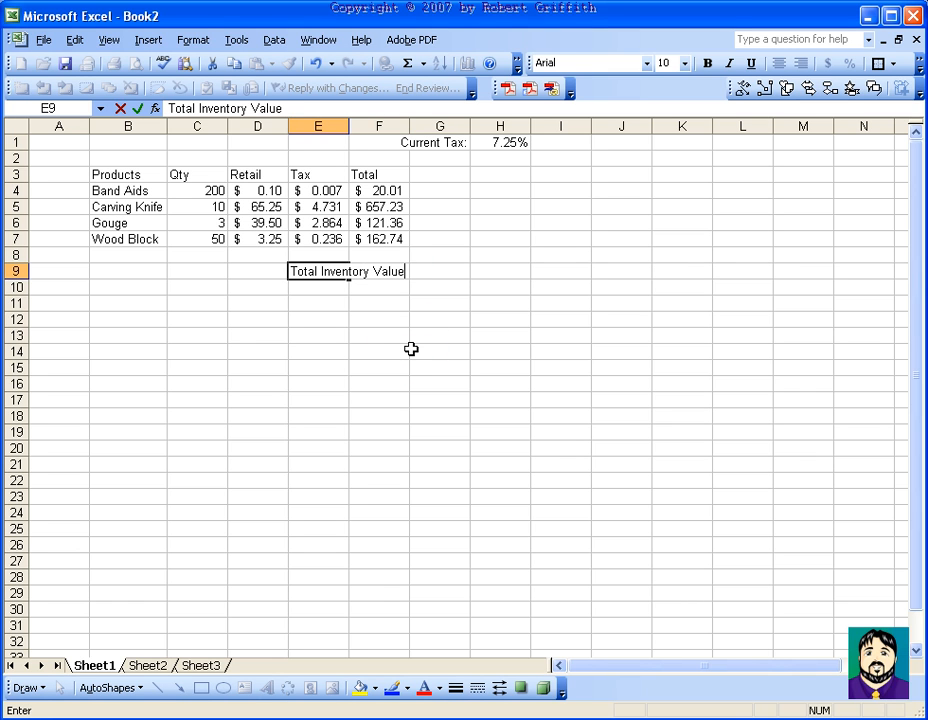
key(Return)
key(Up)
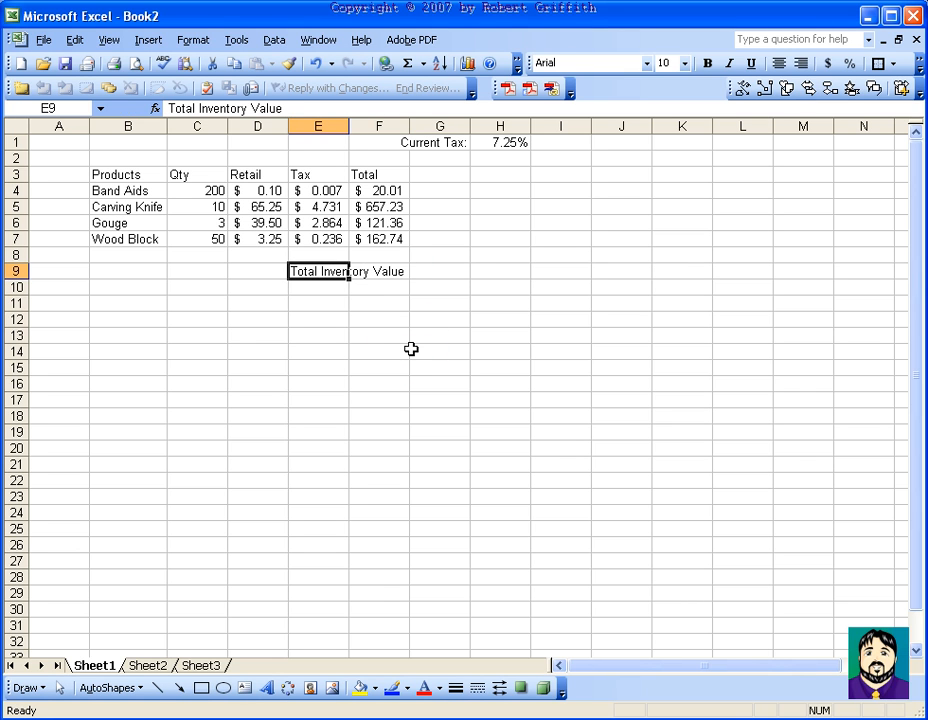
click(803, 64)
key(ctrl+b)
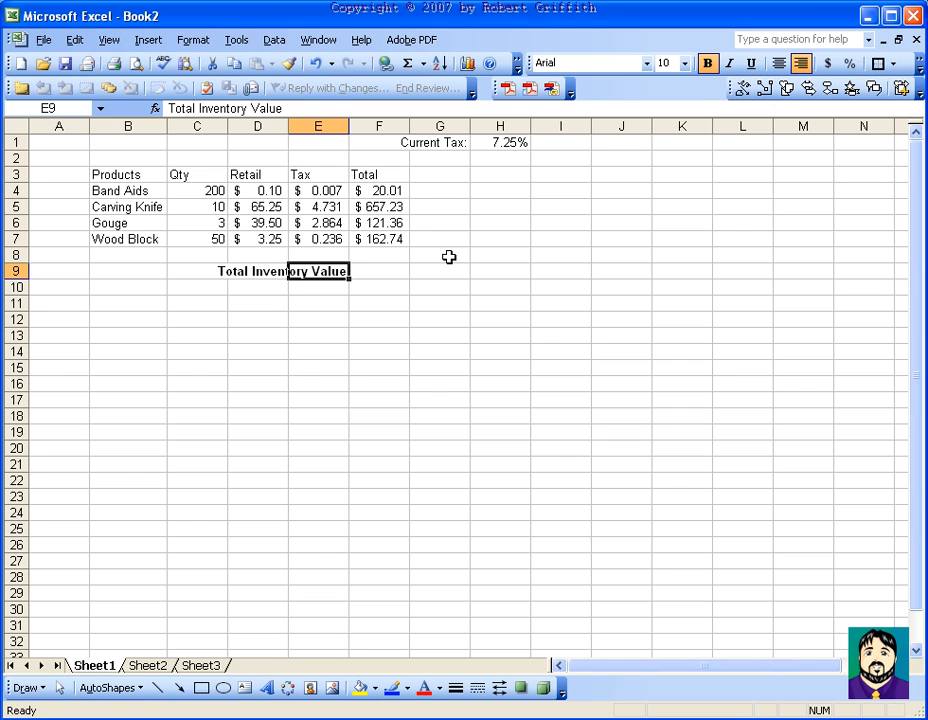
- Add a colon to the end of the inventory value label in E9
click(317, 110)
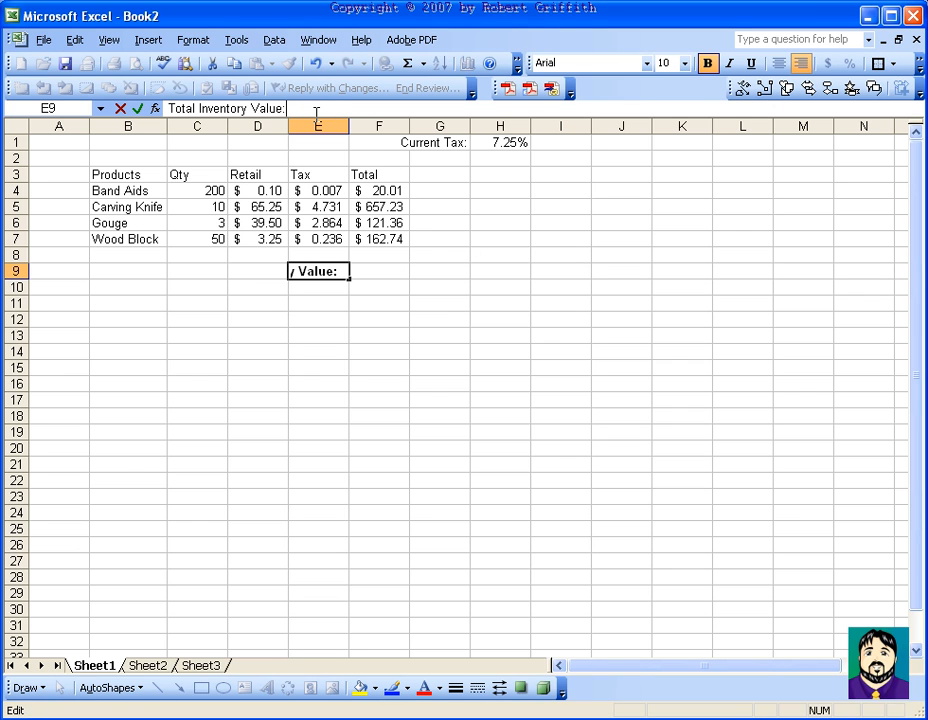
text(:)
key(Return)
key(Up)
- Calculate the total inventory value in F9 with AutoSum over F4:F8
key(Right)
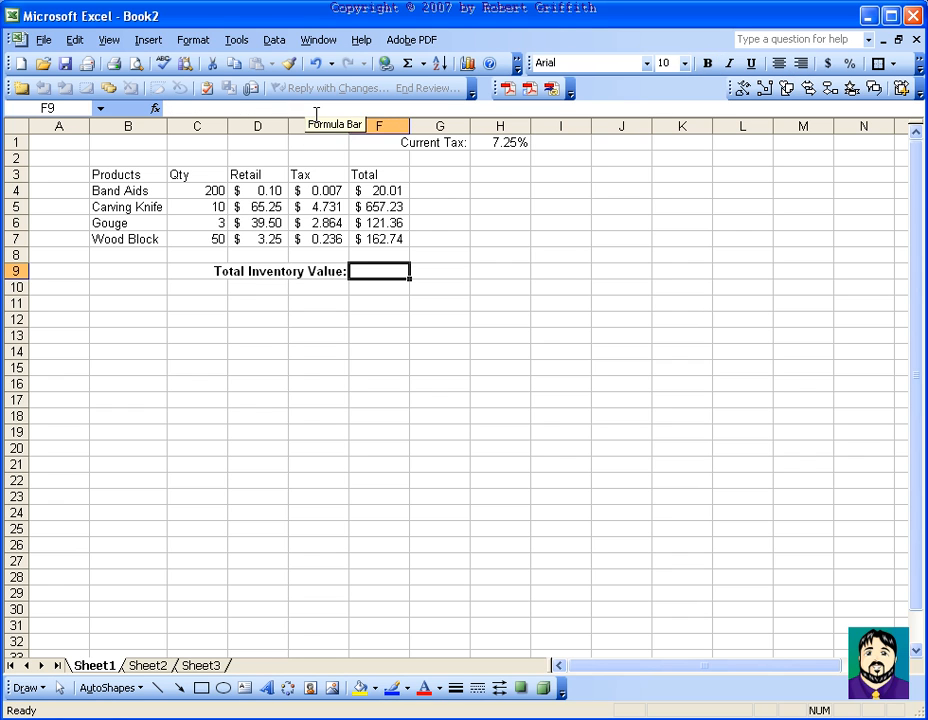
click(406, 63)
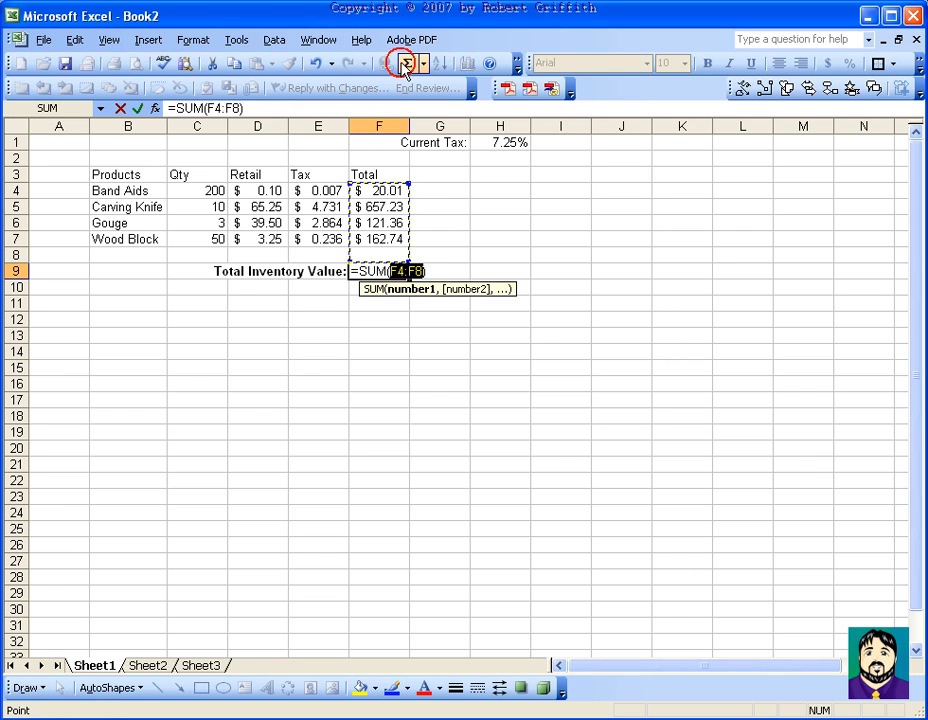
key(Return)
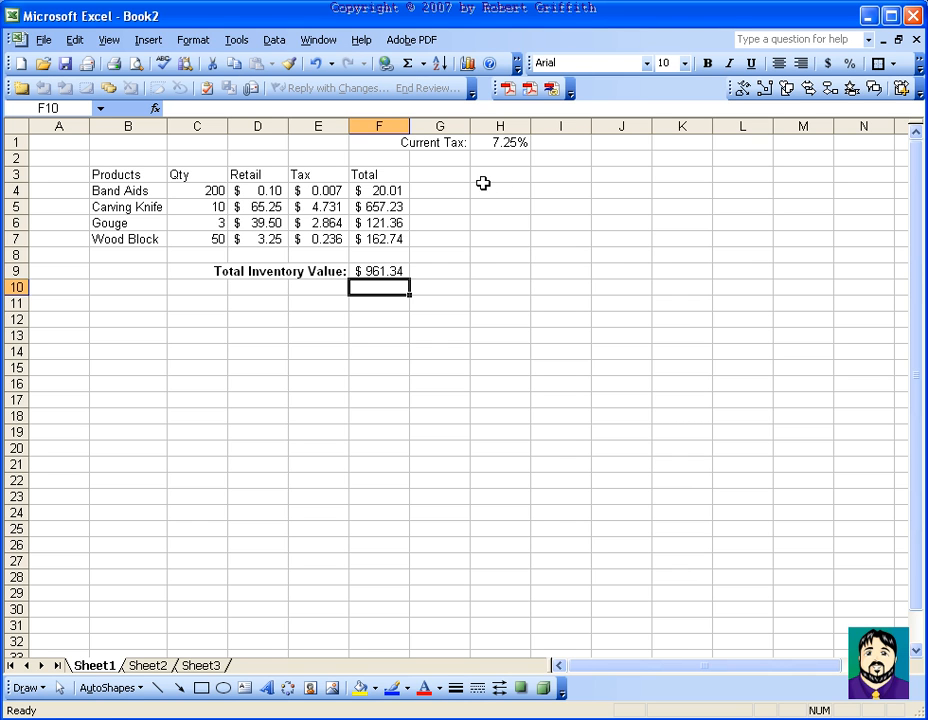
- Set the Carving Knife quantity in C5 to 110
click(203, 209)
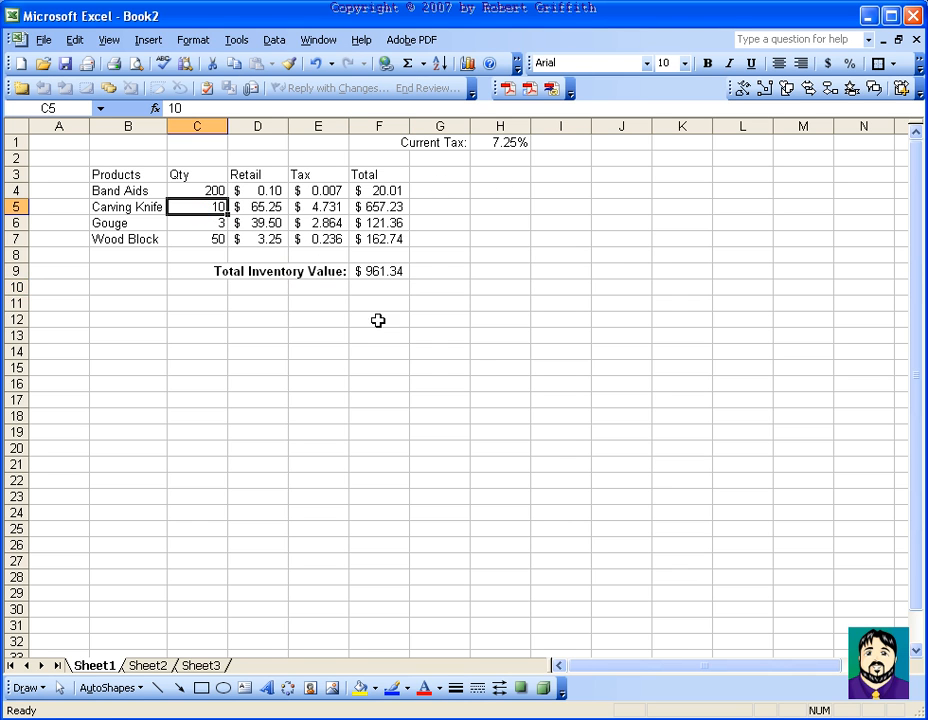
text(11)
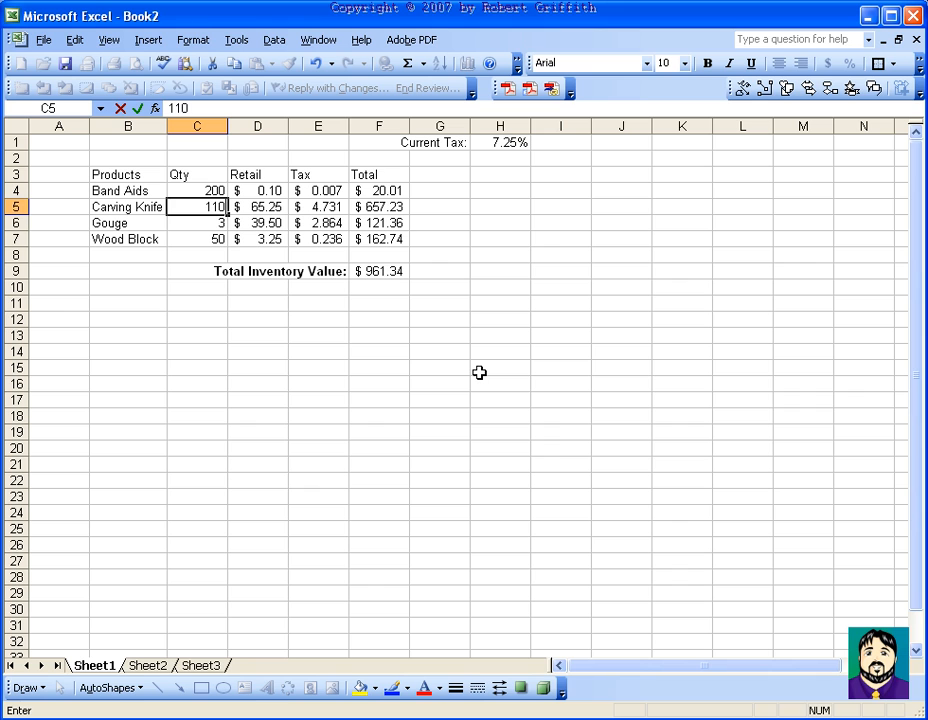
text(0)
key(Return)
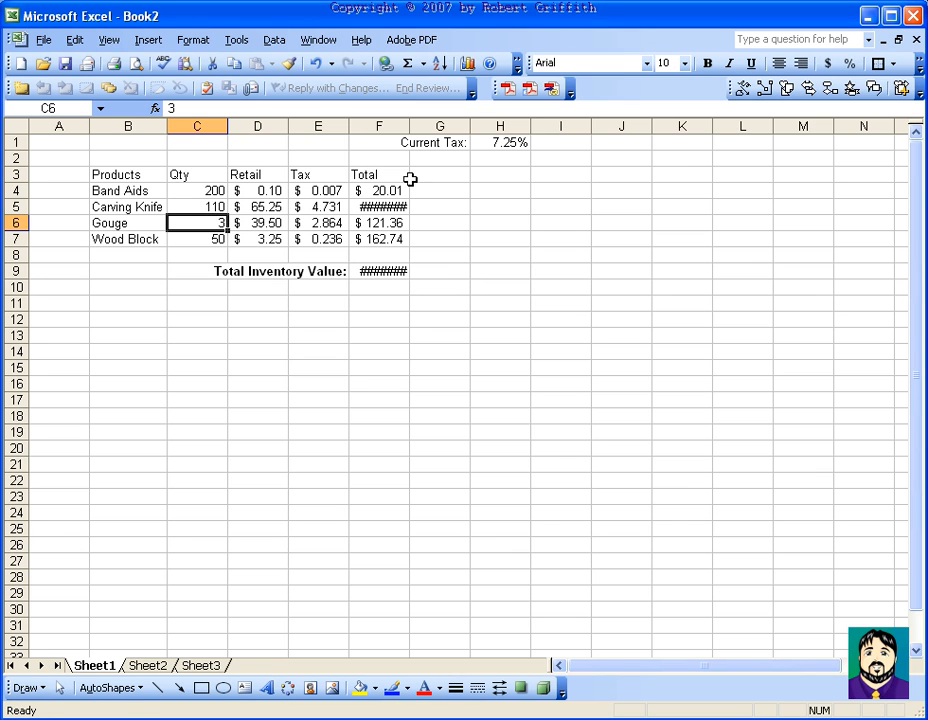
- Widen column F to fit its largest amounts, leaving a little extra room
drag(409, 129, 448, 127)
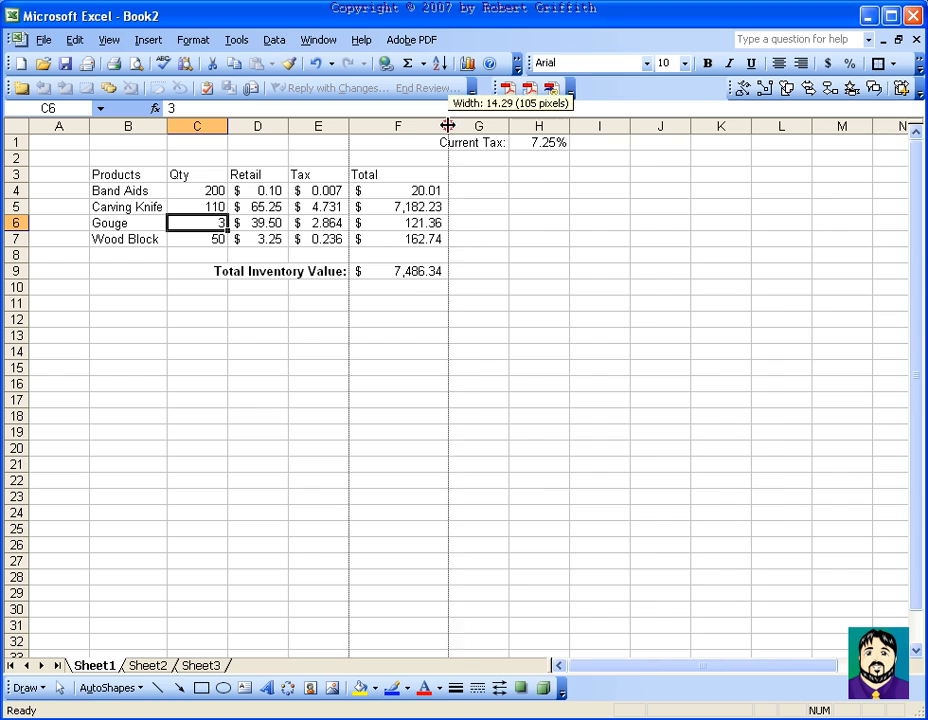
double_click(448, 125)
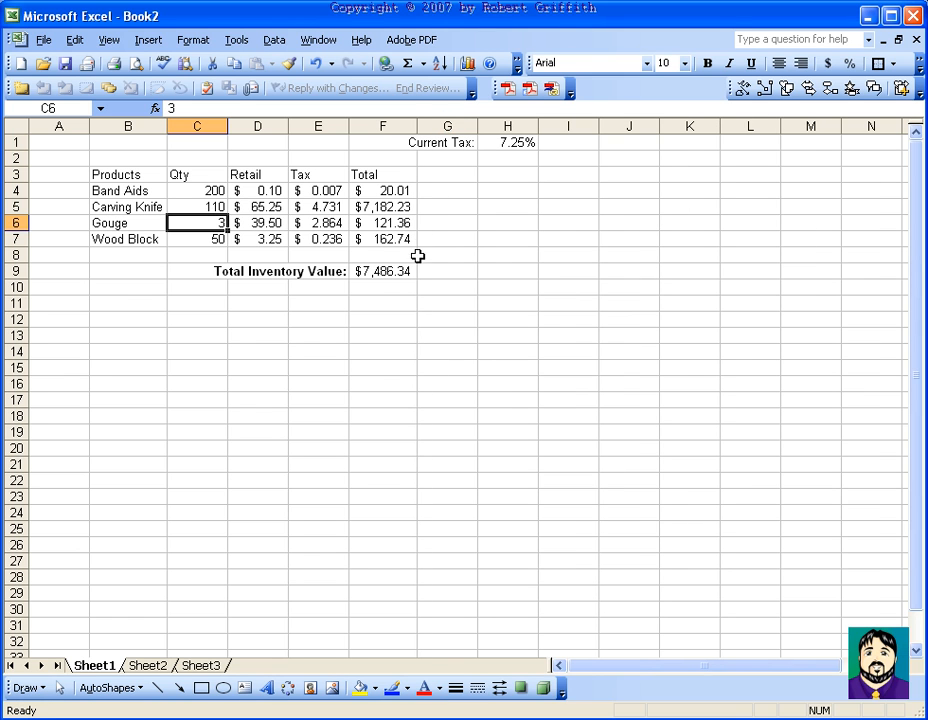
drag(416, 125, 428, 125)
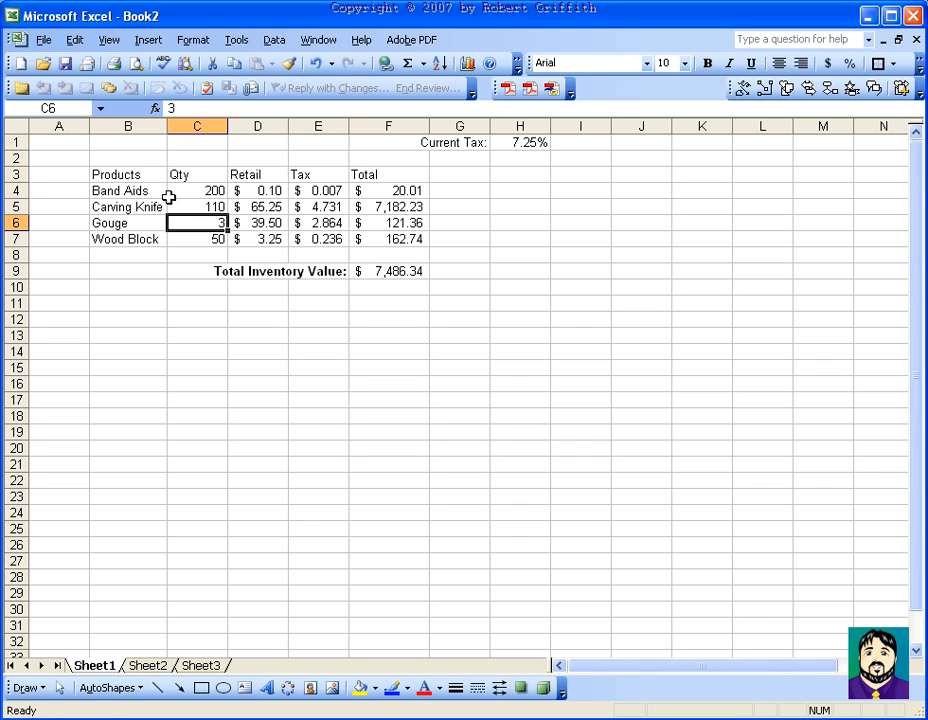
- Apply the Classic 3 AutoFormat to the product table in B3:F7 and deselect it
drag(128, 176, 414, 252)
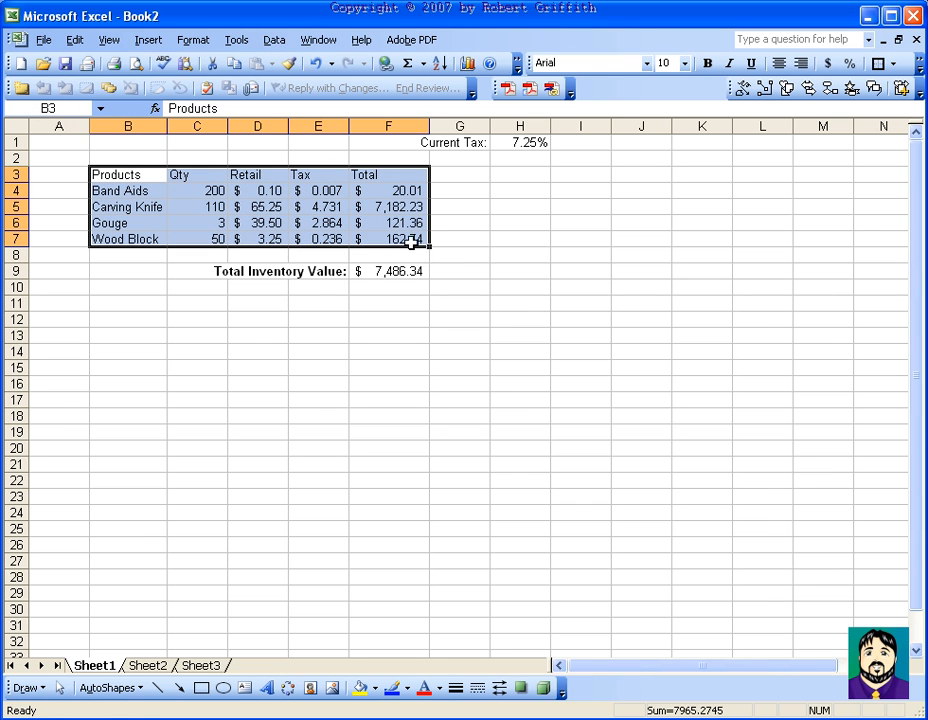
click(195, 40)
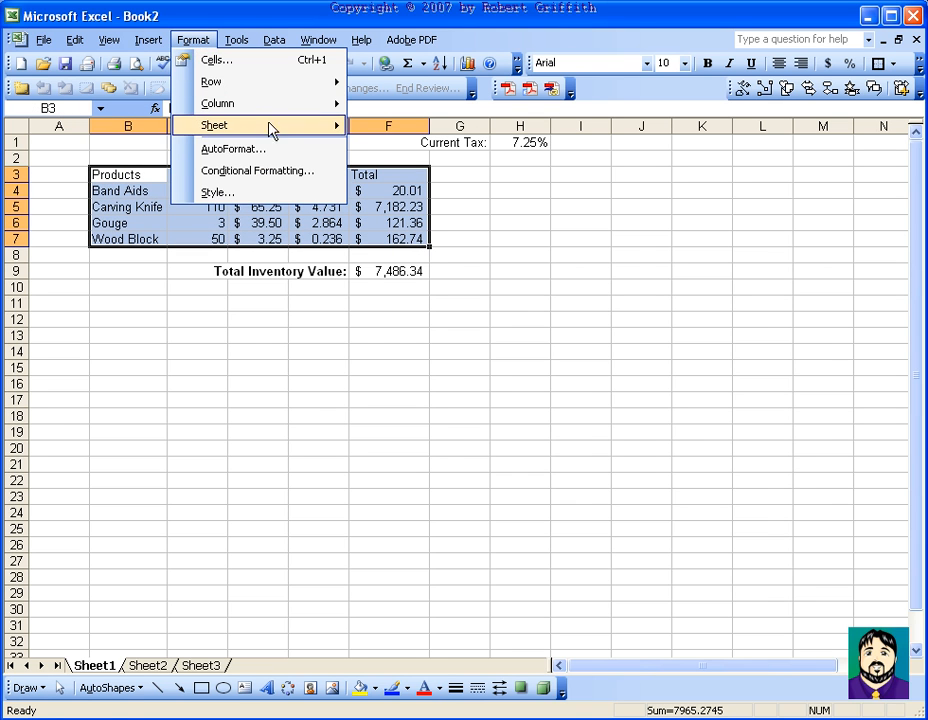
click(270, 149)
click(632, 370)
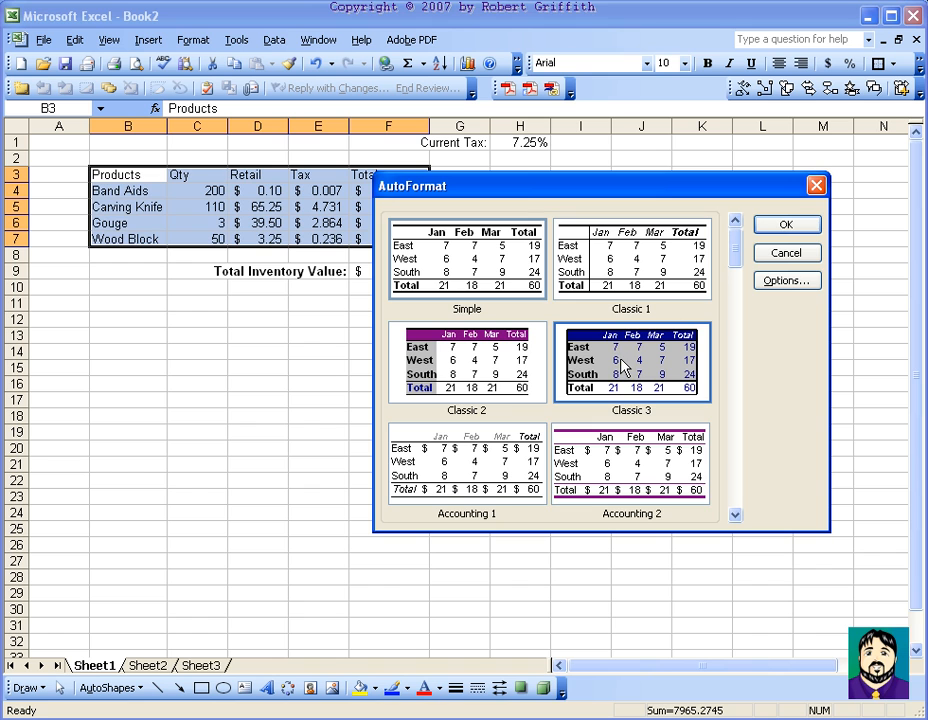
click(784, 224)
click(611, 325)
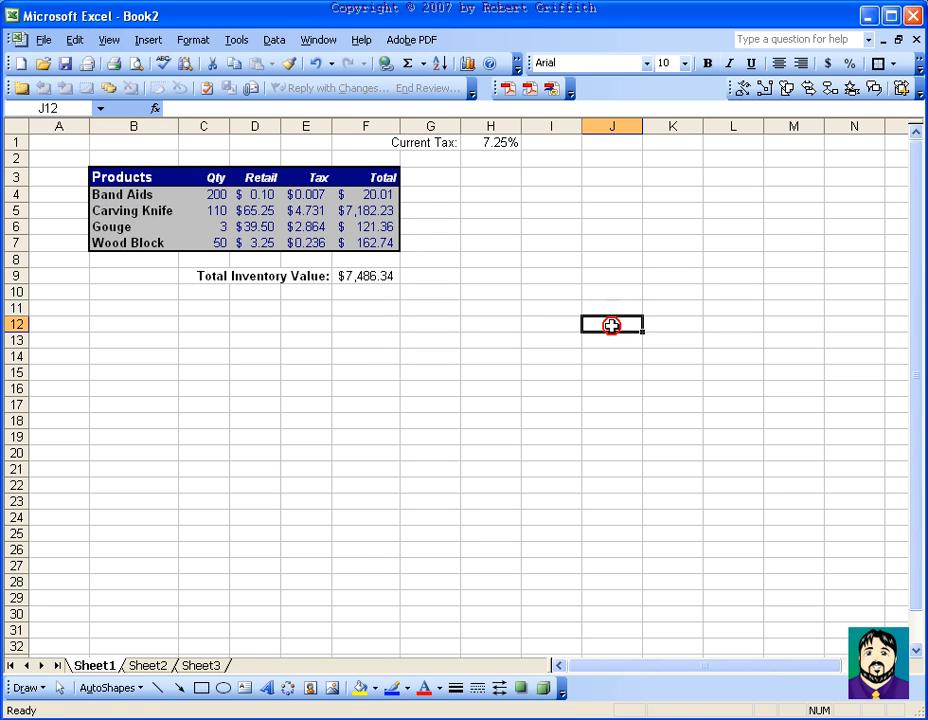
click(396, 373)
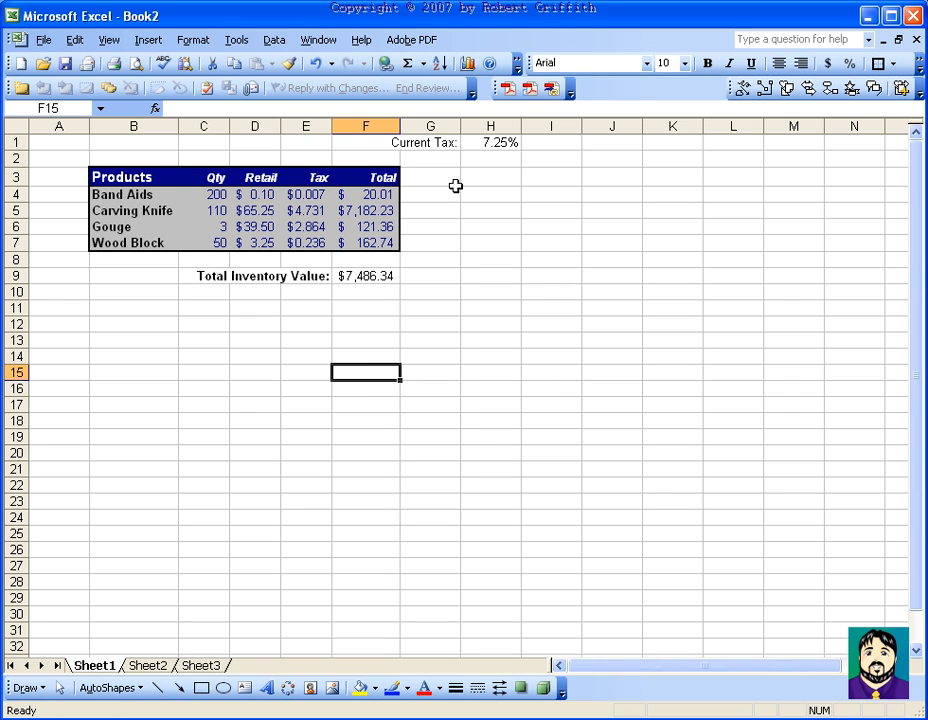
- Try a current tax rate of 7.35% in H1, undoing and redoing the change to compare the totals
click(506, 153)
click(505, 143)
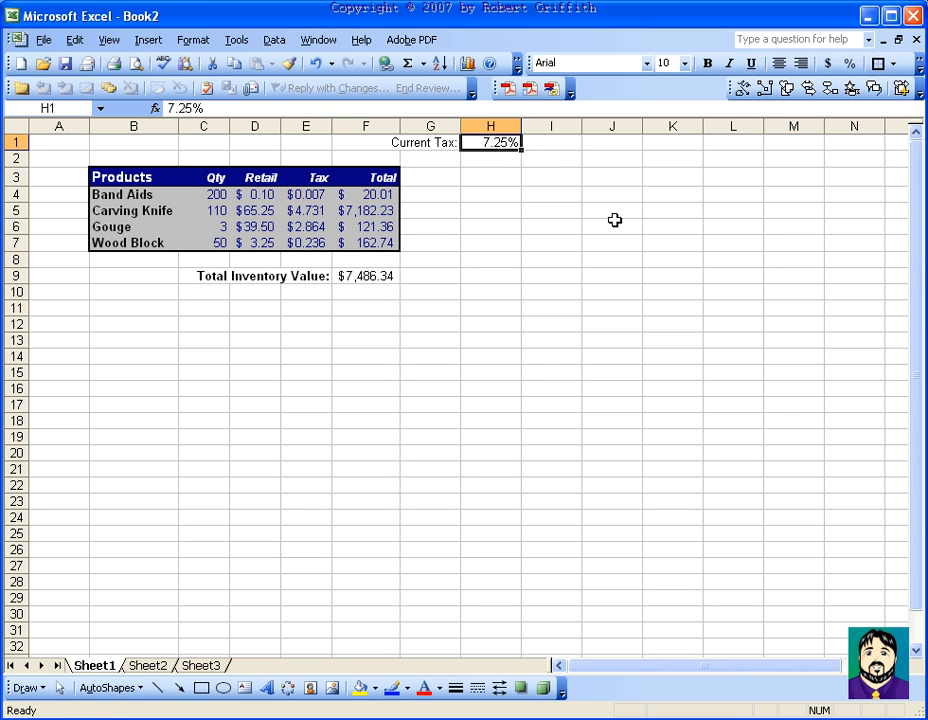
text(7.35)
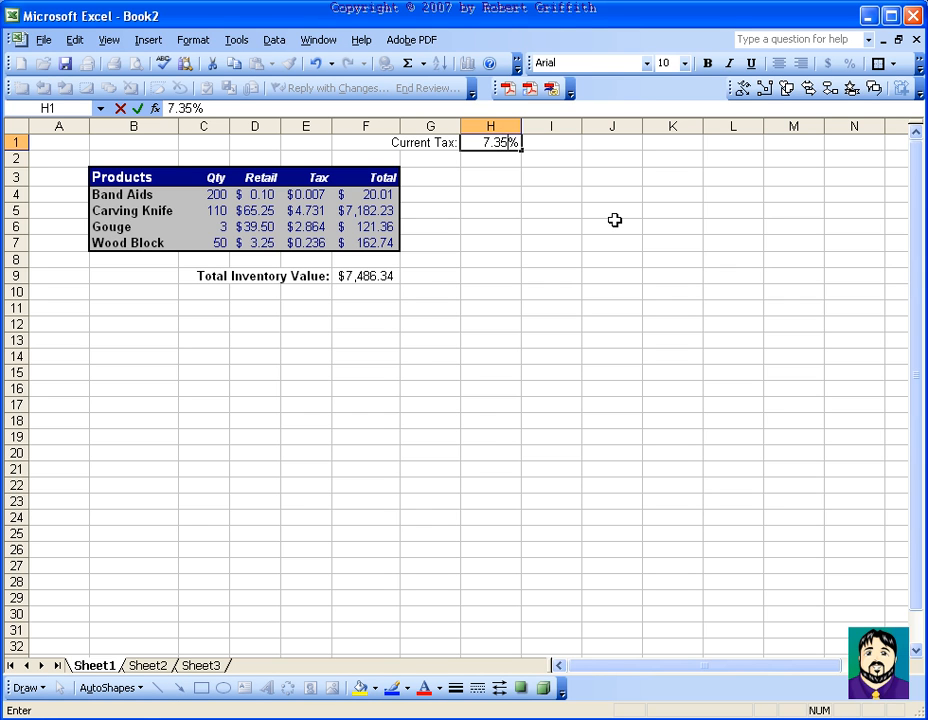
key(Return)
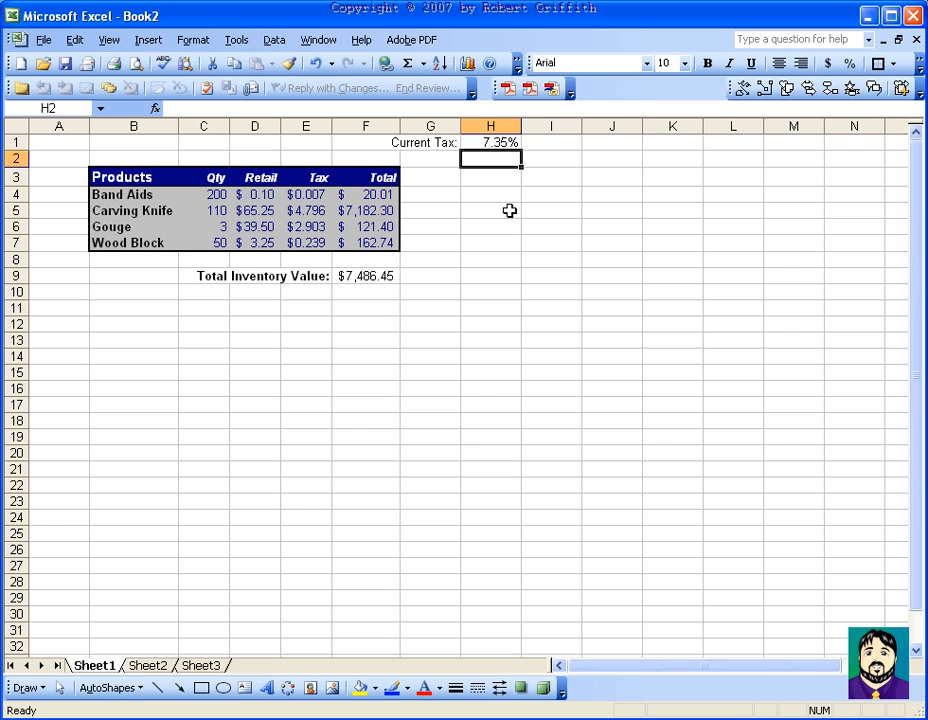
key(ctrl+z)
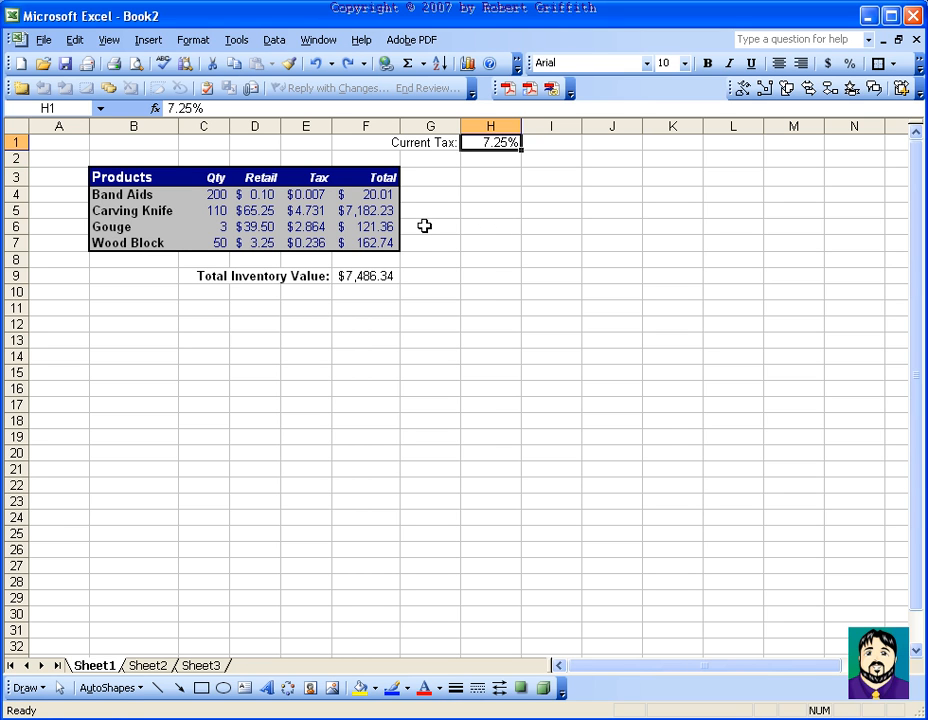
key(ctrl+y)
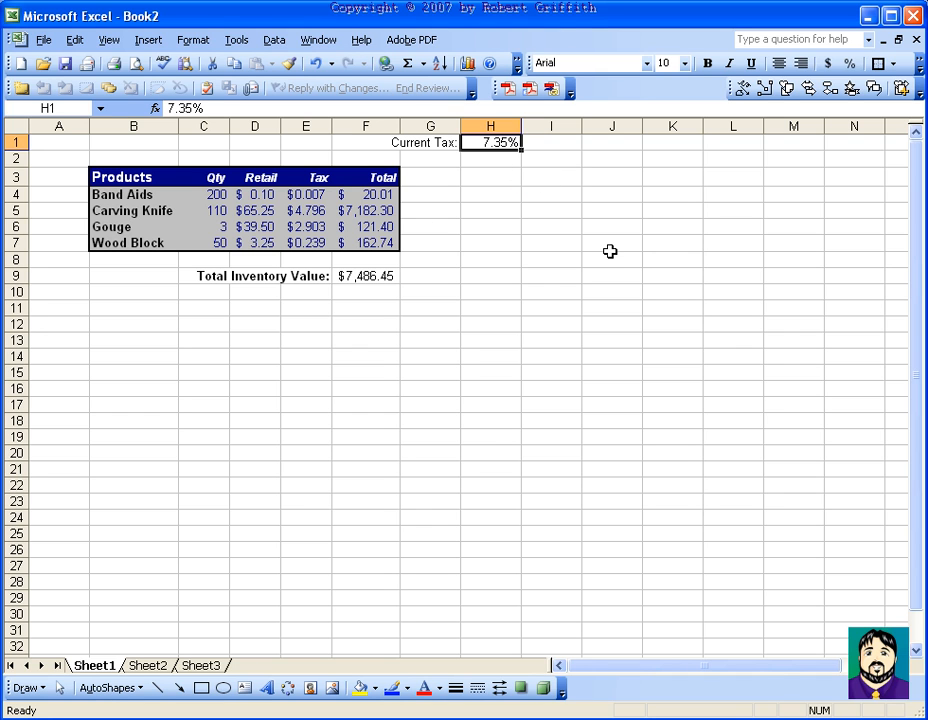
- Set the current tax rate in H1 to 7.55% and reselect the cell
text(7.55)
key(Return)
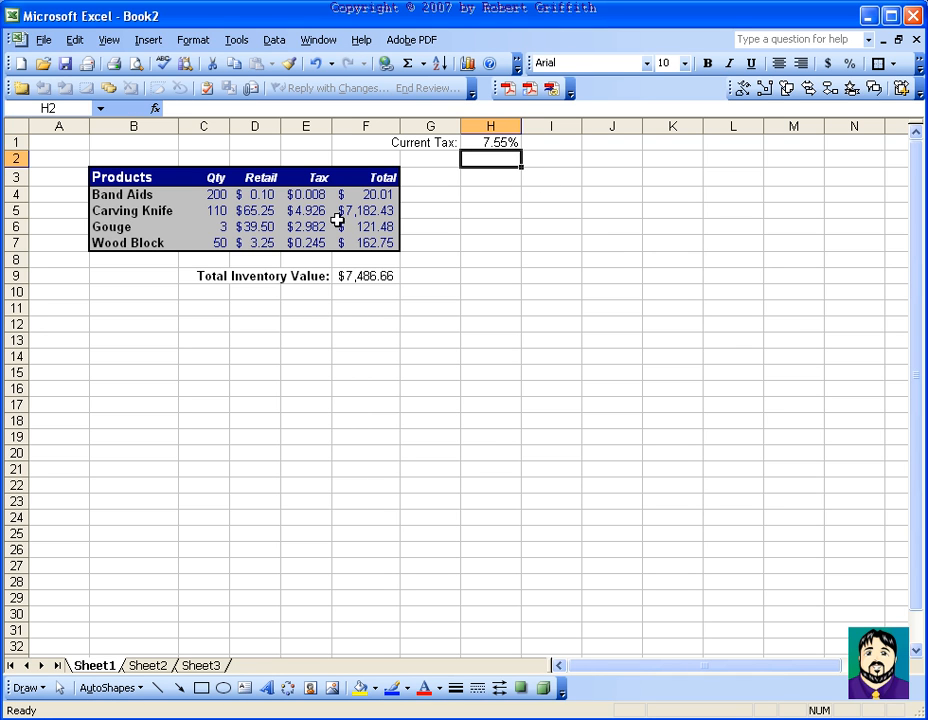
click(493, 144)
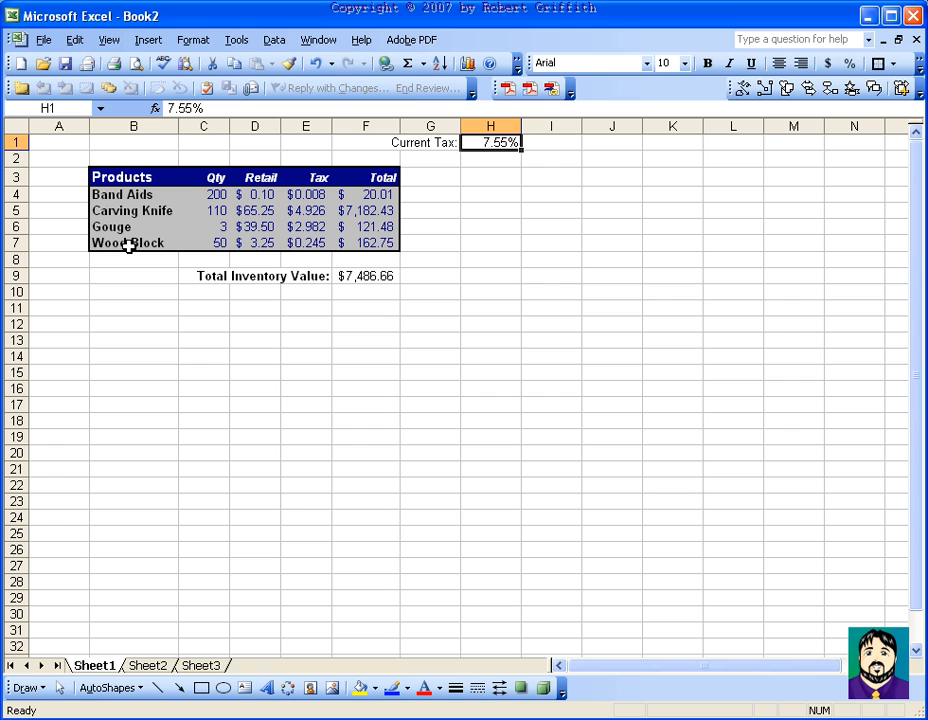
- Insert a blank row above the Carving Knife row in the product table
right_click(16, 242)
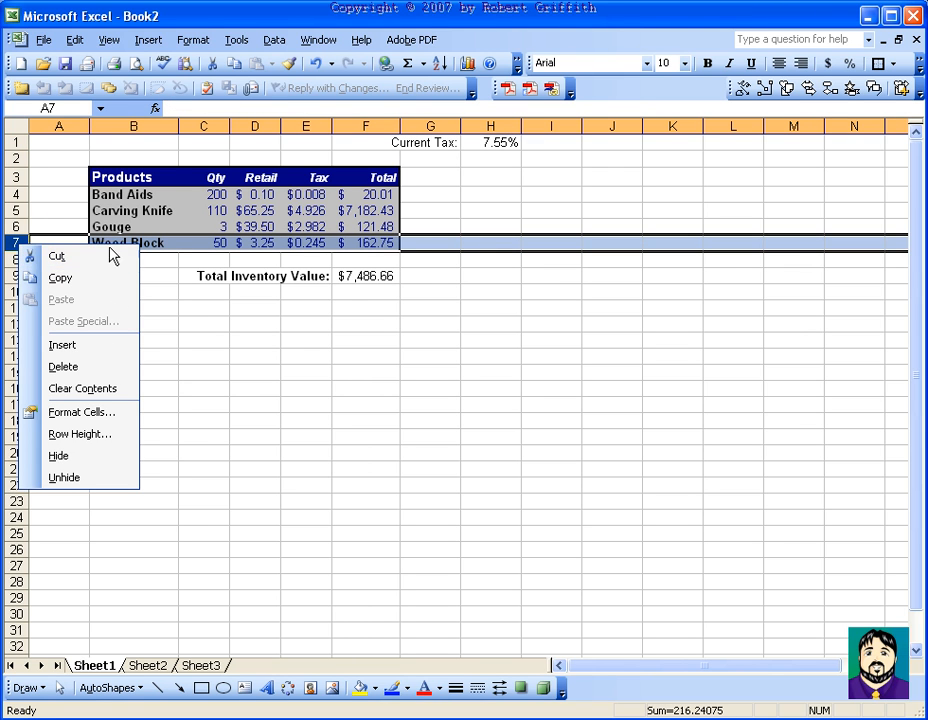
right_click(16, 211)
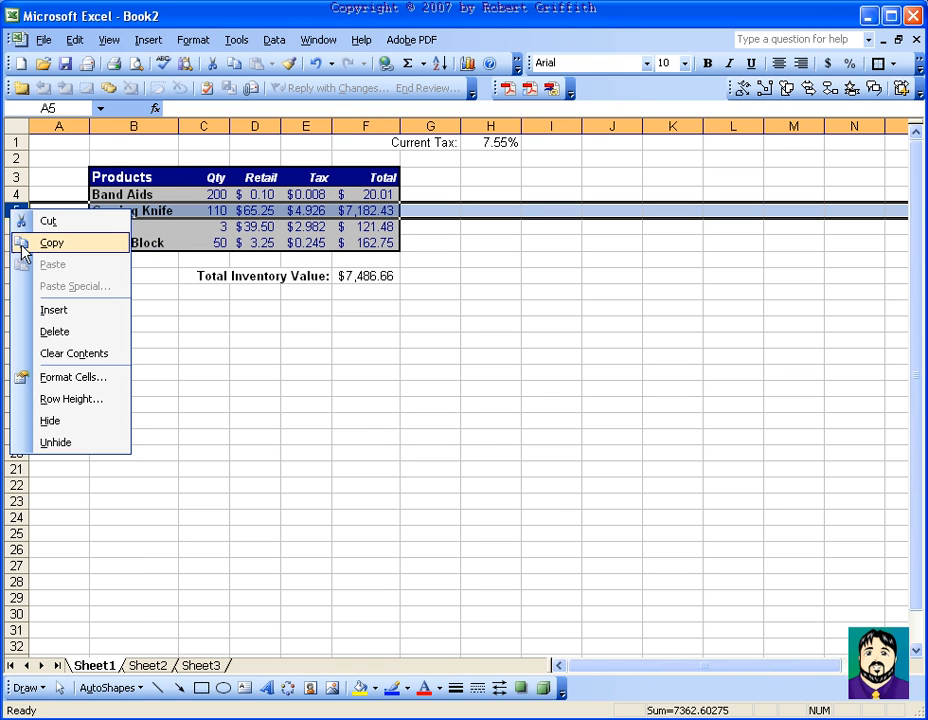
click(55, 310)
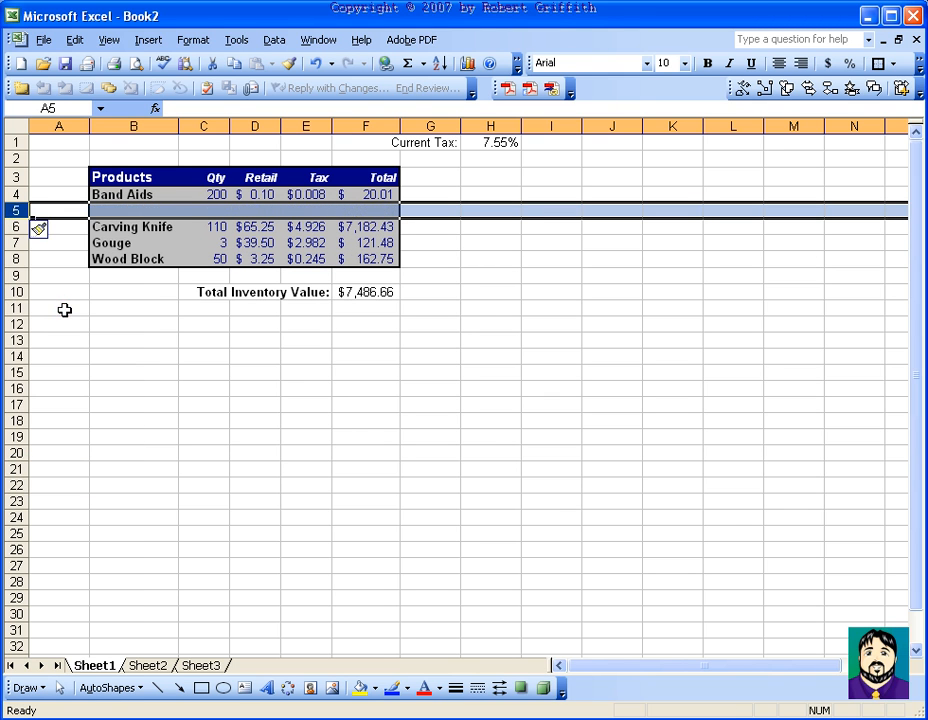
click(186, 334)
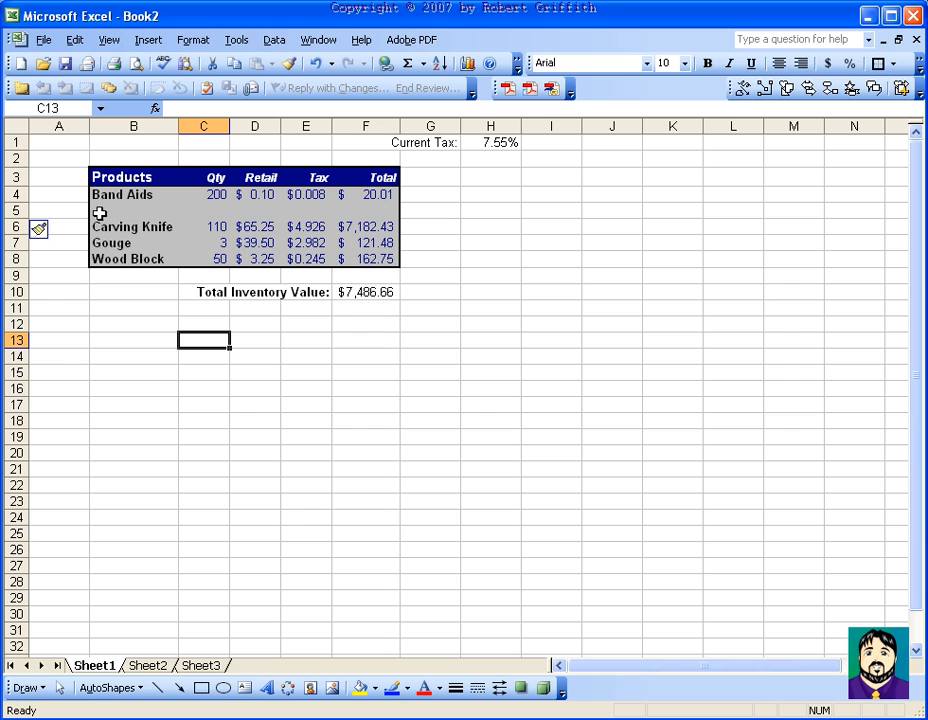
- Add Aprons to the new row 5 with a quantity of 50 and a retail price of 12.75
click(168, 211)
text(Apron)
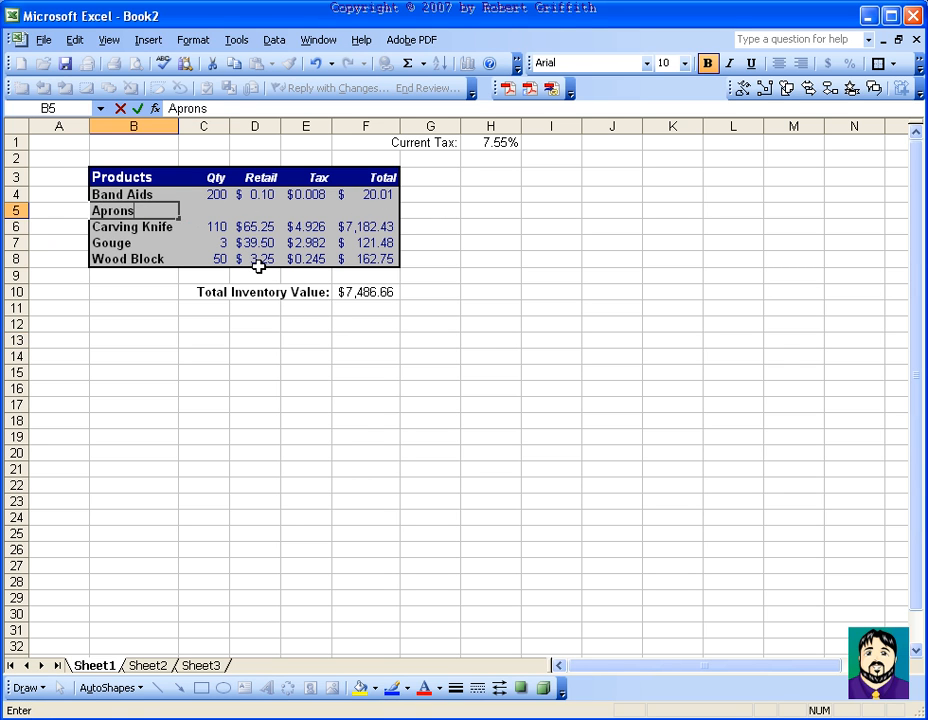
text(s)
key(Tab)
text(5)
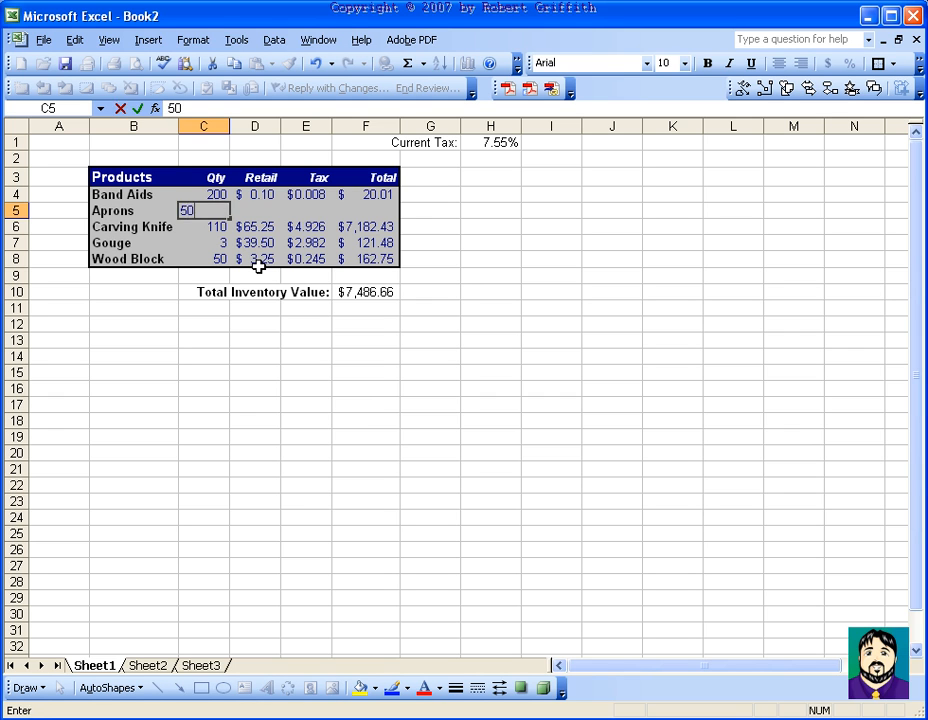
key(Tab)
text(12.75)
key(Tab)
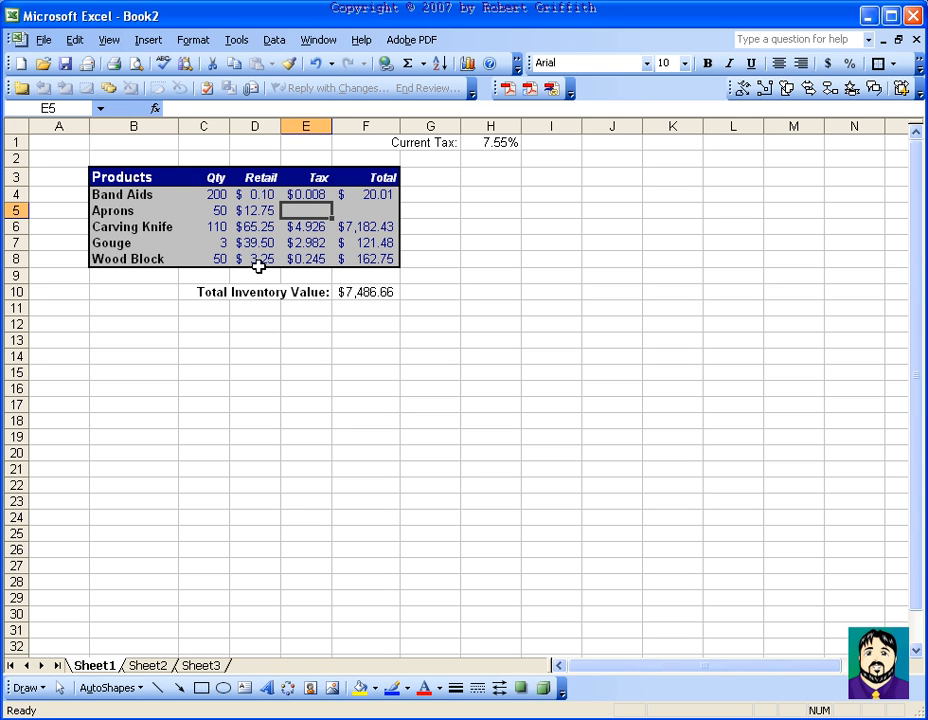
- Fill the Carving Knife tax formula up into the Aprons row and correct its tax rate reference to H1
key(Up)
click(310, 226)
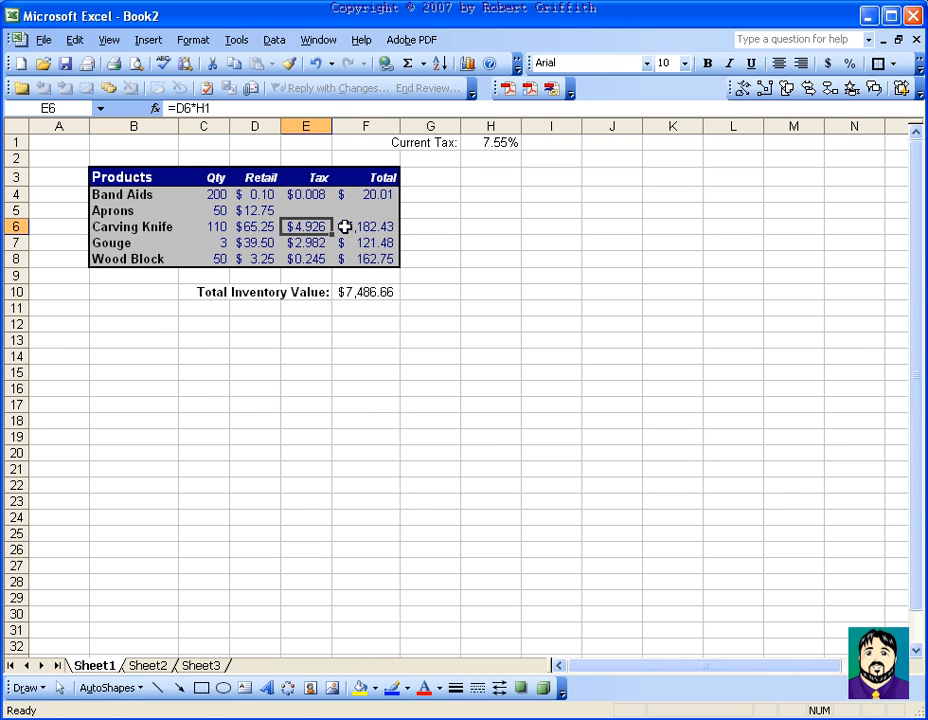
drag(332, 234, 350, 202)
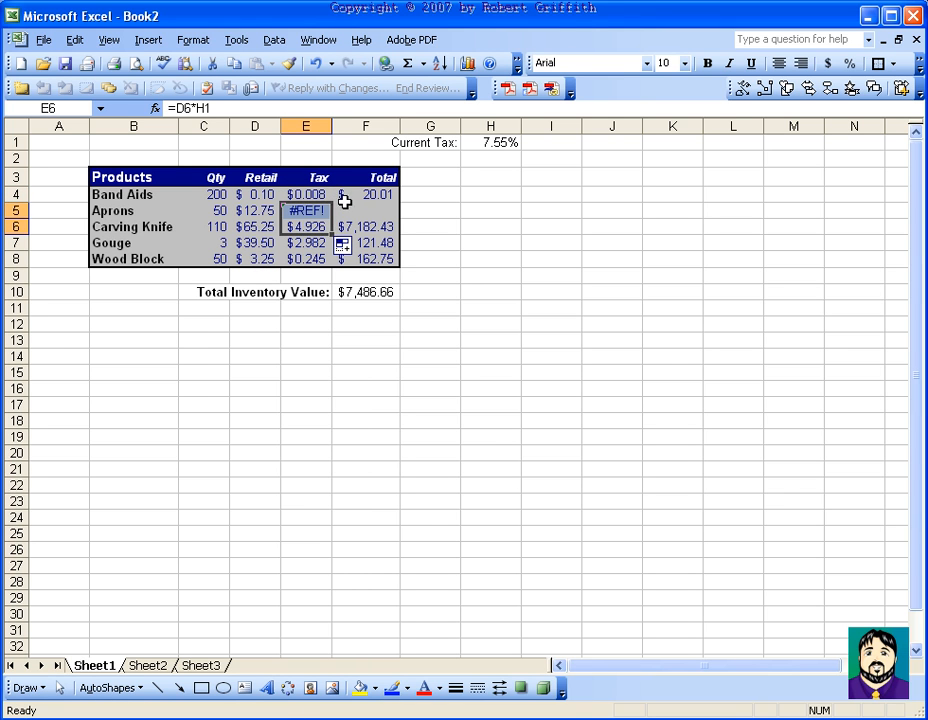
click(311, 210)
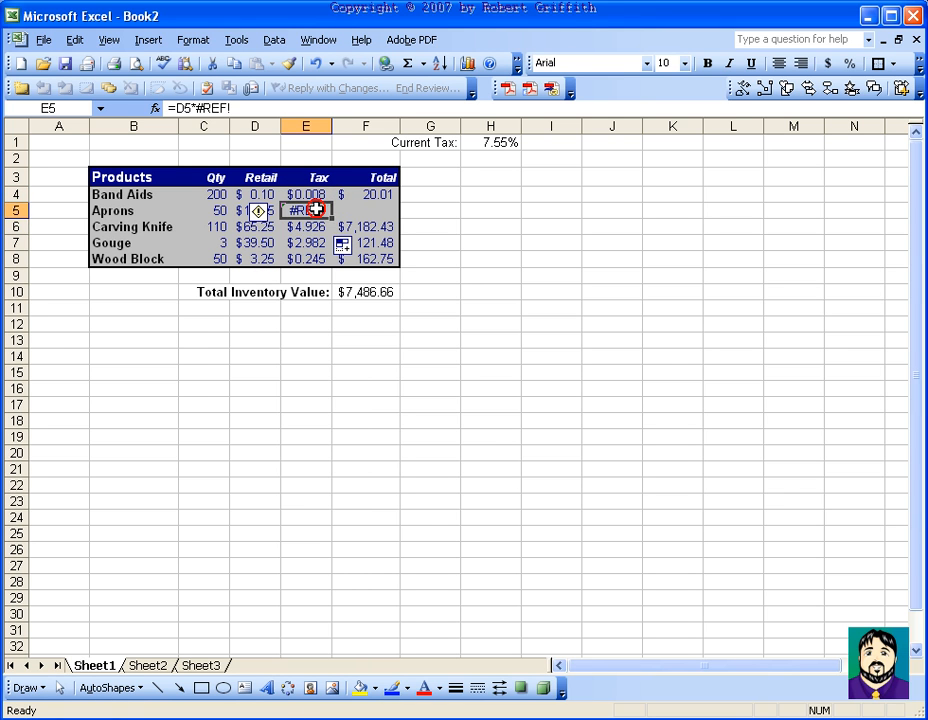
double_click(210, 108)
text(H1)
key(Return)
key(Up)
- Copy the Band Aids total formula down into the Aprons row's Total cell
key(Right)
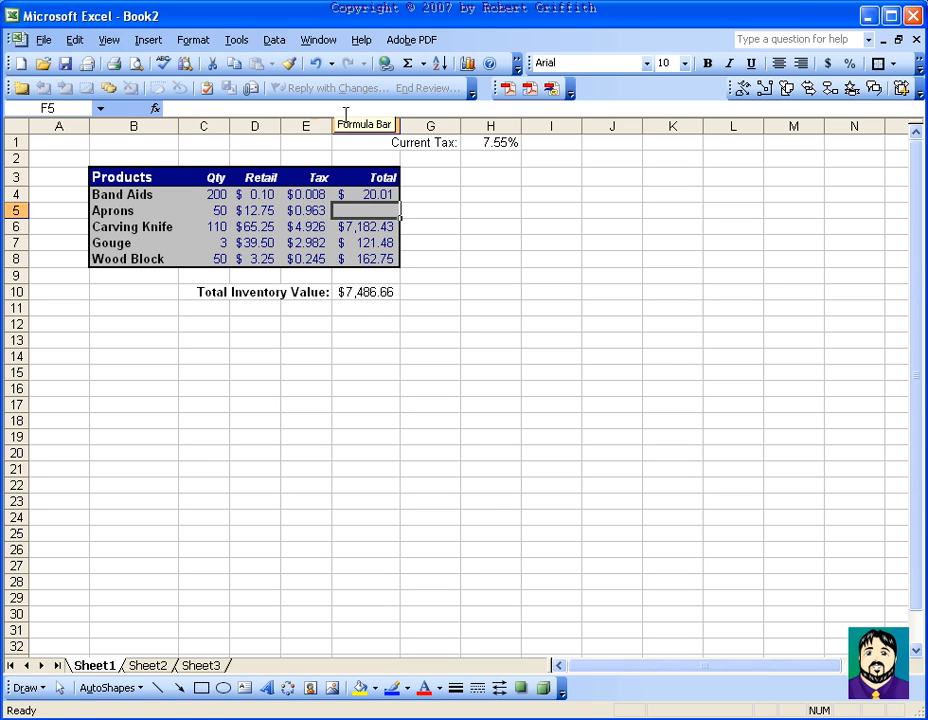
key(Up)
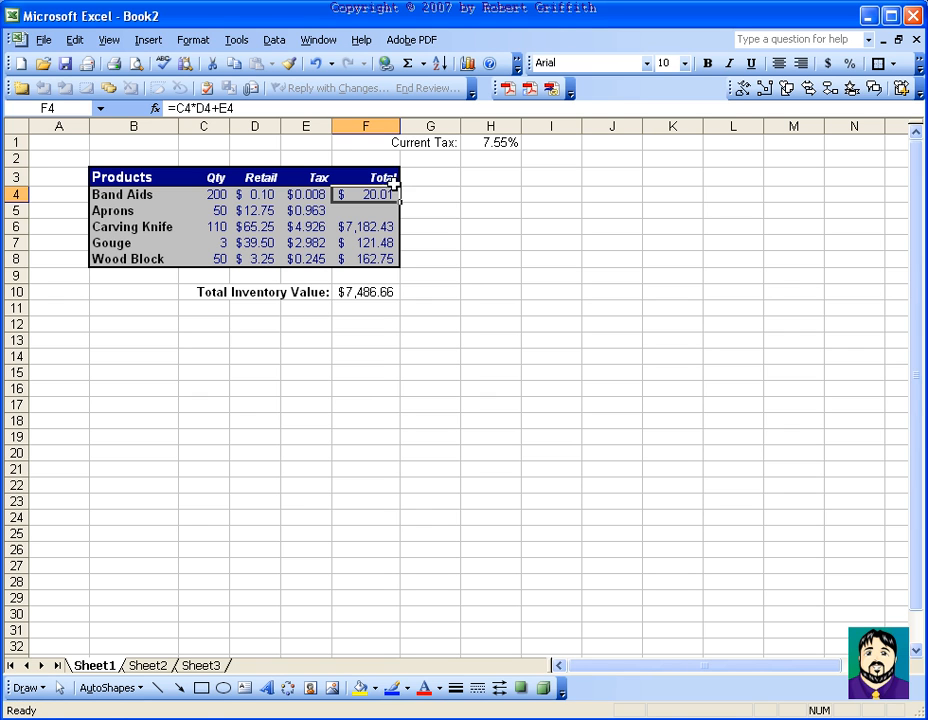
drag(400, 204, 401, 211)
click(495, 193)
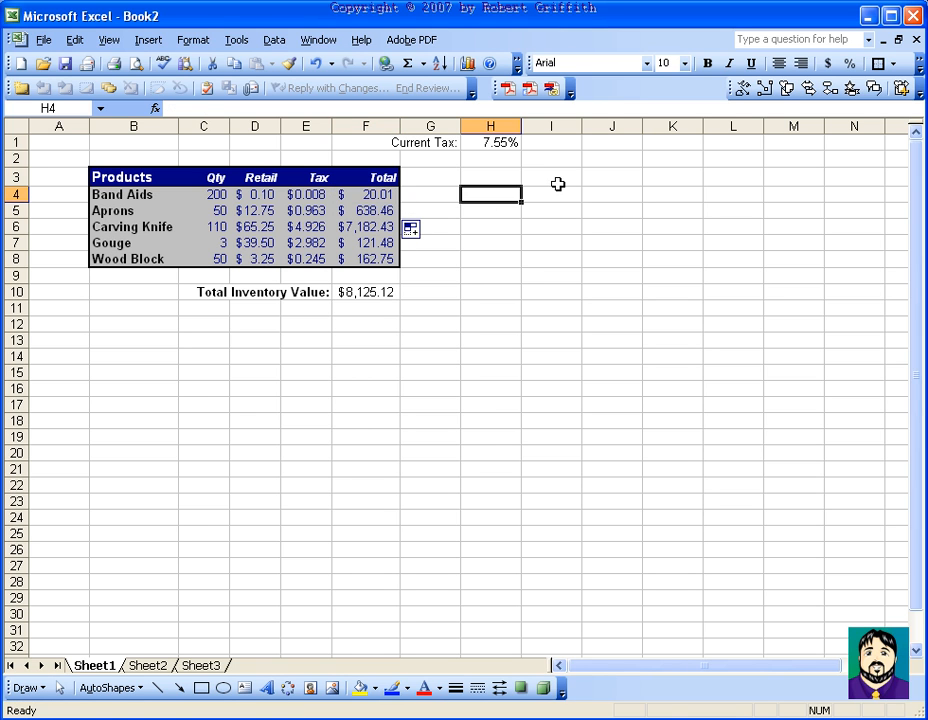
- Check the formulas in the Total column from Band Aids down through the product rows
click(388, 194)
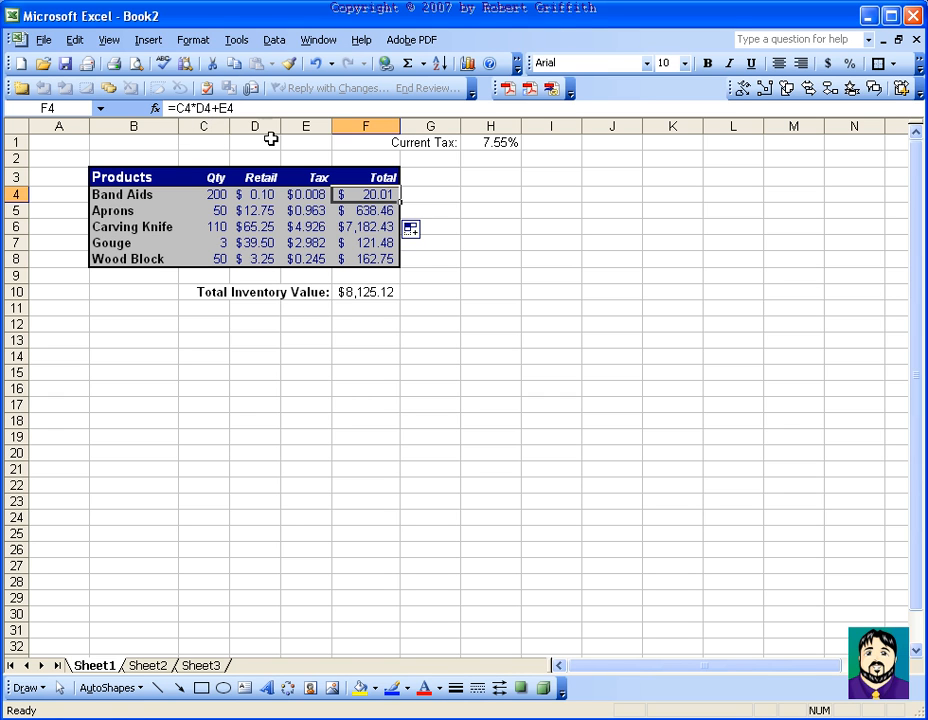
key(Down)
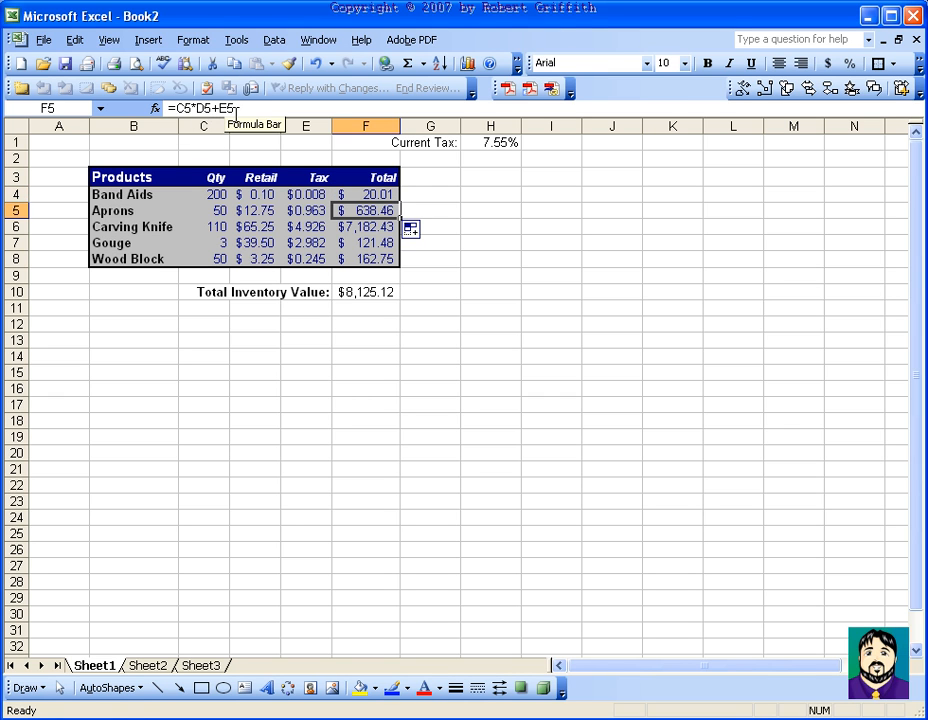
key(Down)
key(Down)
key(Down)
click(472, 229)
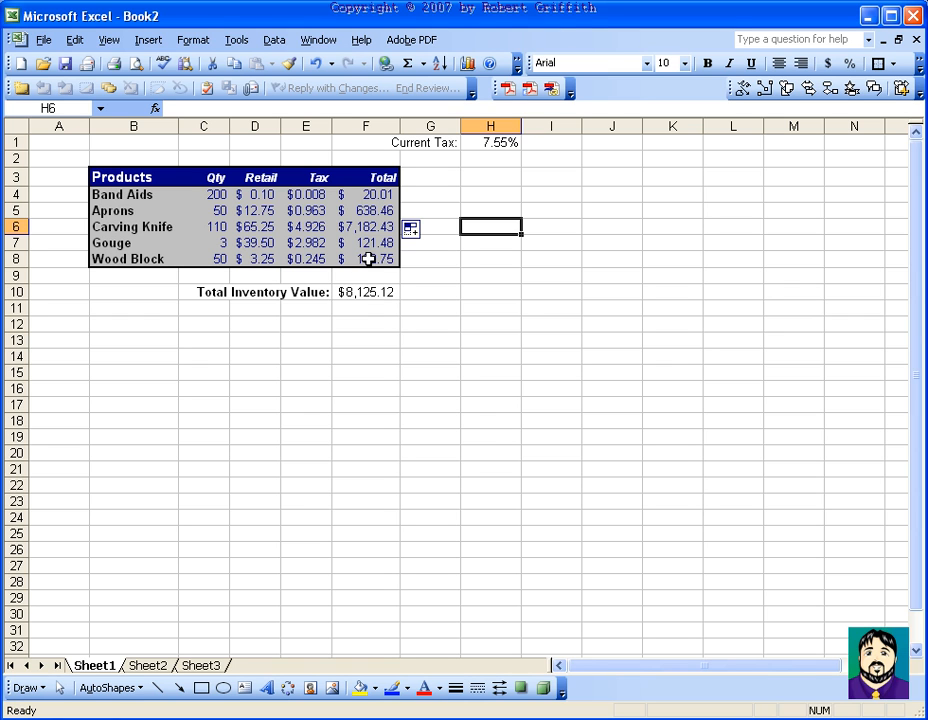
click(479, 291)
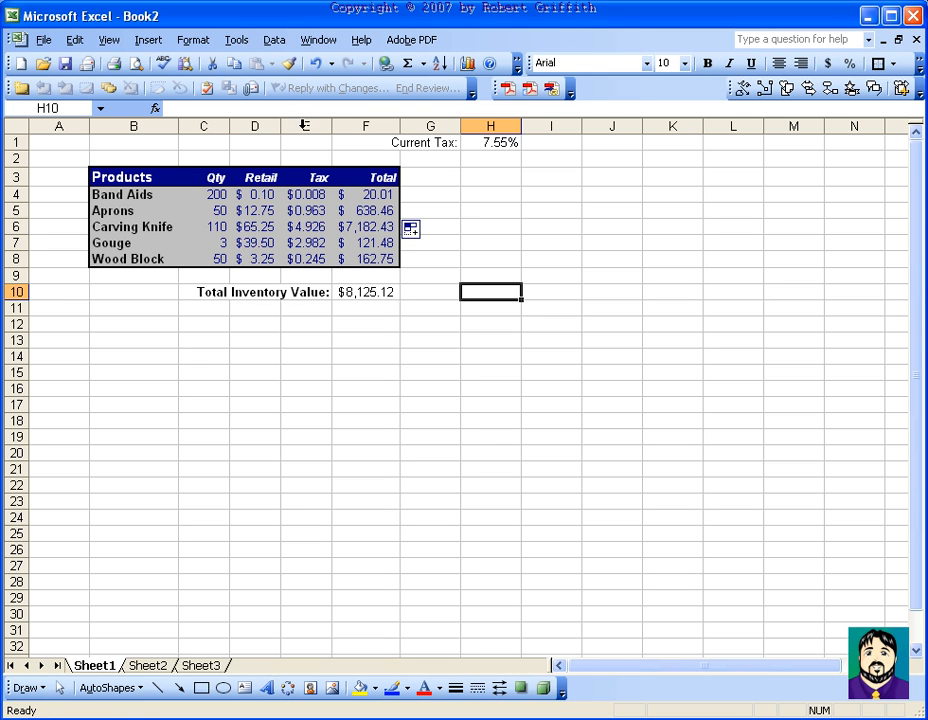
- Insert a new column before the Total column and head it Cost
right_click(355, 125)
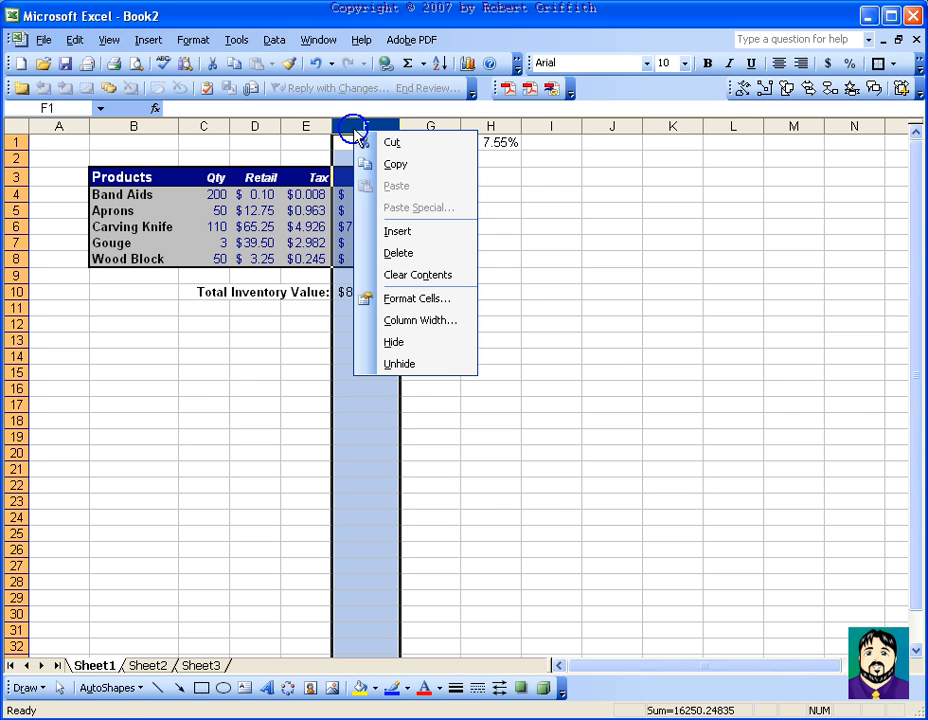
click(396, 231)
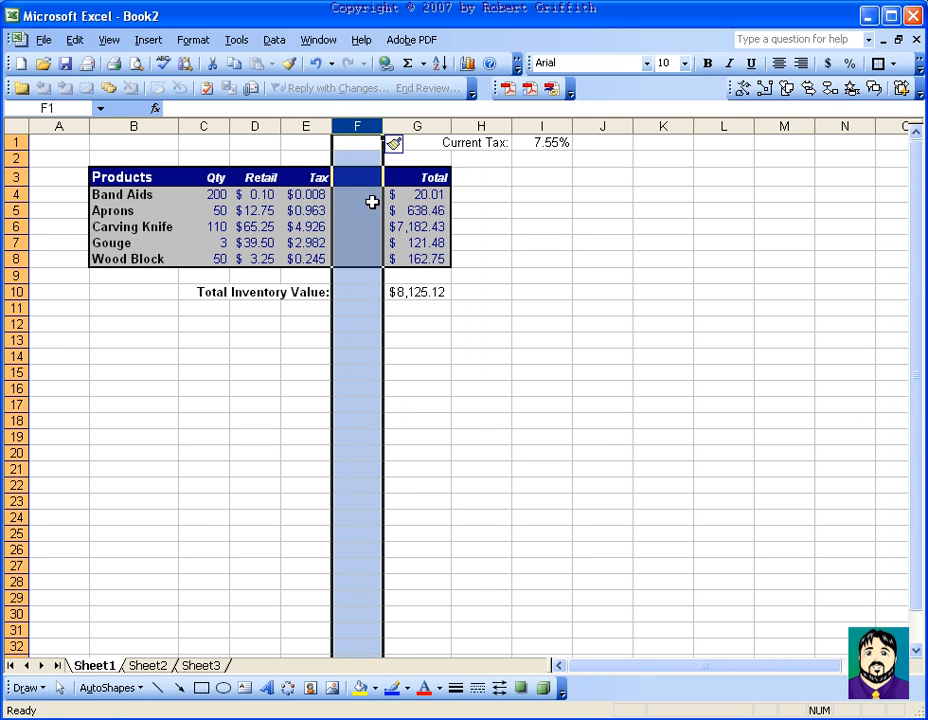
click(372, 178)
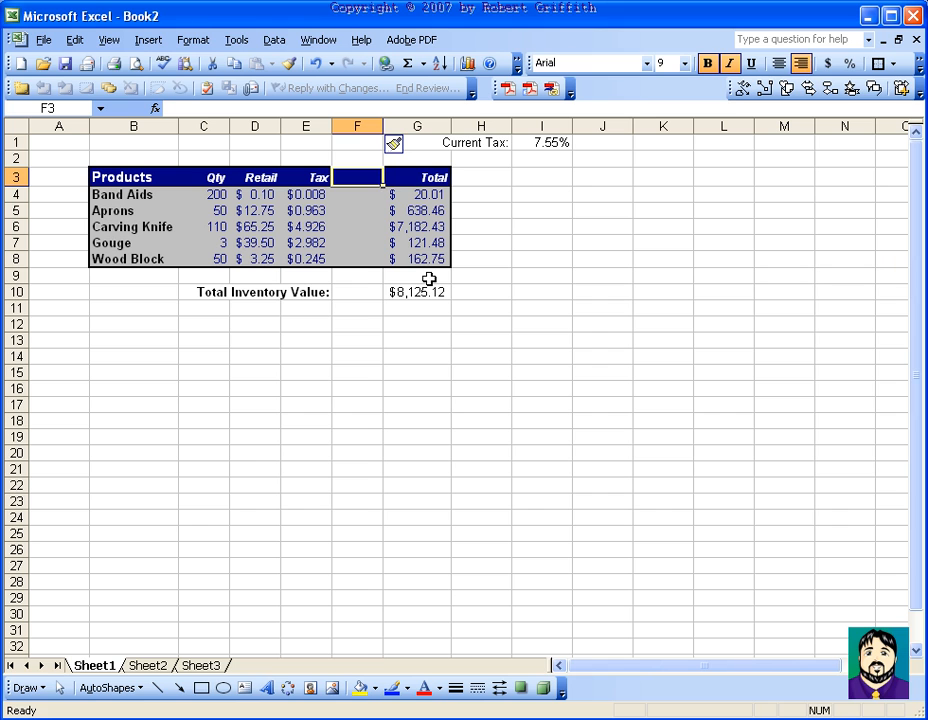
text(Cost)
key(Return)
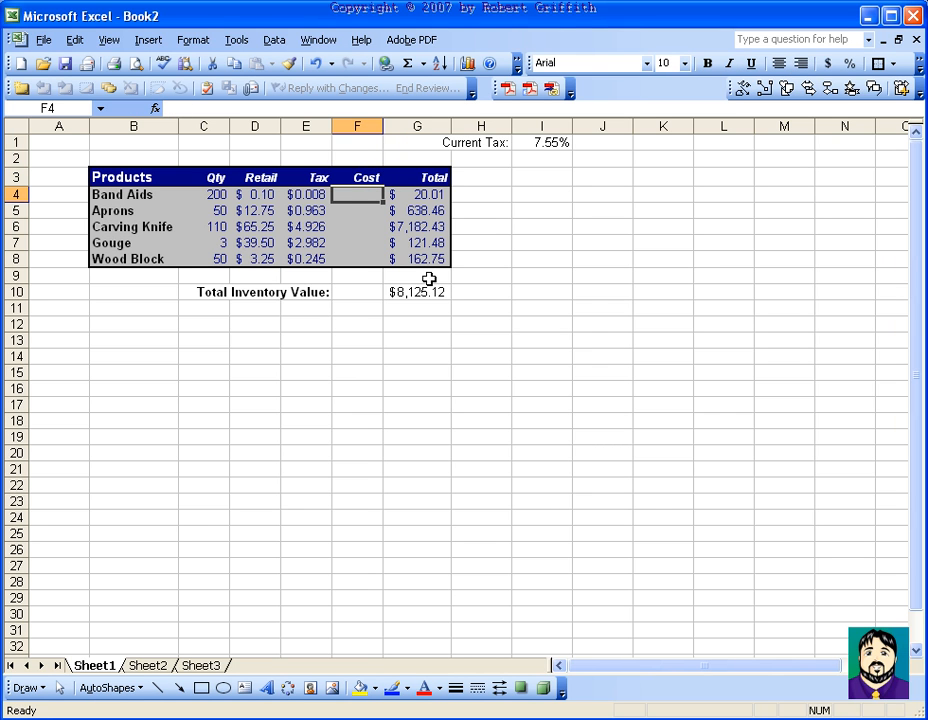
- Enter costs of 0.05 for Band Aids, 8.25 for Aprons and 61 for Carving Knife
text(.)
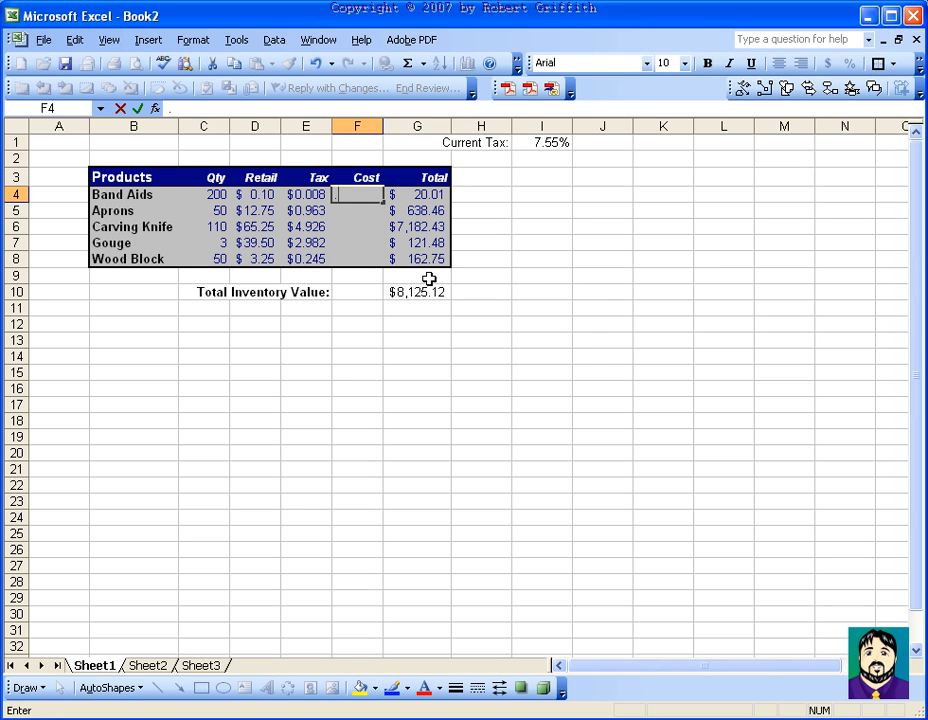
text(05)
key(Return)
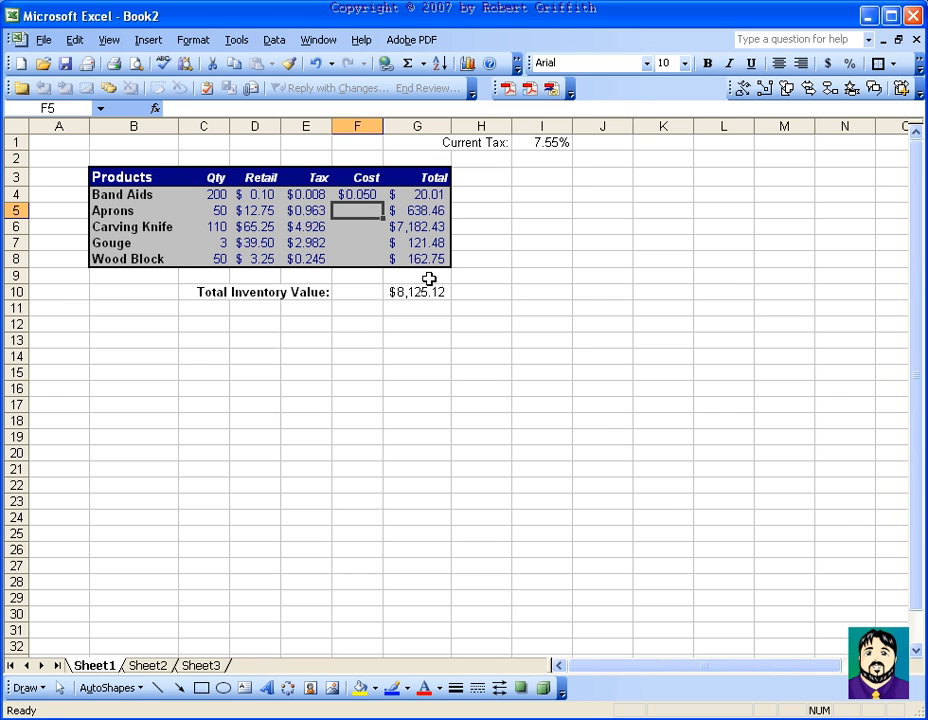
text(8.25)
key(Return)
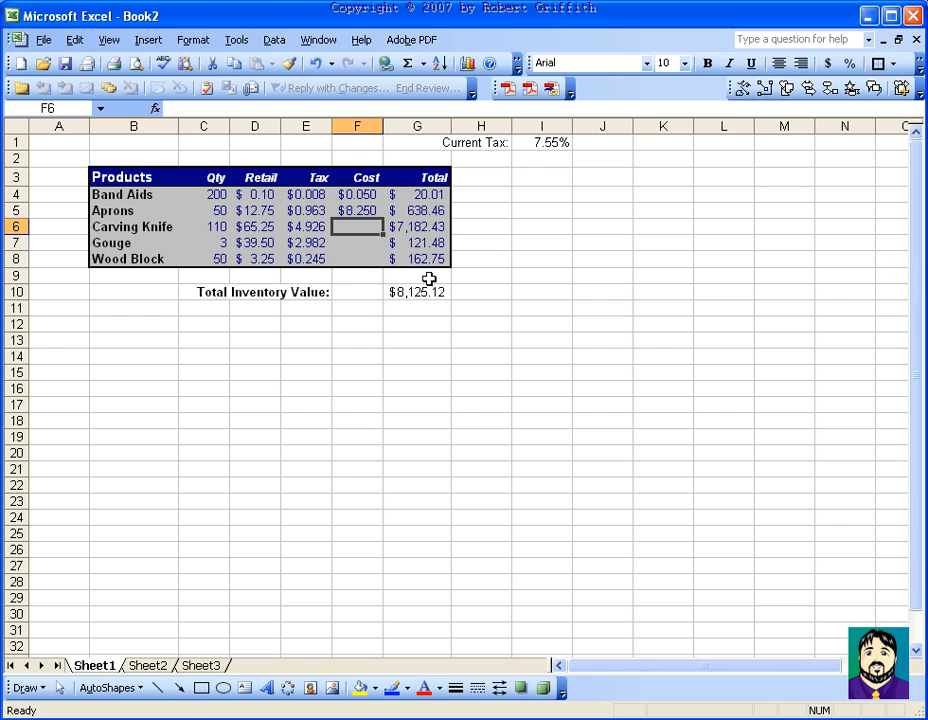
text(6)
key(Return)
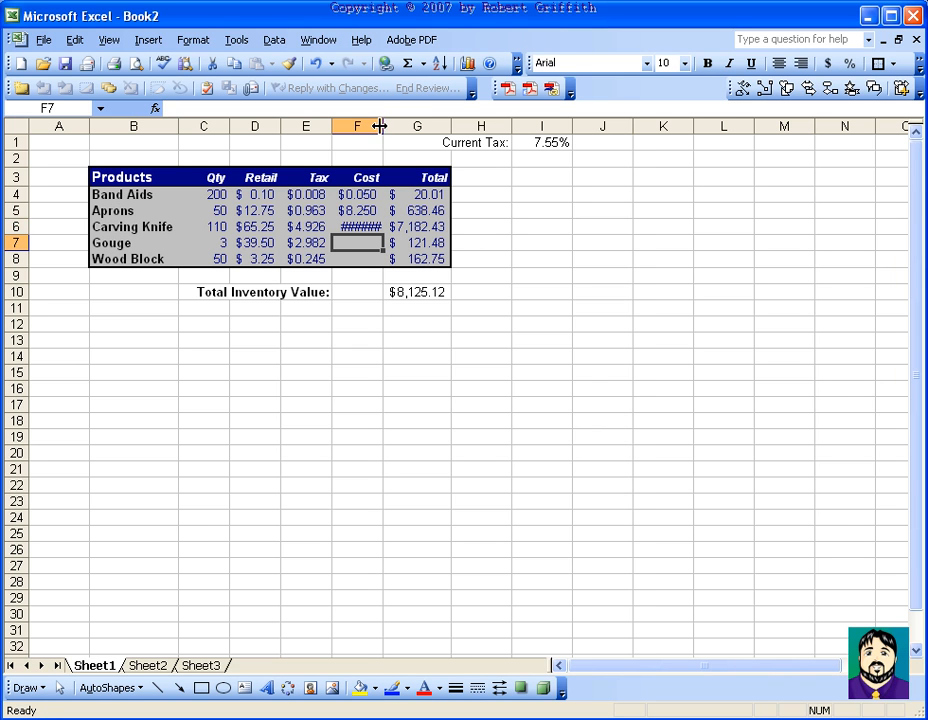
- Fit the Cost column's width to its contents and enter costs of 36 for Gouge and 1 for Wood Block
double_click(383, 125)
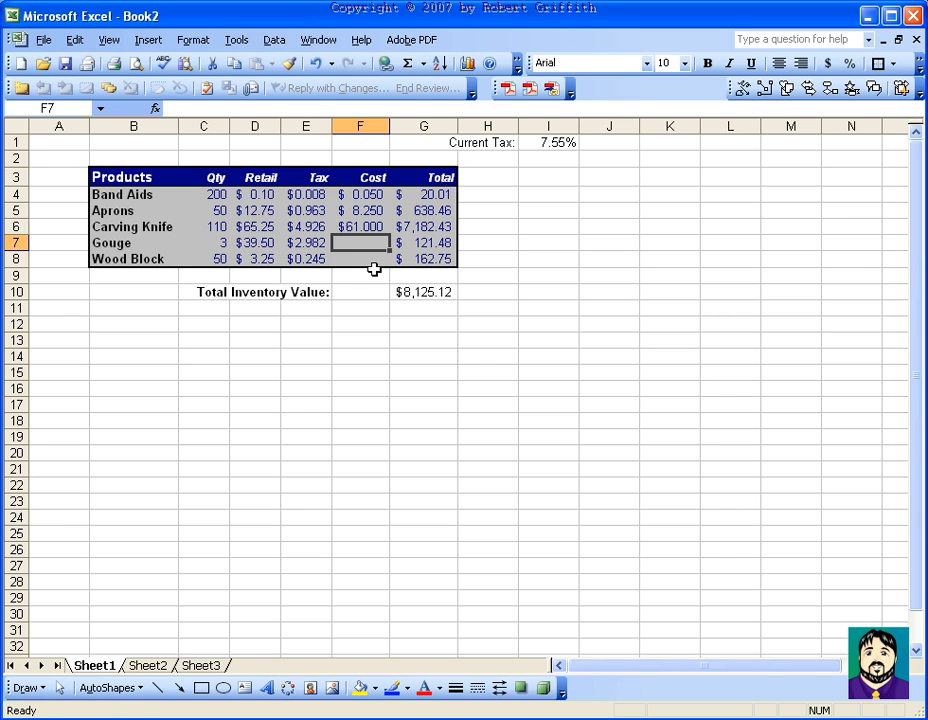
text(36)
key(Return)
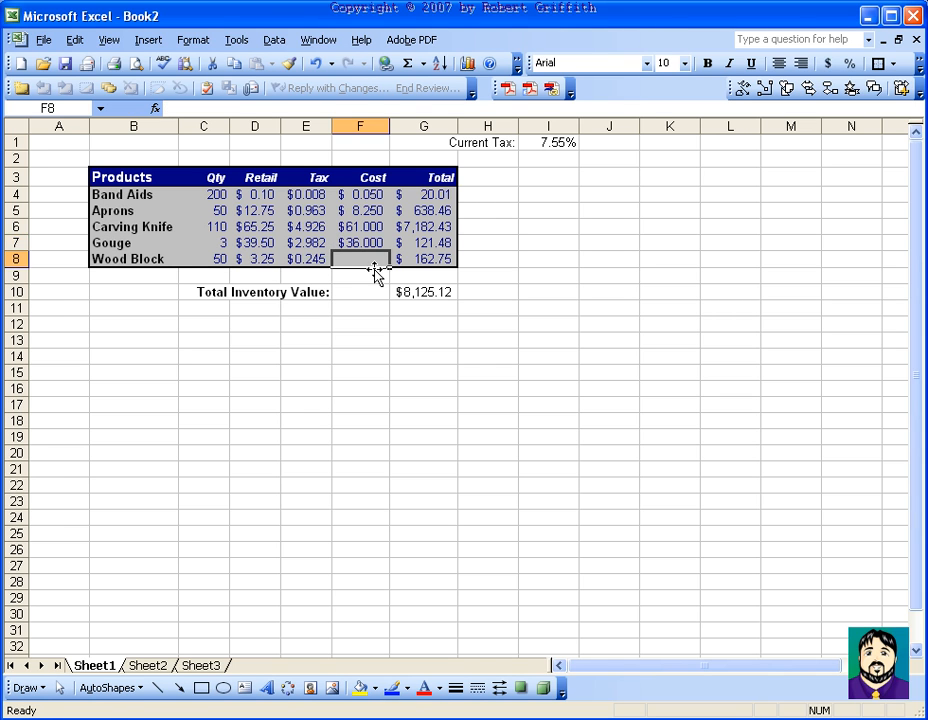
text(1)
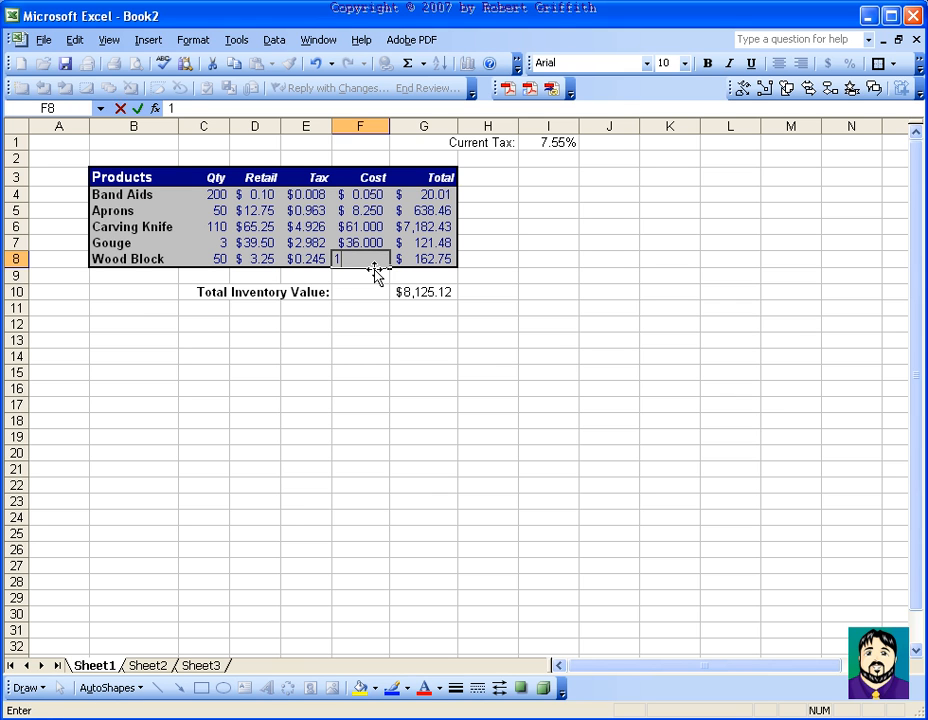
key(Return)
- Format the cost values in F4:F8 in Accounting style with 2 decimal places
drag(372, 197, 371, 257)
click(186, 38)
click(190, 58)
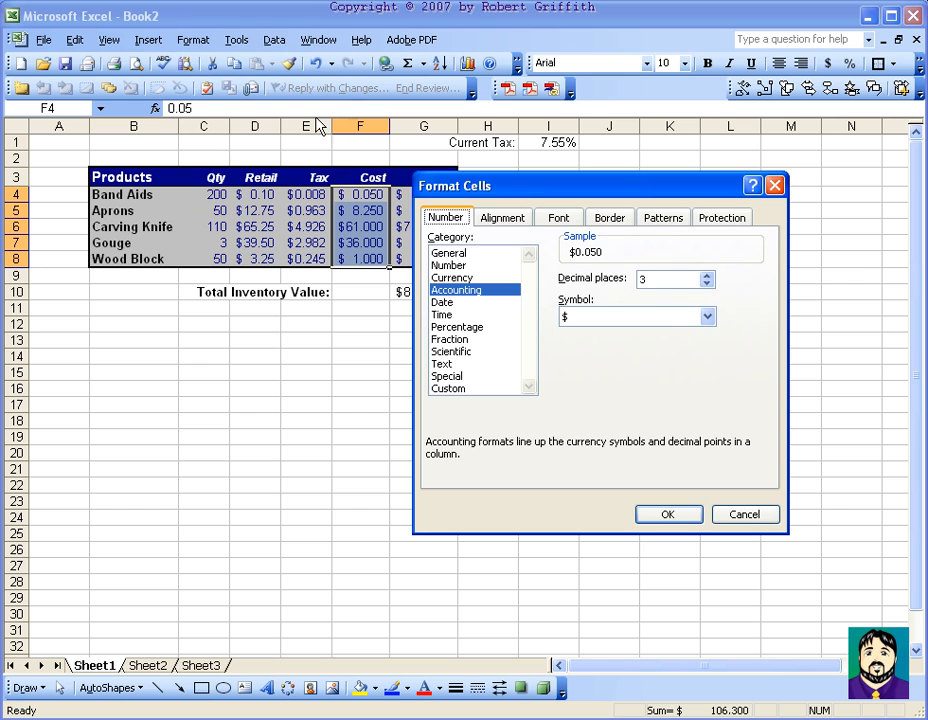
click(707, 285)
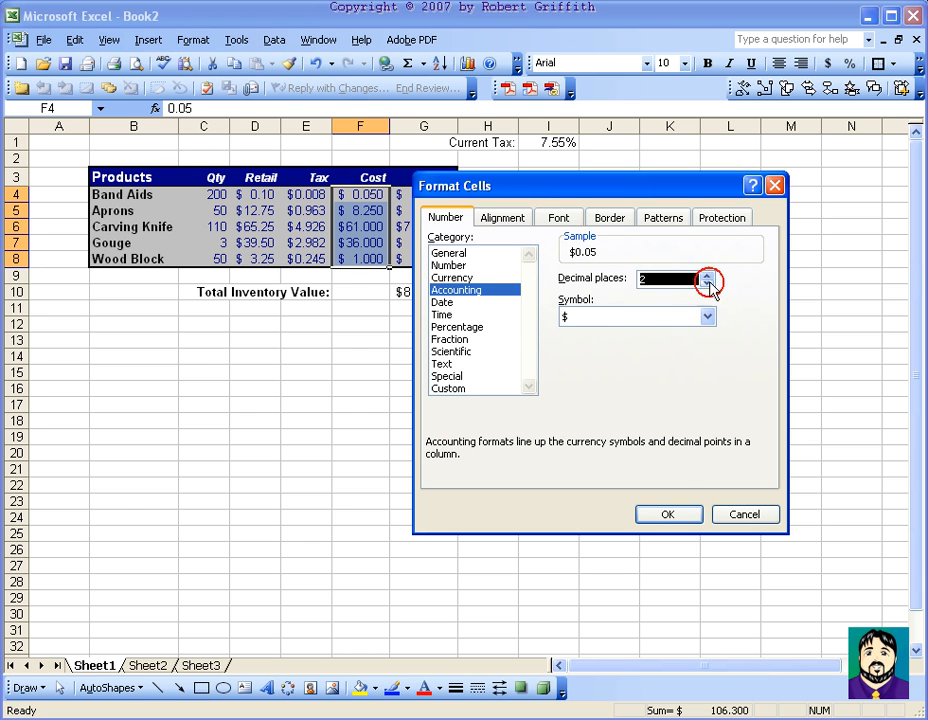
click(676, 515)
click(469, 366)
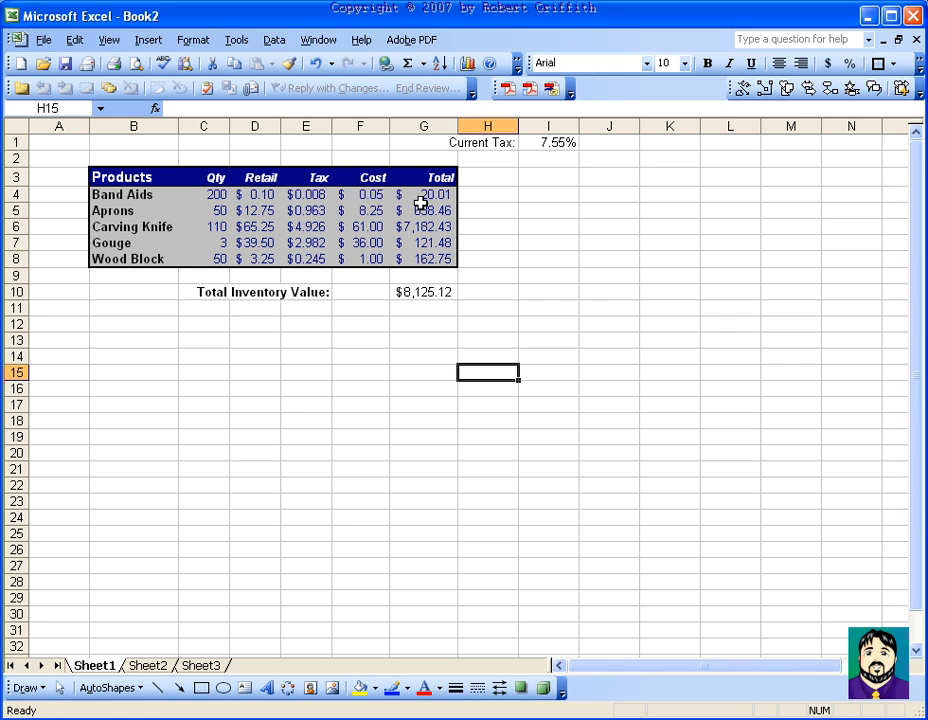
- Move the Total Inventory Value label from E10 to F10, next to its amount
click(316, 292)
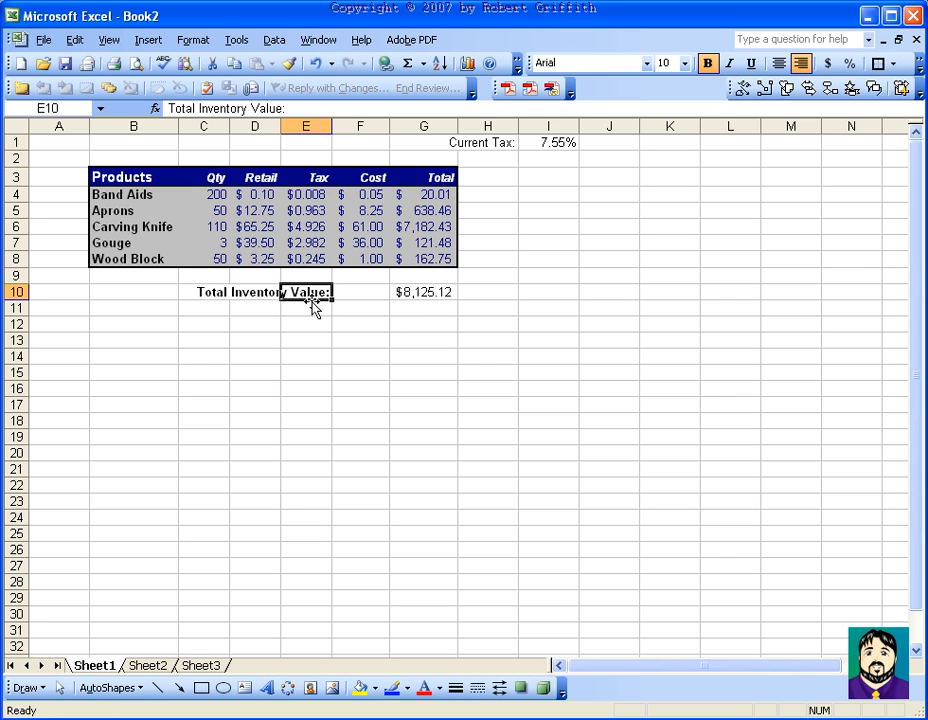
click(336, 325)
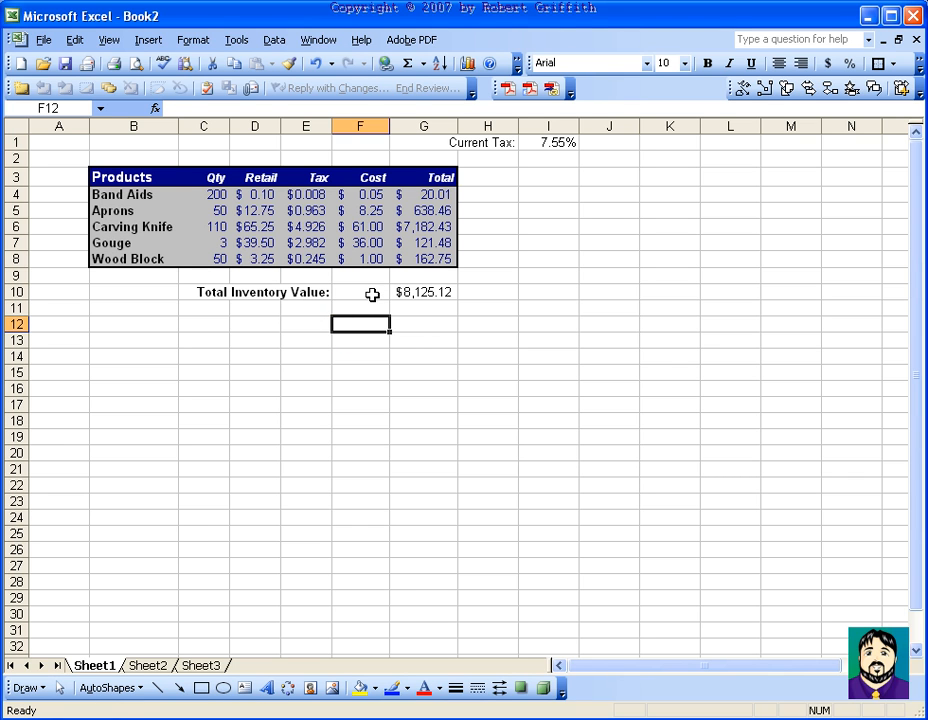
click(316, 292)
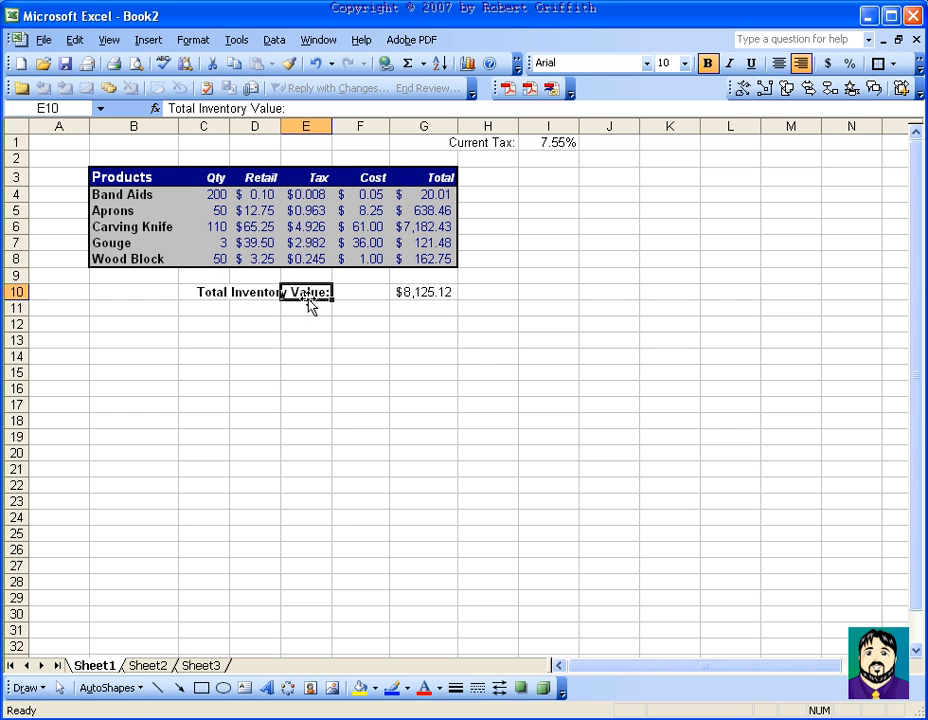
drag(306, 305, 358, 300)
click(362, 310)
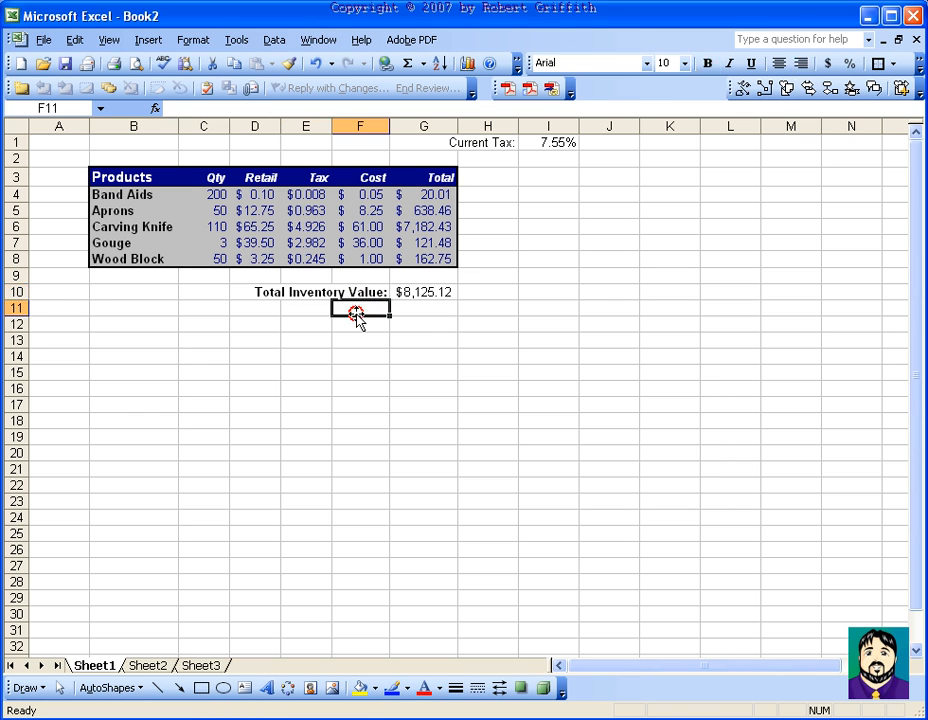
click(442, 338)
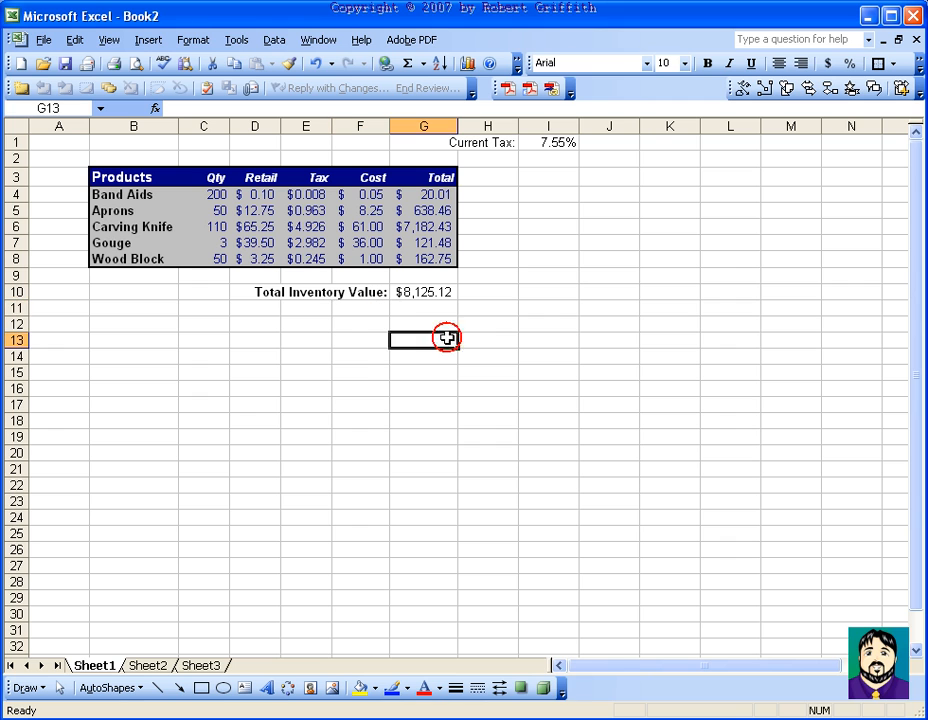
- Move the tax rate from I1 to G1 and its Current Tax label from H1 to F1
click(563, 144)
drag(565, 152, 441, 145)
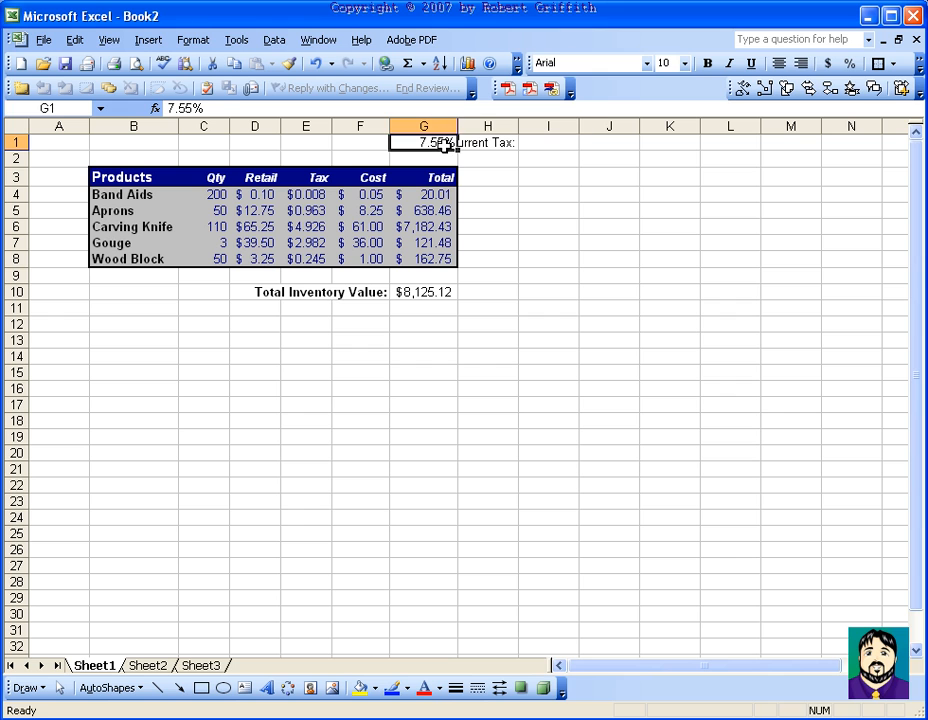
click(501, 145)
drag(499, 151, 358, 143)
- Inspect the contents of the Total, Cost and Tax cells in the Band Aids row
click(427, 199)
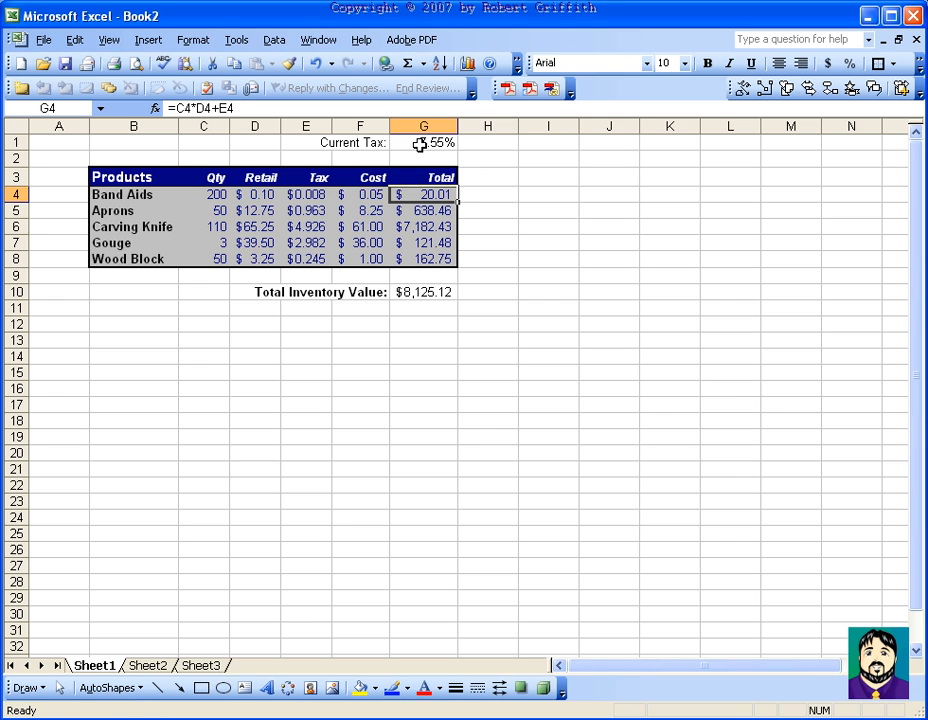
click(369, 195)
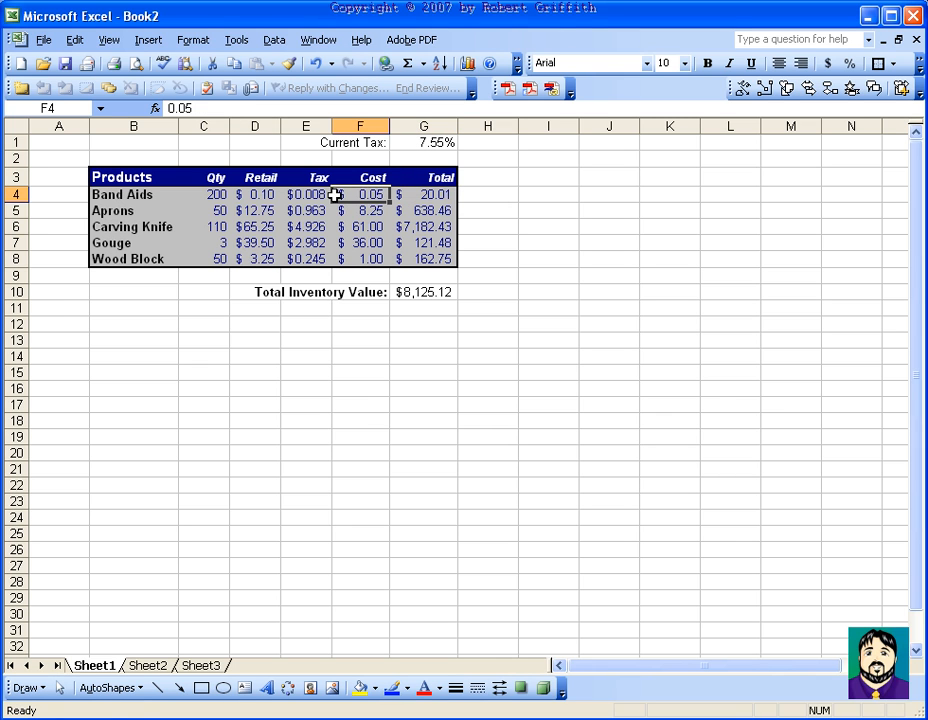
click(326, 198)
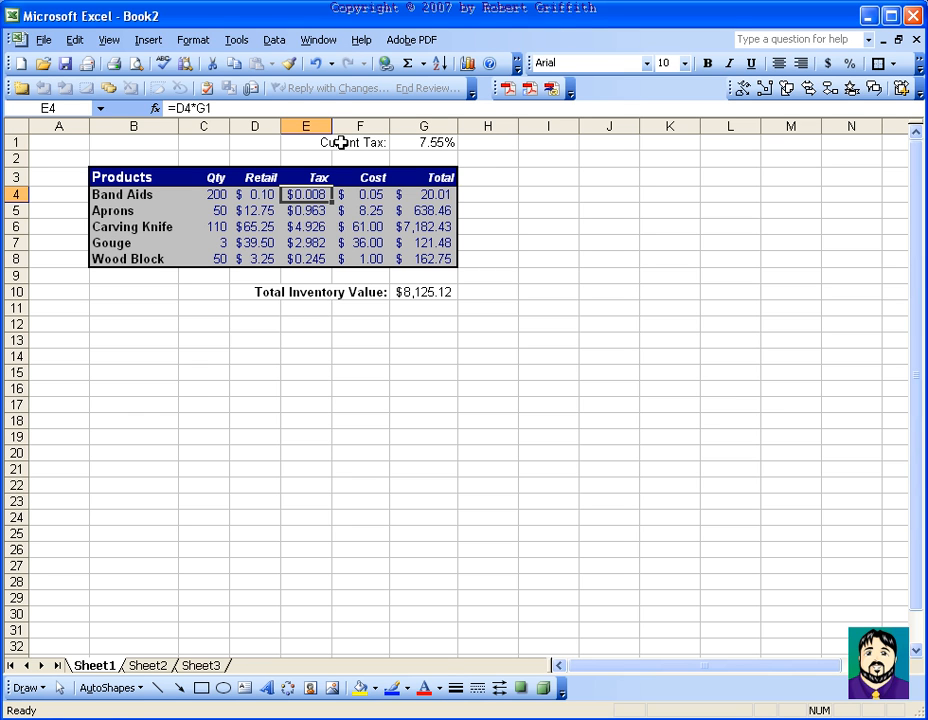
- Move the tax rate from G1 to H1 and back to G1, checking the tax formula's reference after each move
click(432, 146)
drag(439, 152, 487, 151)
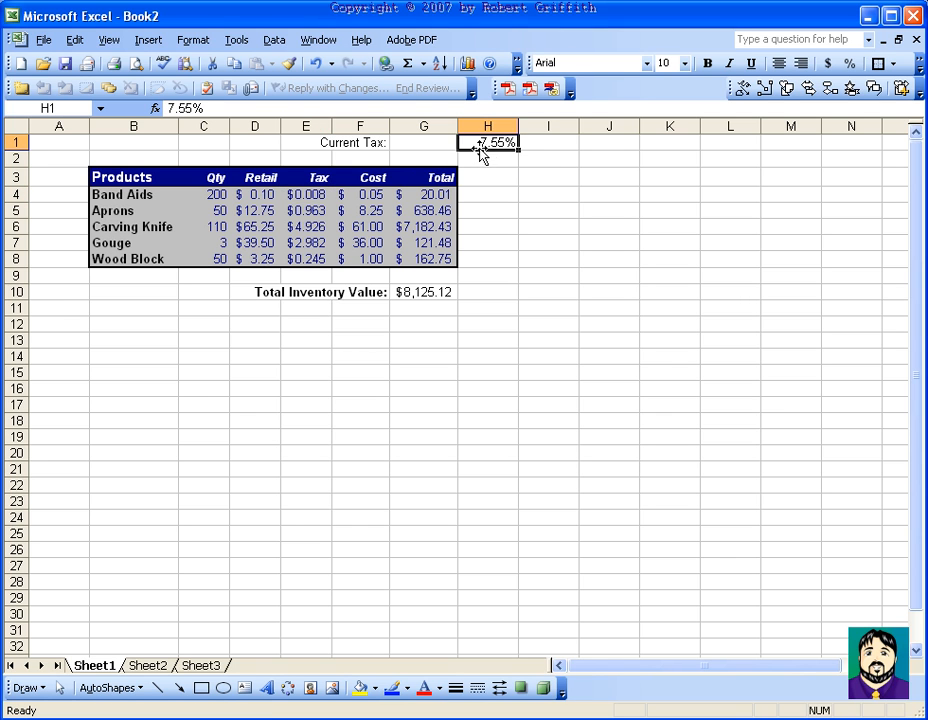
click(300, 205)
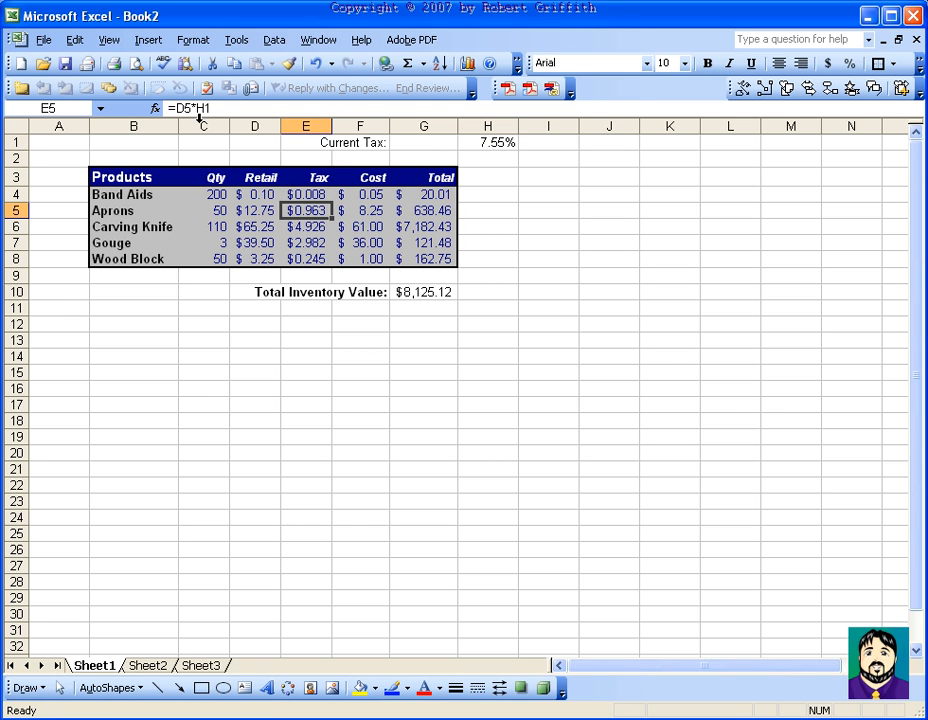
click(491, 144)
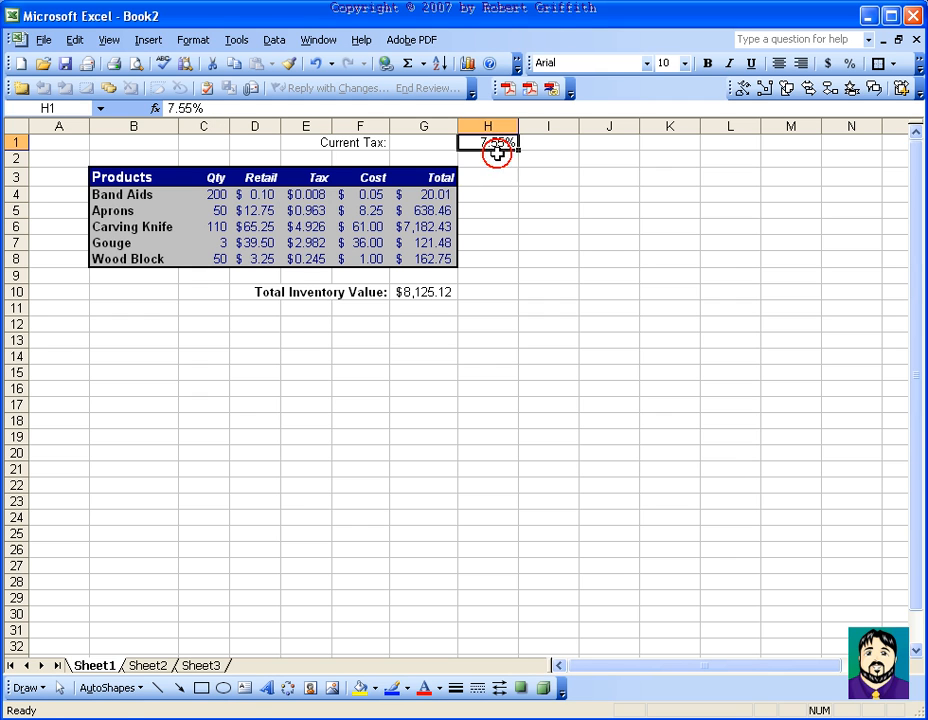
drag(496, 151, 445, 148)
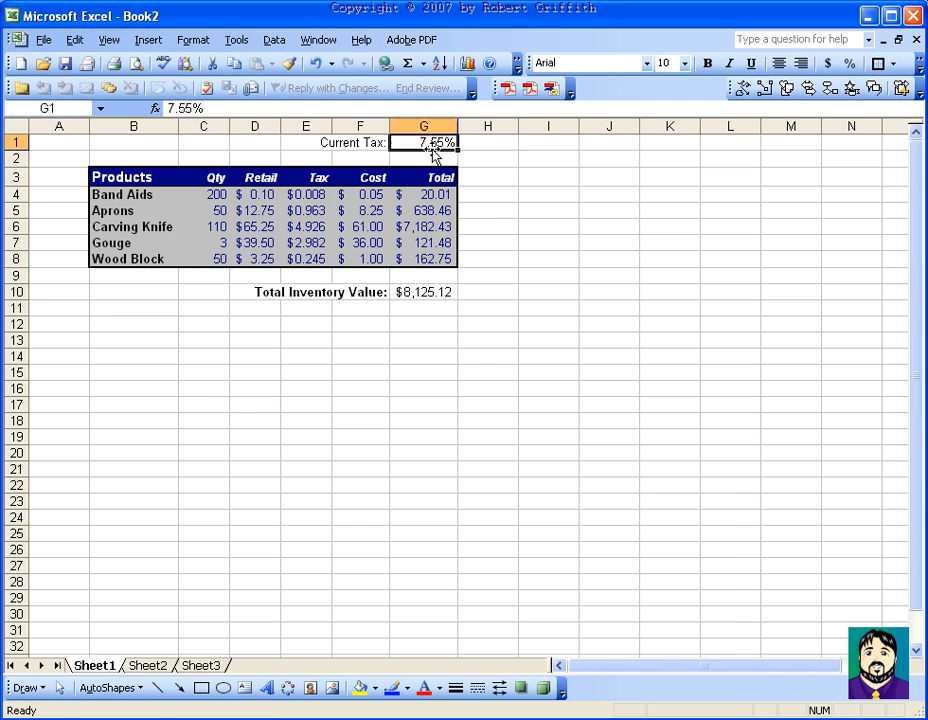
click(303, 195)
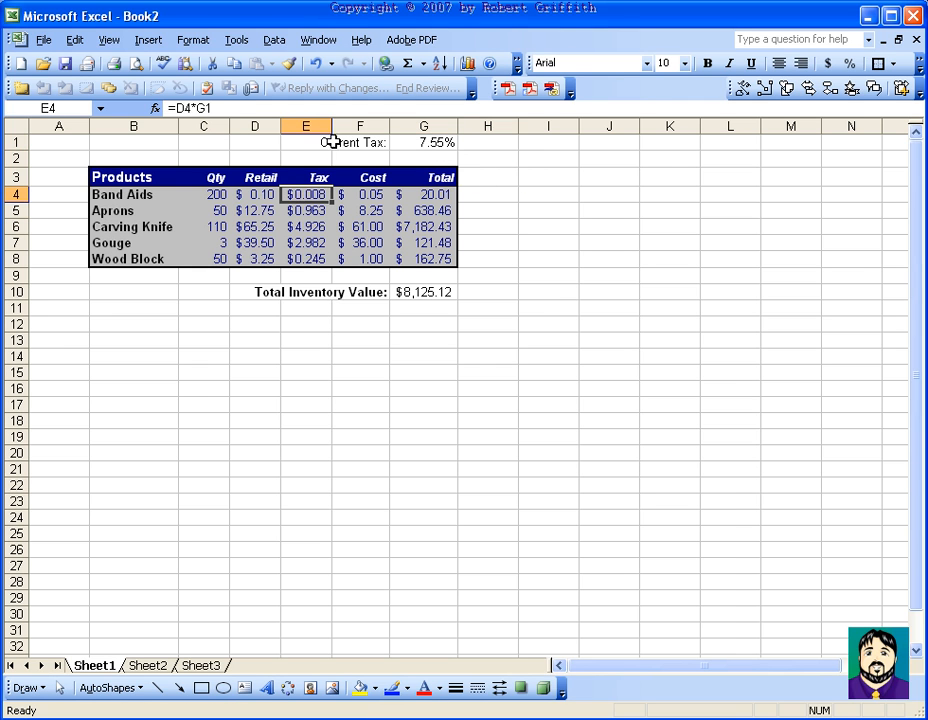